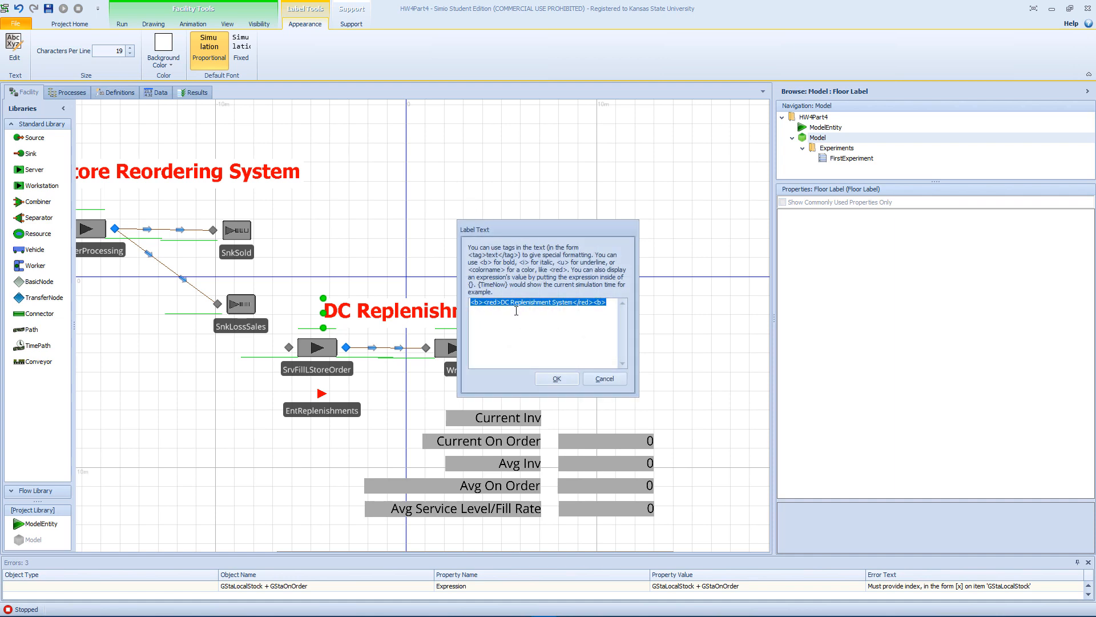
Change the DC Replenishment System label to read WareHouse Replenishment System and move it slightly up, clear of the servers below.
left_click_drag(510, 307, 502, 305)
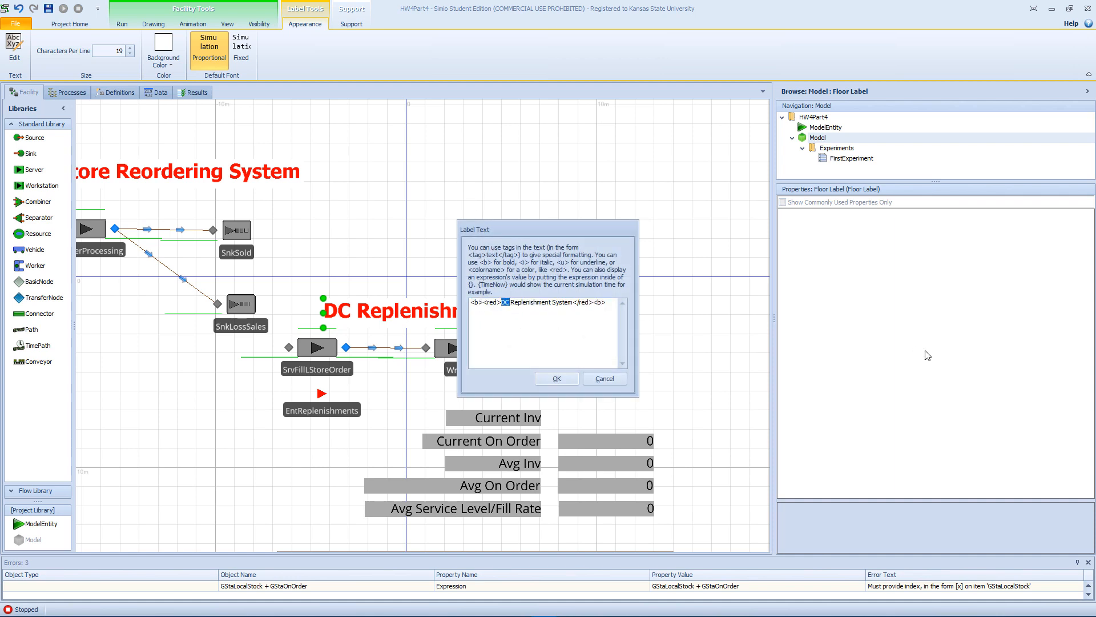
type("WareHouse")
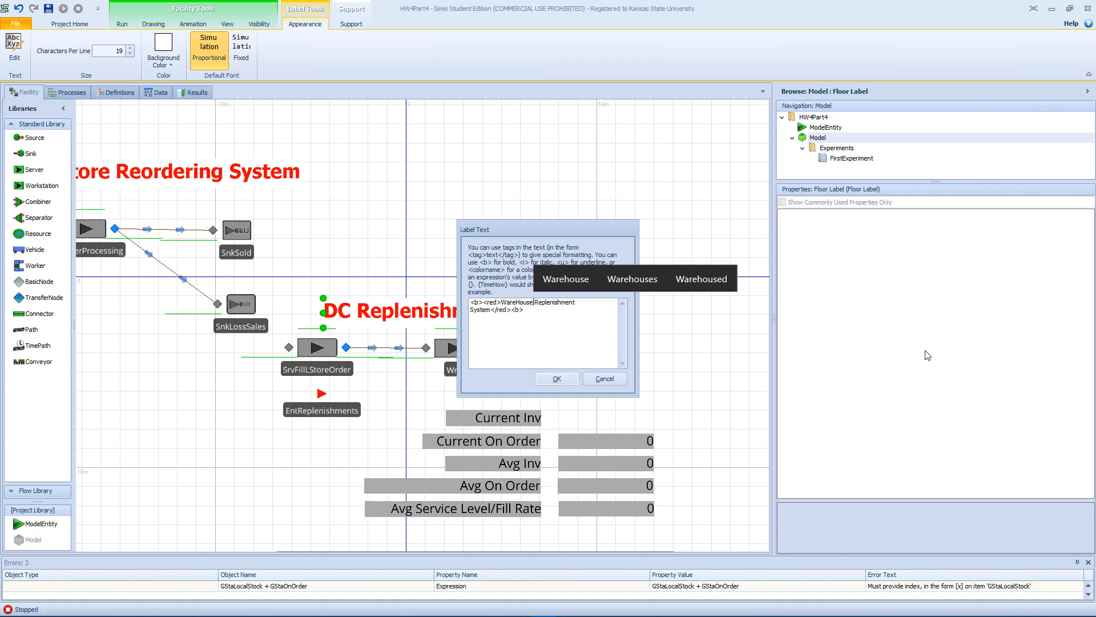
key("Return")
key("BackSpace")
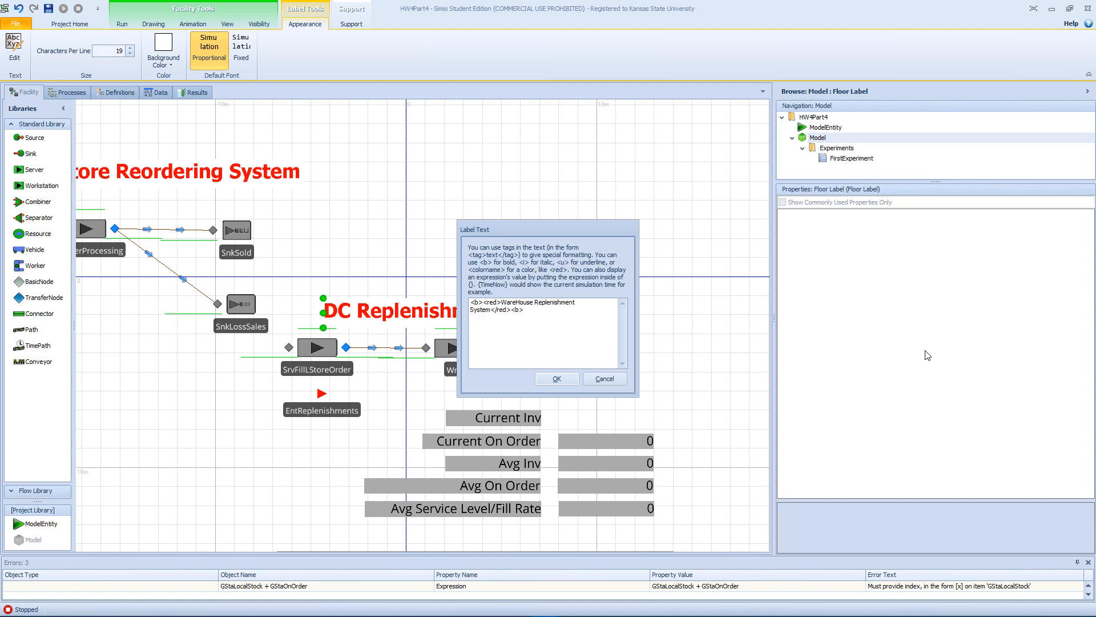
left_click(554, 378)
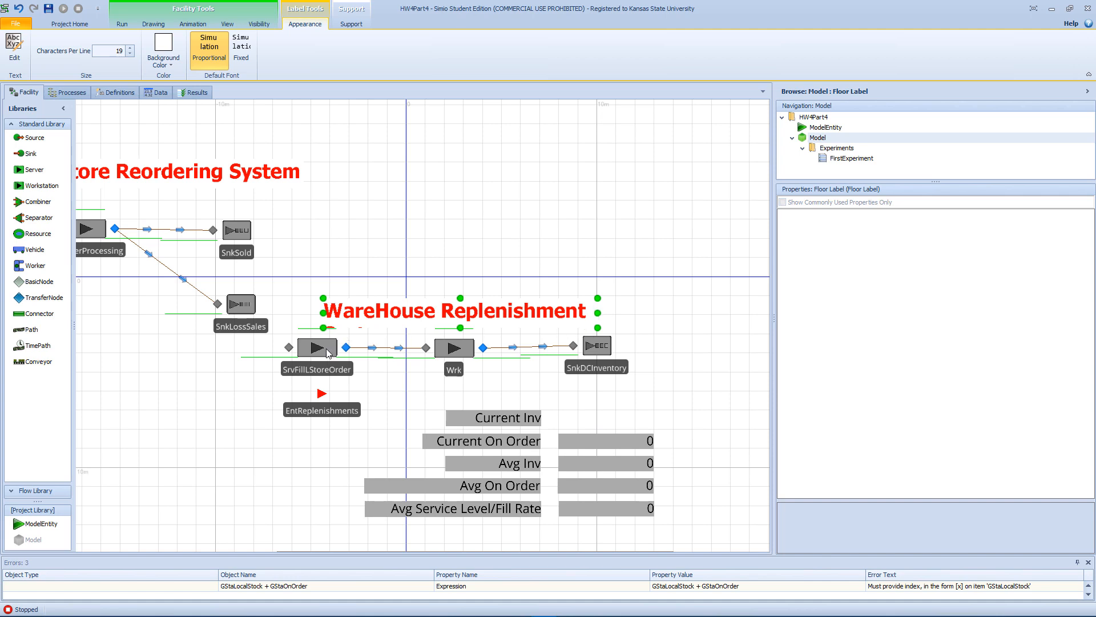
left_click_drag(567, 313, 570, 302)
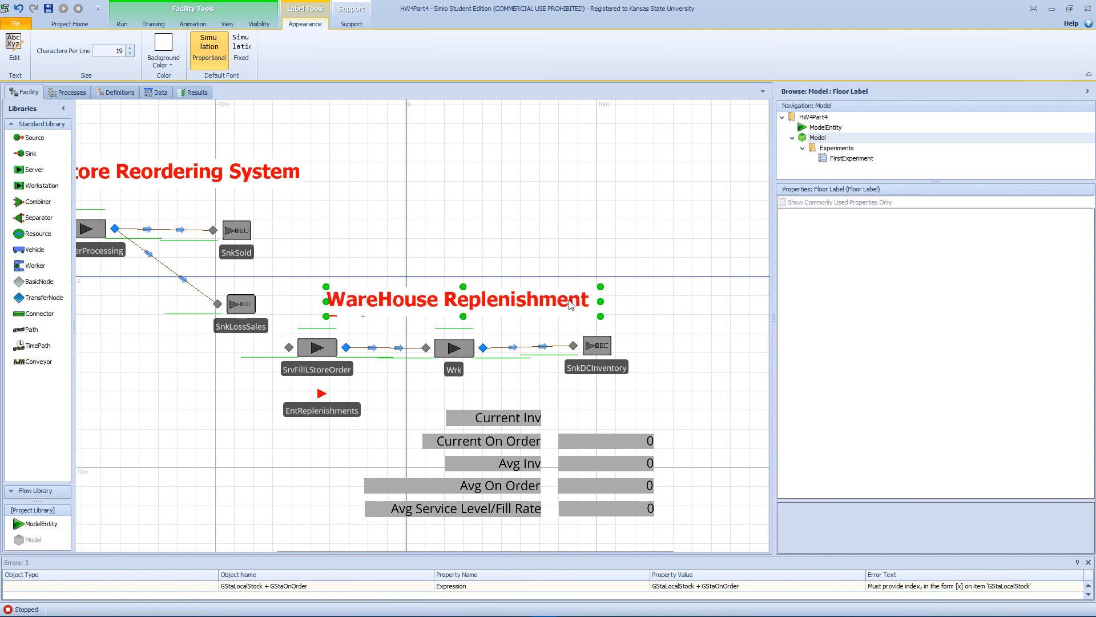
Check the Transfer step's destination node in the order processing logic and set the SrvFillLStoreOrder server's processing time to 0.
left_click(303, 353)
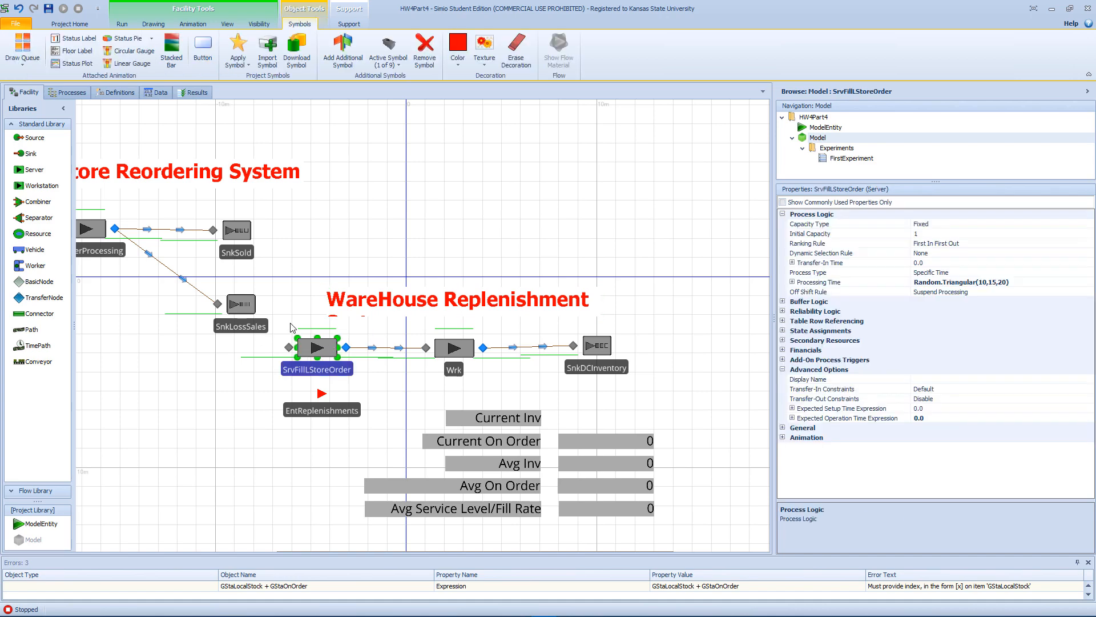
left_click(68, 92)
left_click(582, 353)
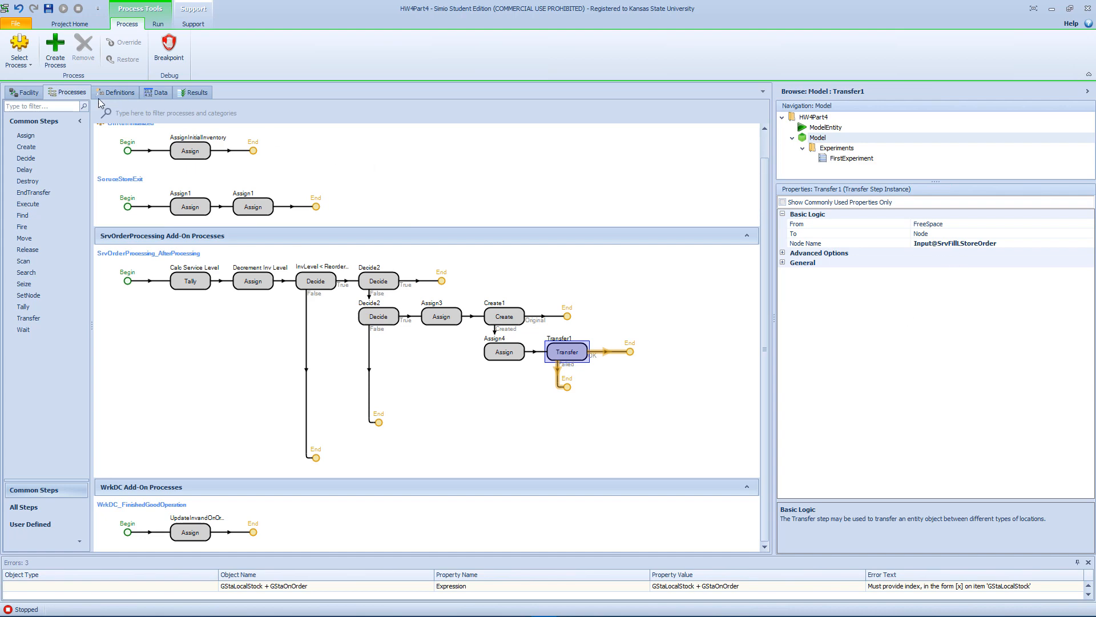
left_click(29, 92)
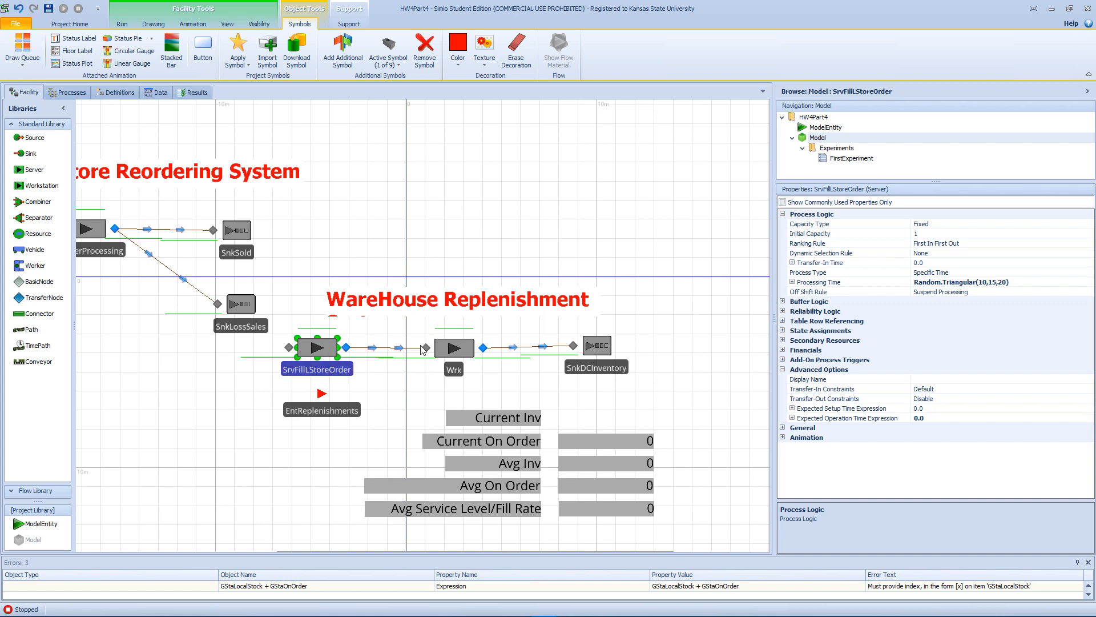
left_click(1024, 283)
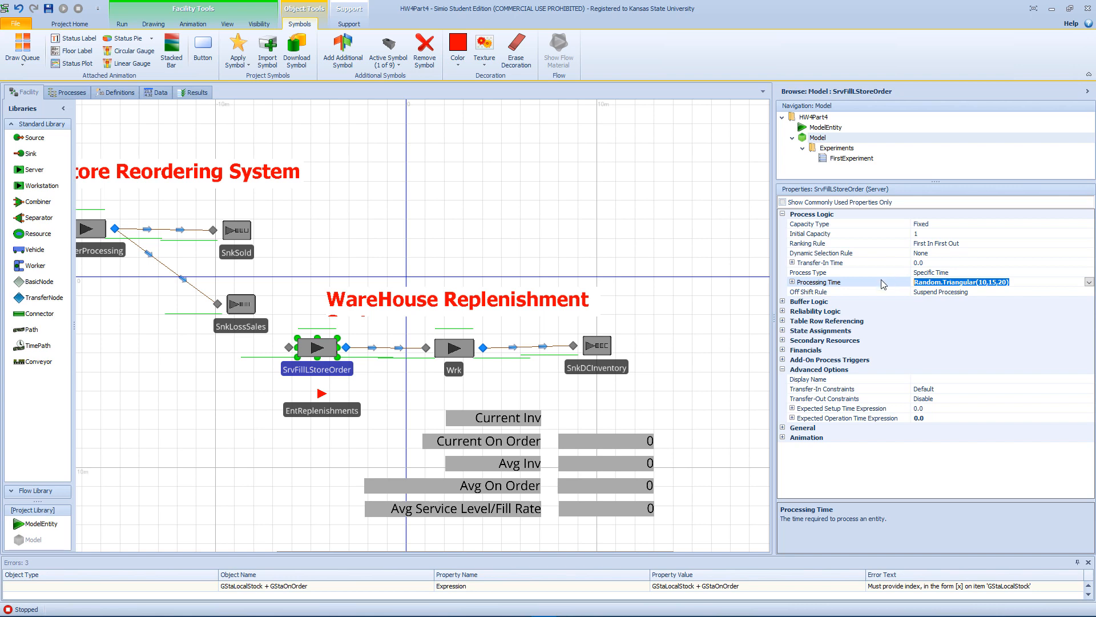
type("0")
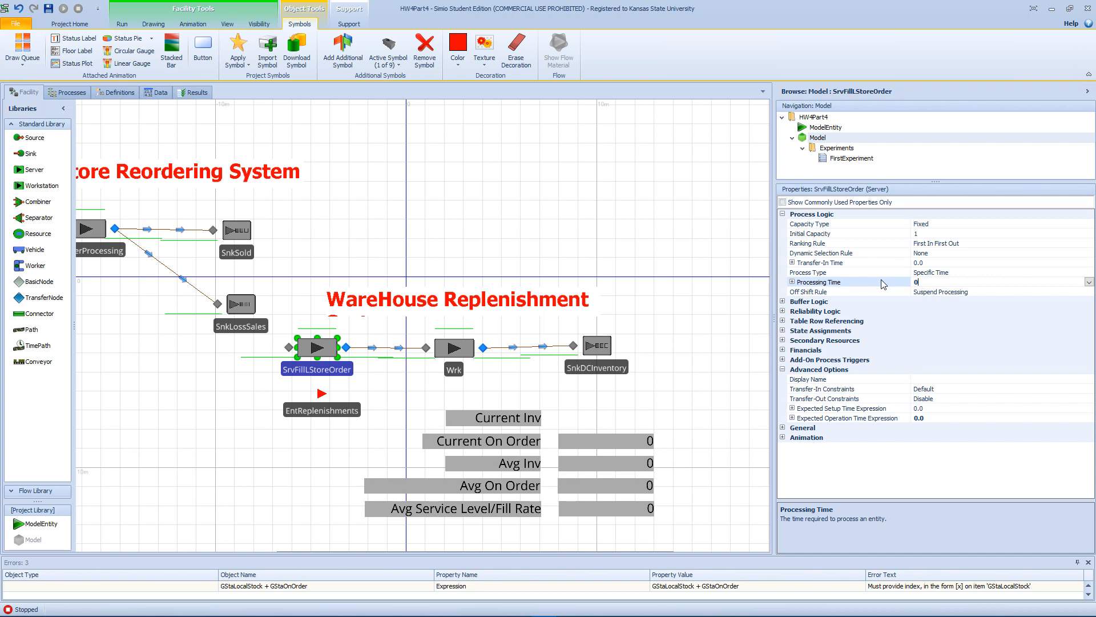
key("Return")
Set the travel time of the time path between the SrvFillLStoreOrder and Wrk servers to 0.
left_click(392, 349)
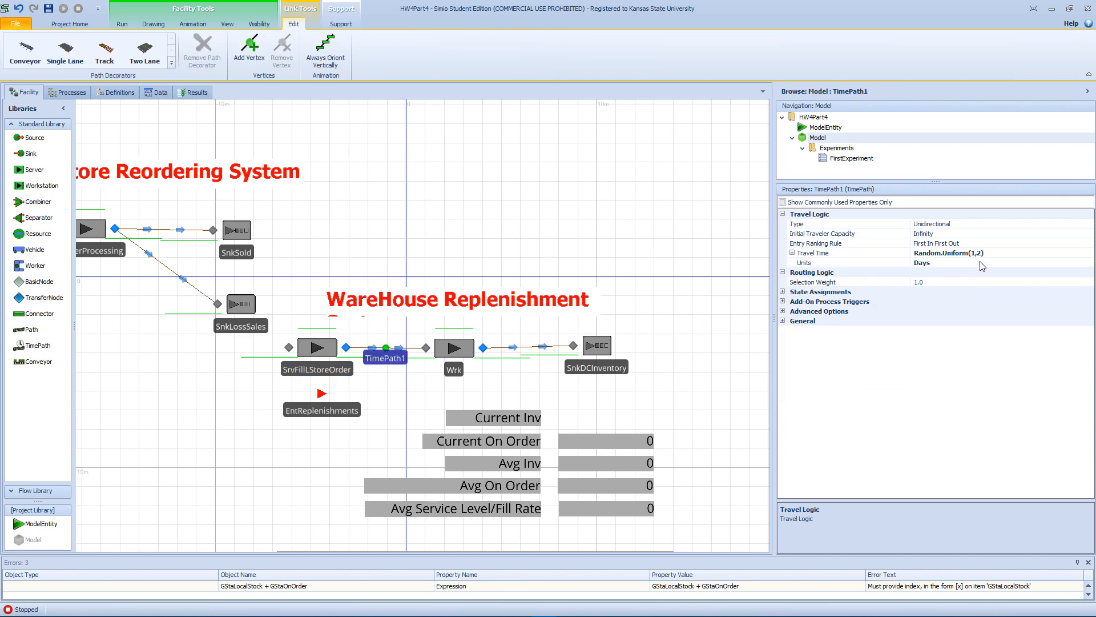
left_click(998, 252)
key("ctrl+a")
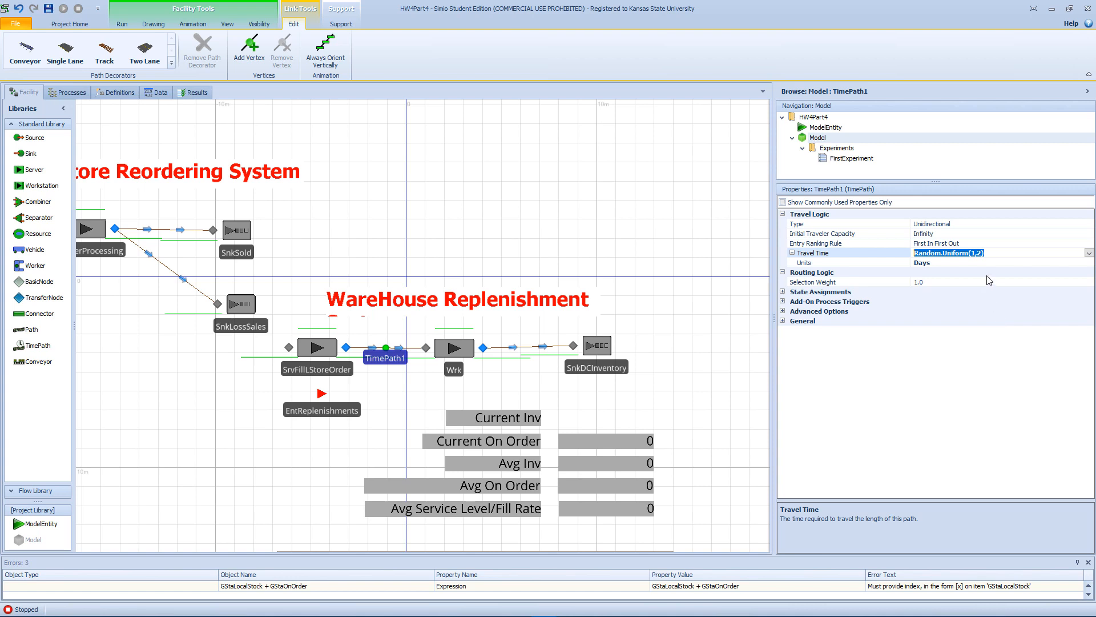
type("0")
Rename the Wrk server as Replenishment.
left_click(454, 350)
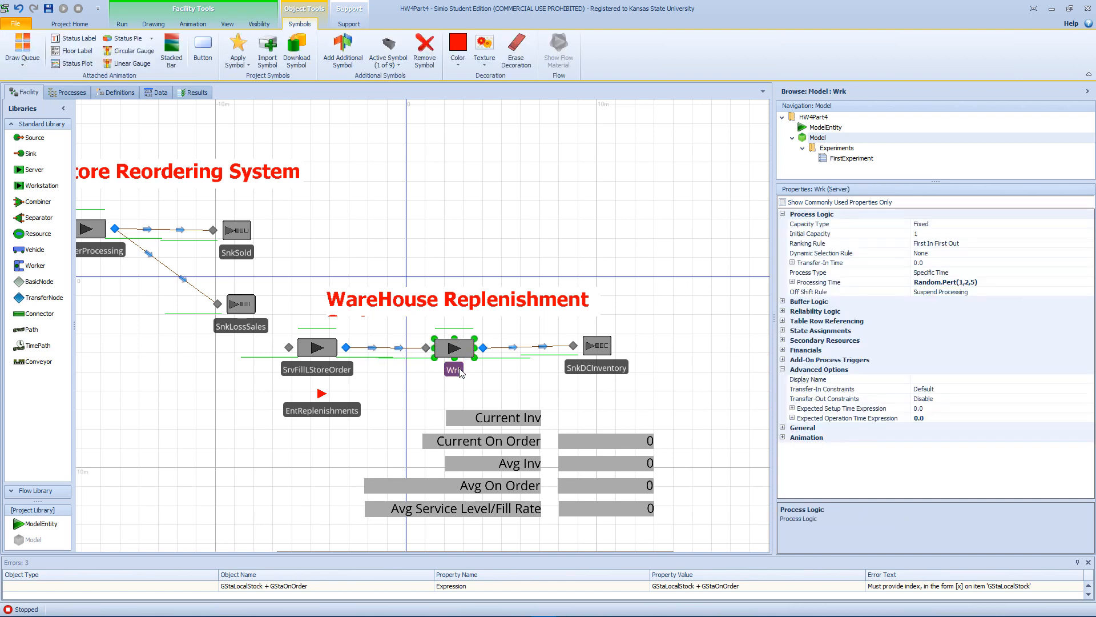
left_click(460, 370)
type("REpl")
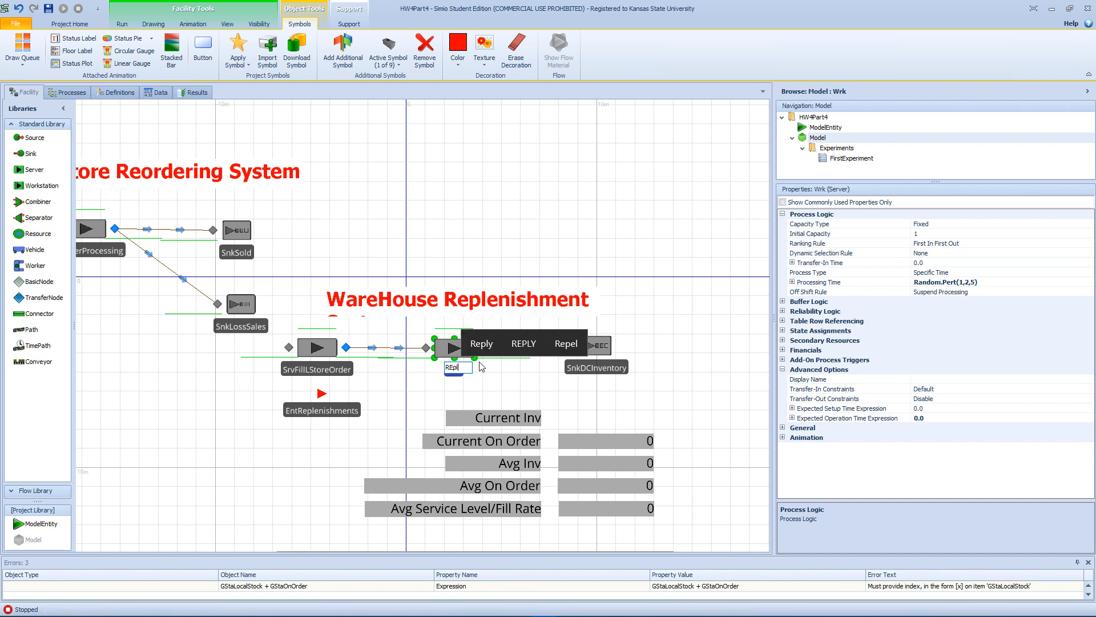
type("enishment")
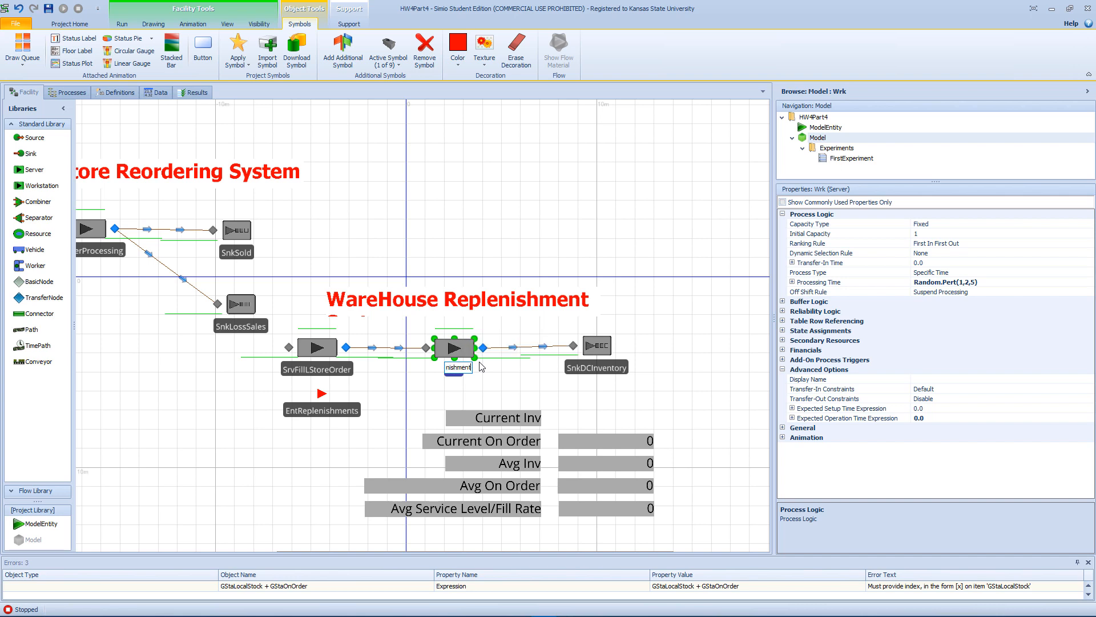
key("Return")
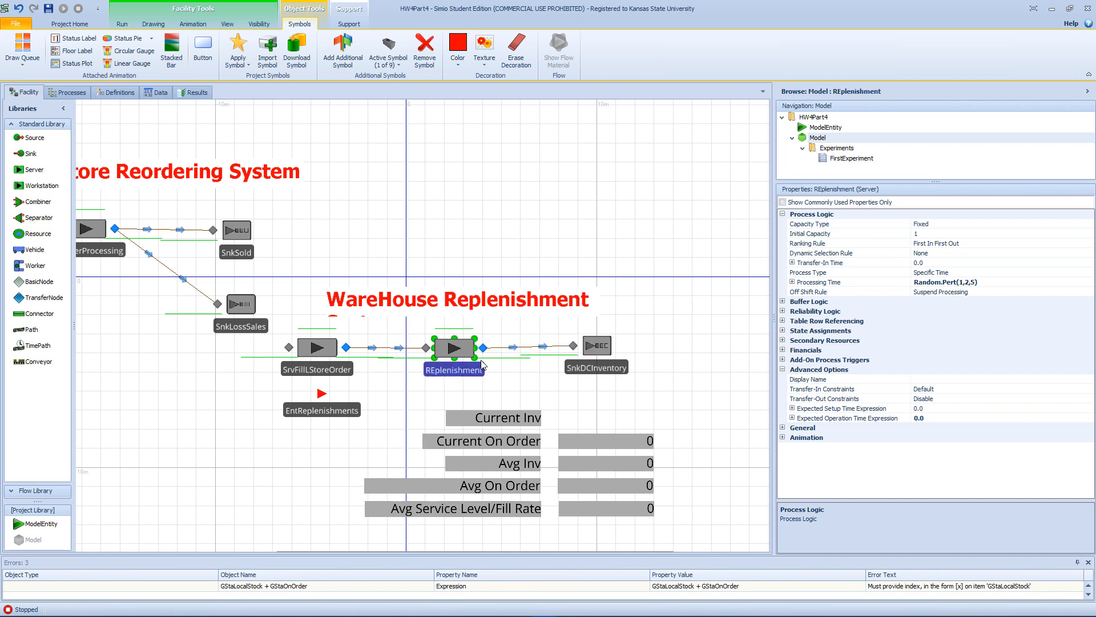
left_click(438, 370)
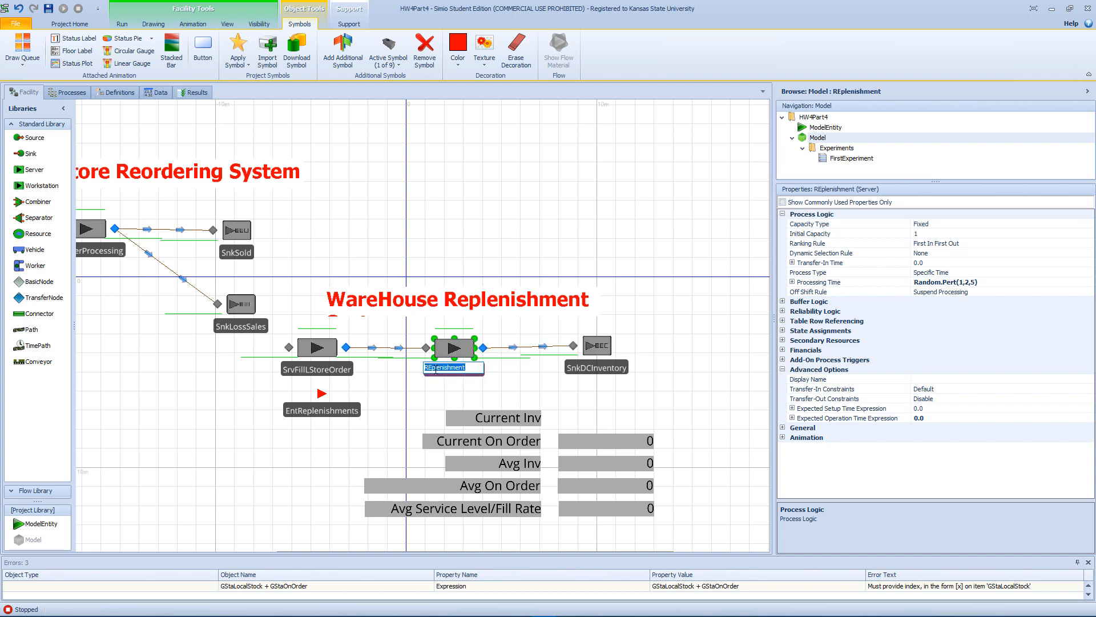
left_click(432, 368)
key("BackSpace")
type("e")
key("Return")
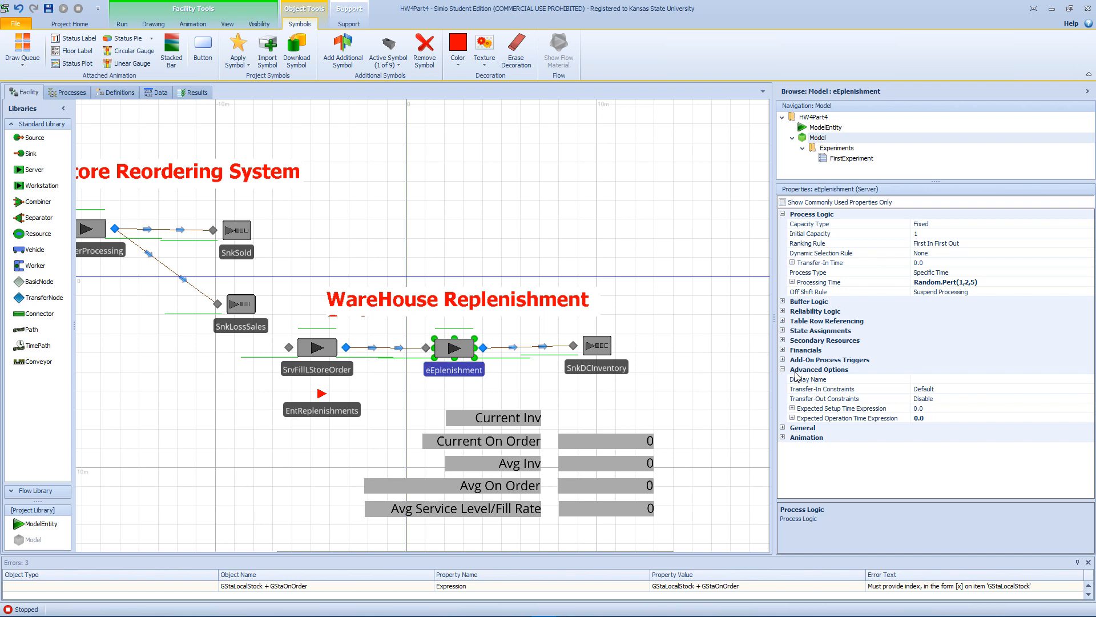
key("F2")
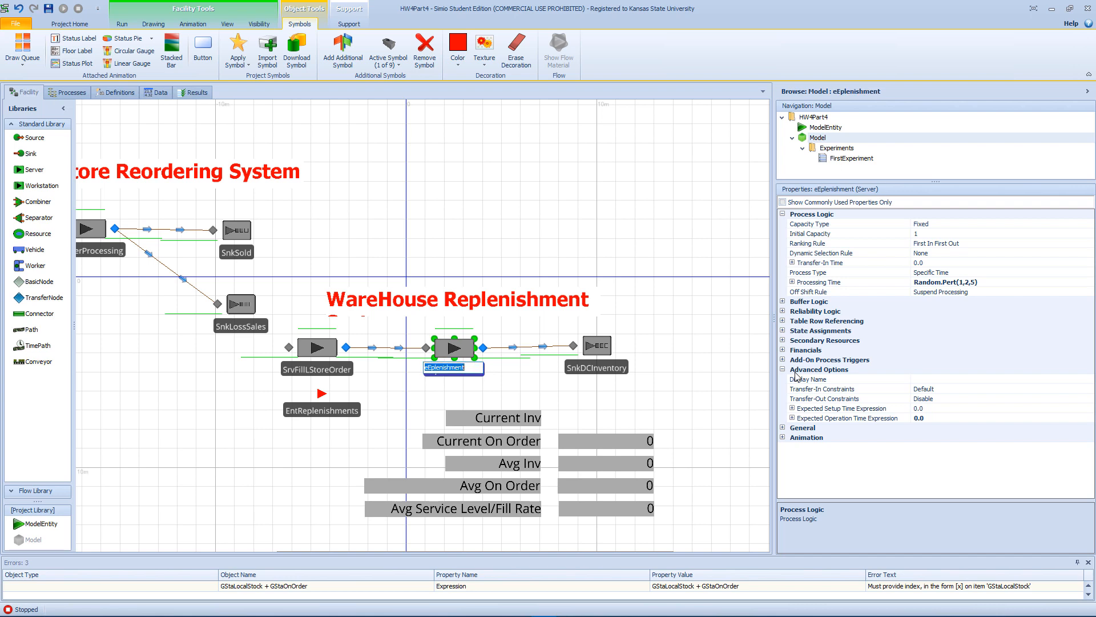
type("Replenishmen")
key("Return")
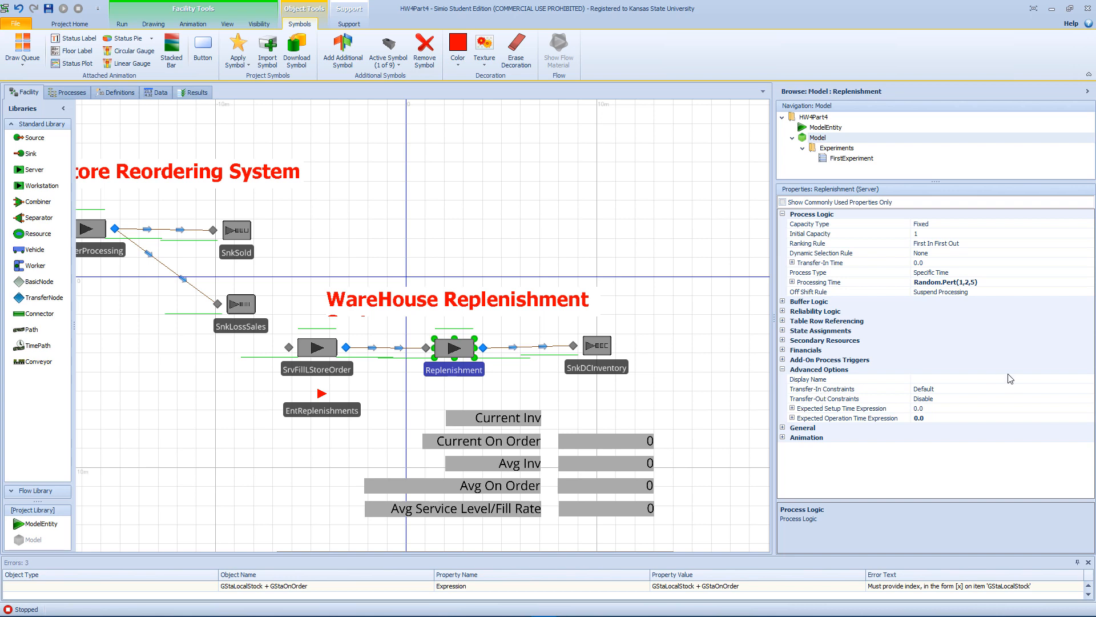
Set the Replenishment server's processing time to 0.
left_click(994, 284)
left_click(994, 283)
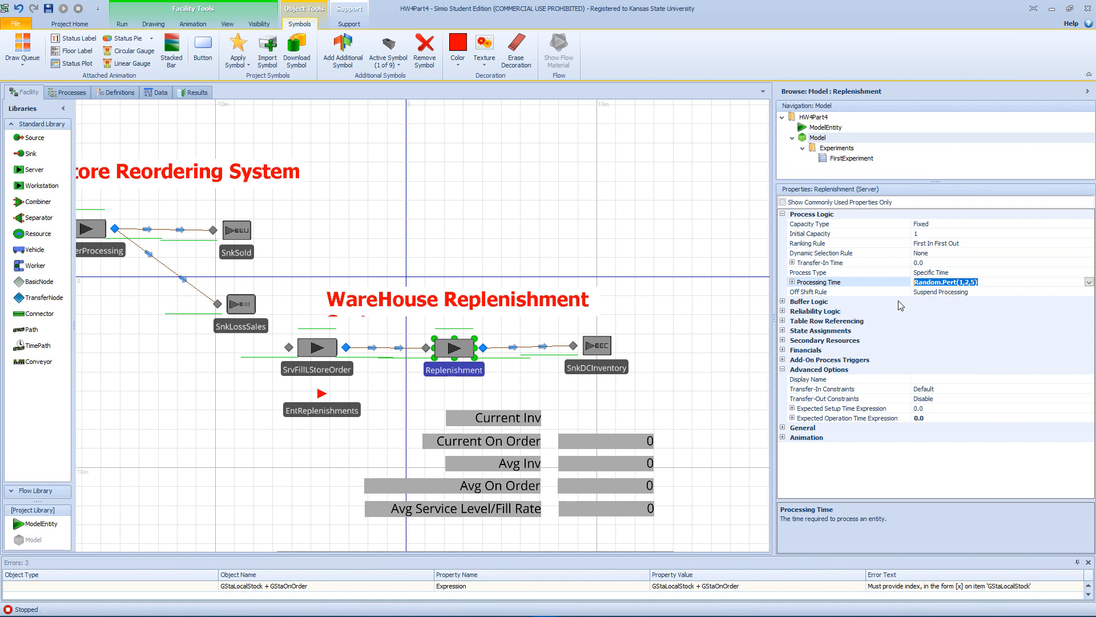
type("0")
left_click(600, 234)
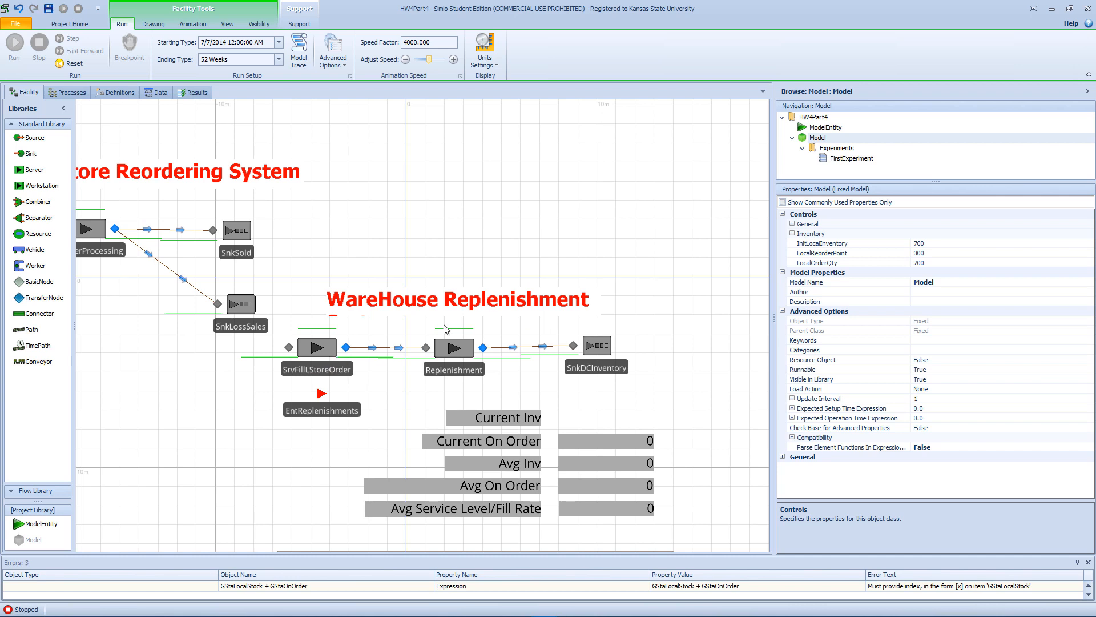
Look up the Replenishment server's After Processing trigger and rename the WrkDC_FinishedGoodOperation process as Replenishment_AfterProcess.
left_click(463, 374)
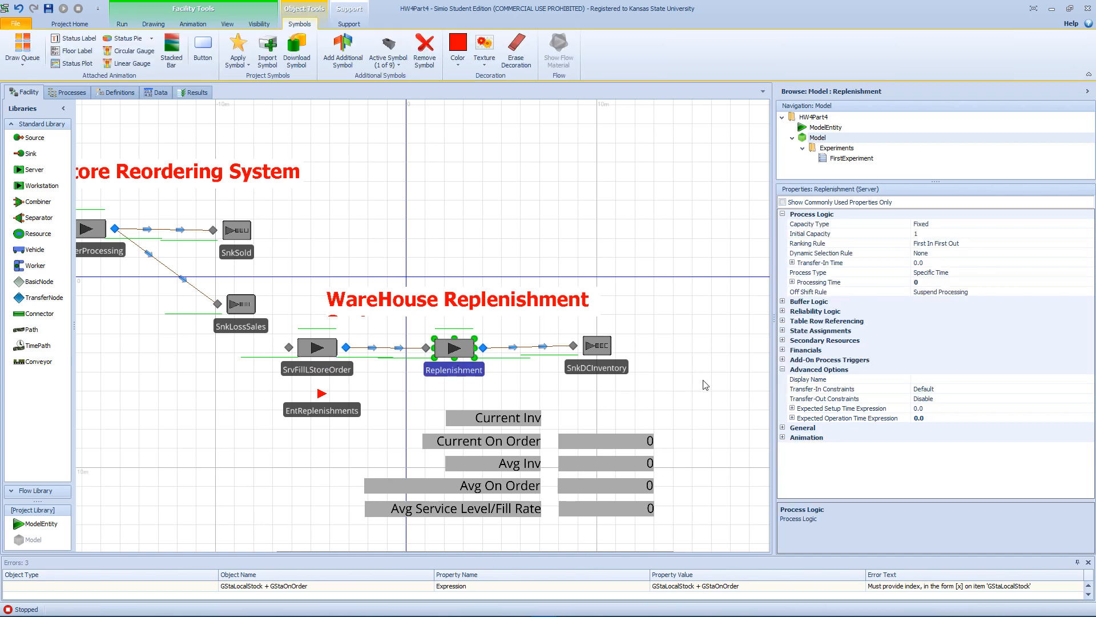
left_click(783, 360)
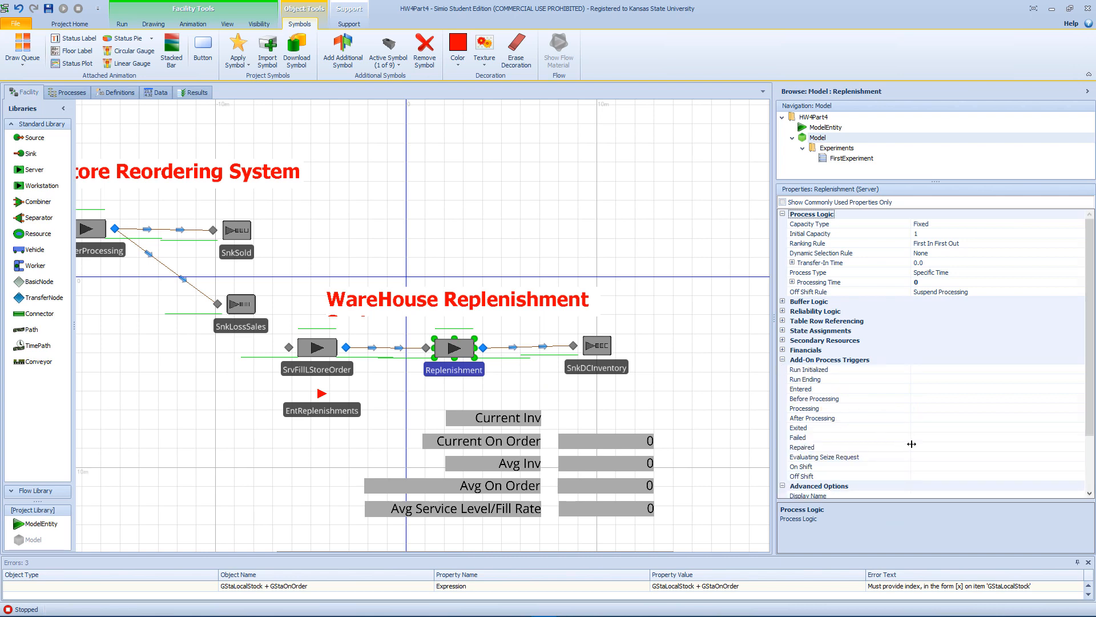
left_click(924, 419)
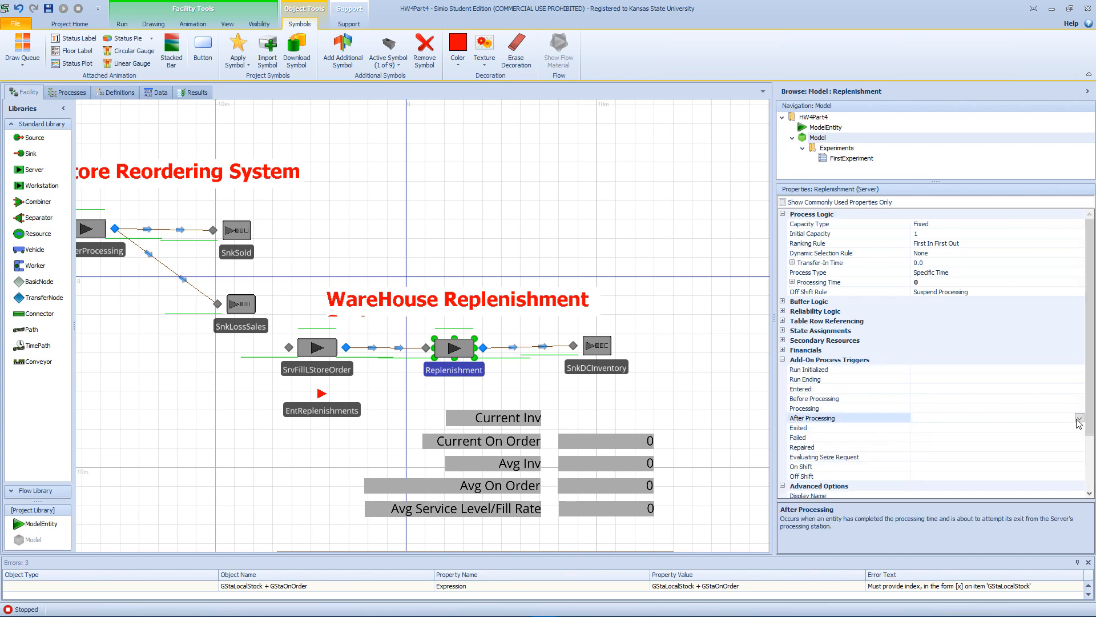
left_click(67, 93)
left_click(167, 508)
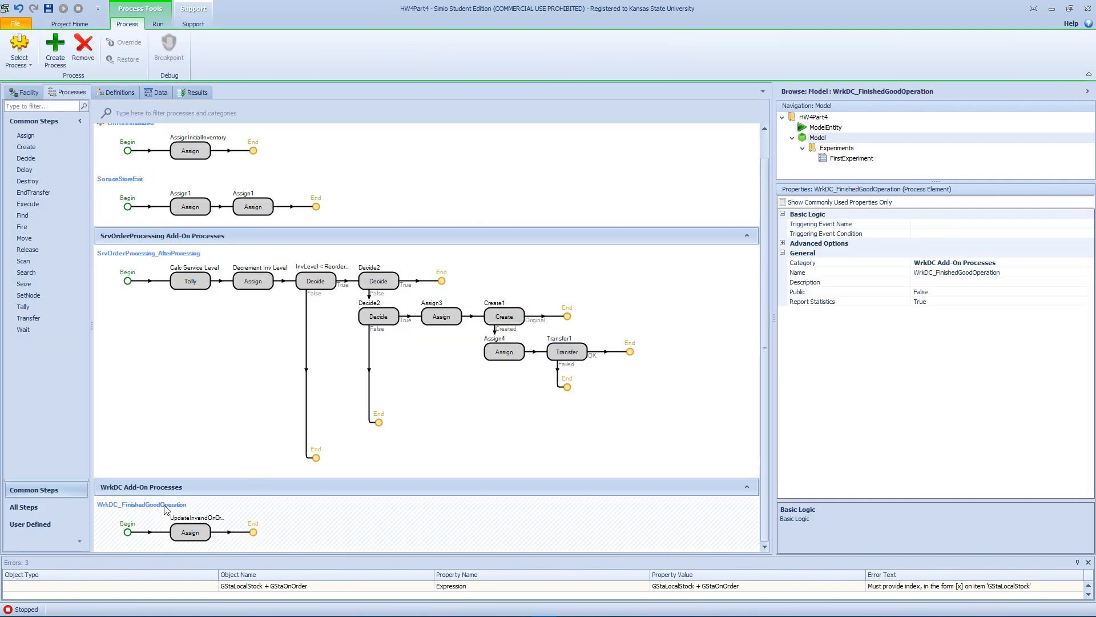
left_click(170, 503)
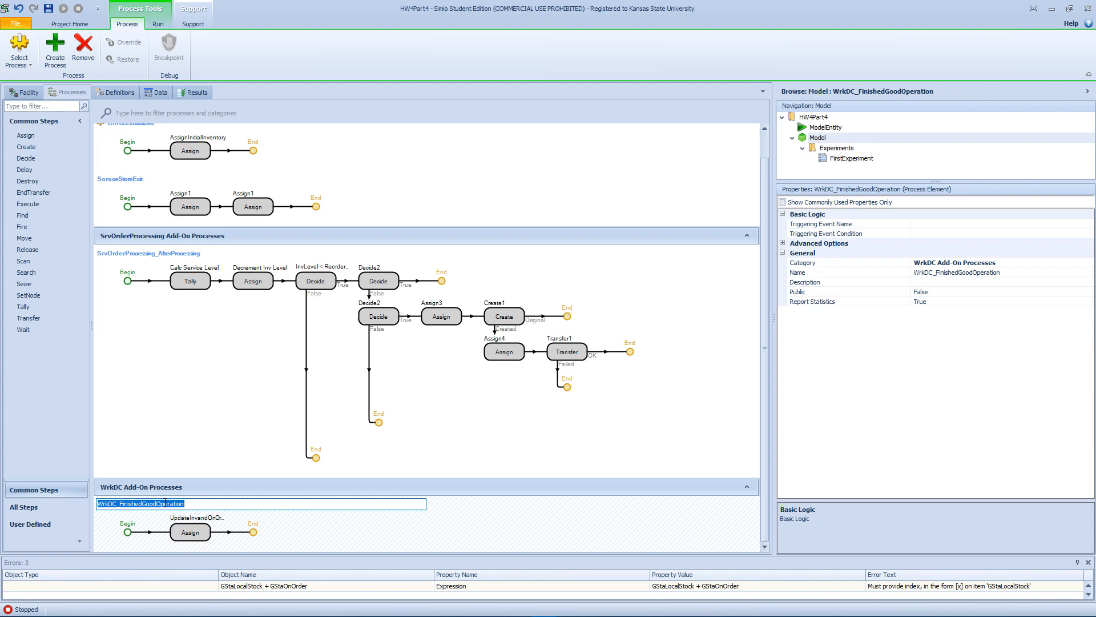
type("A")
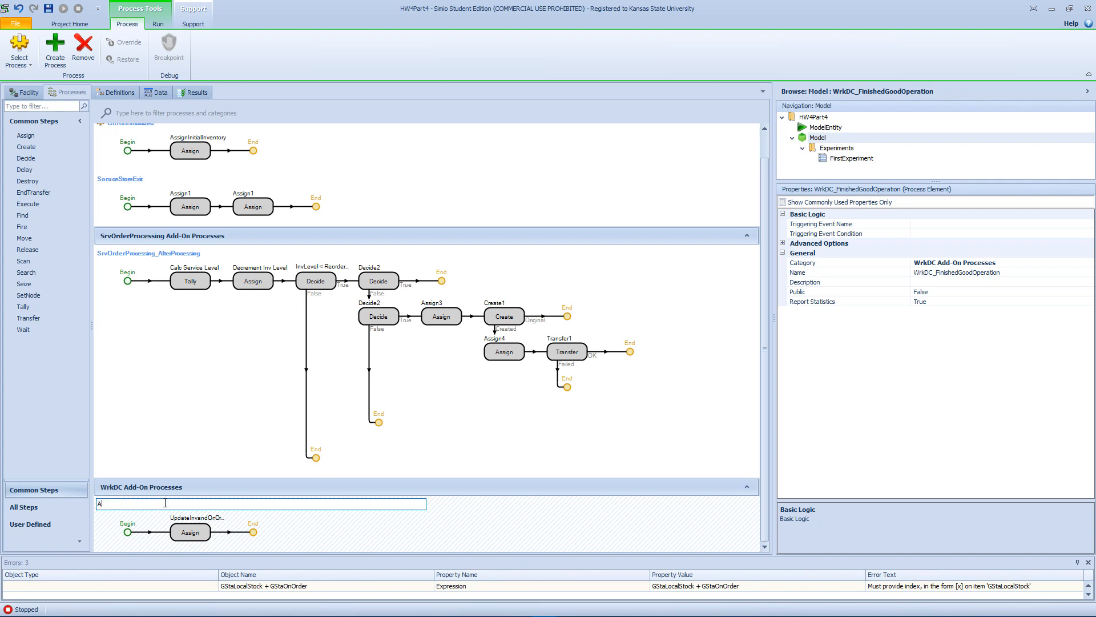
type("FterProcess")
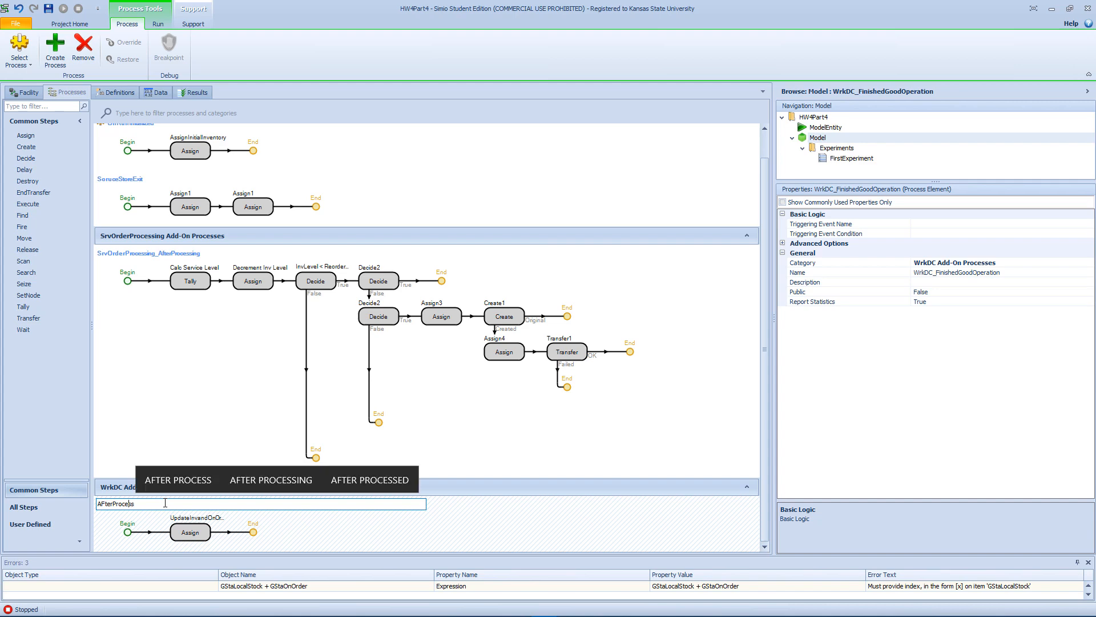
key("BackSpace")
type("f")
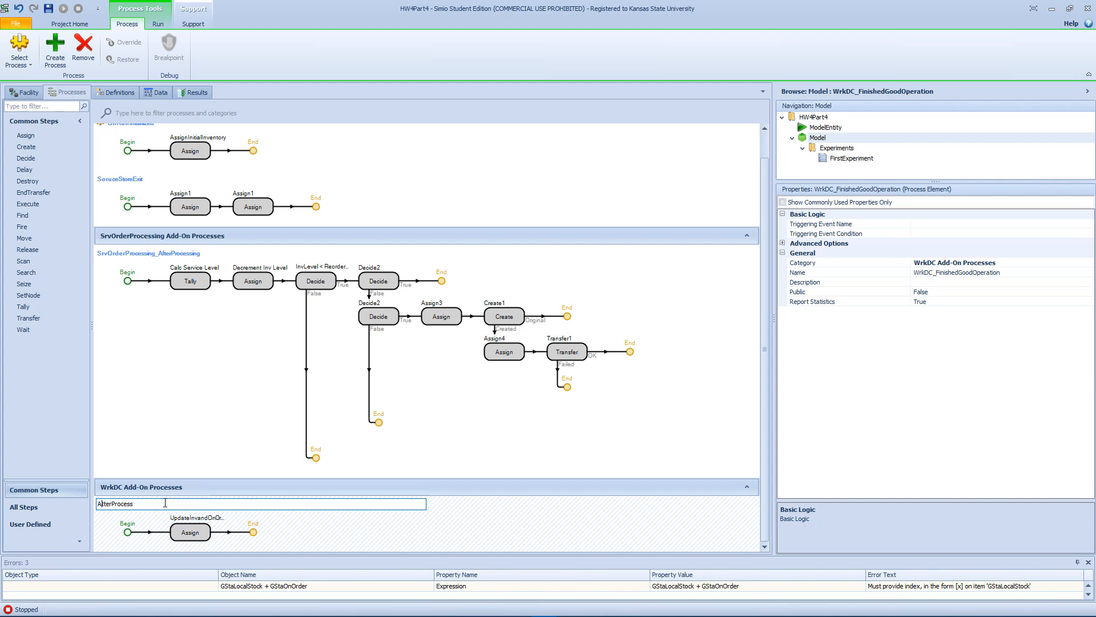
key("Delete")
type("f")
type("Re")
type("plenishmen")
type("t")
type("_")
key("Return")
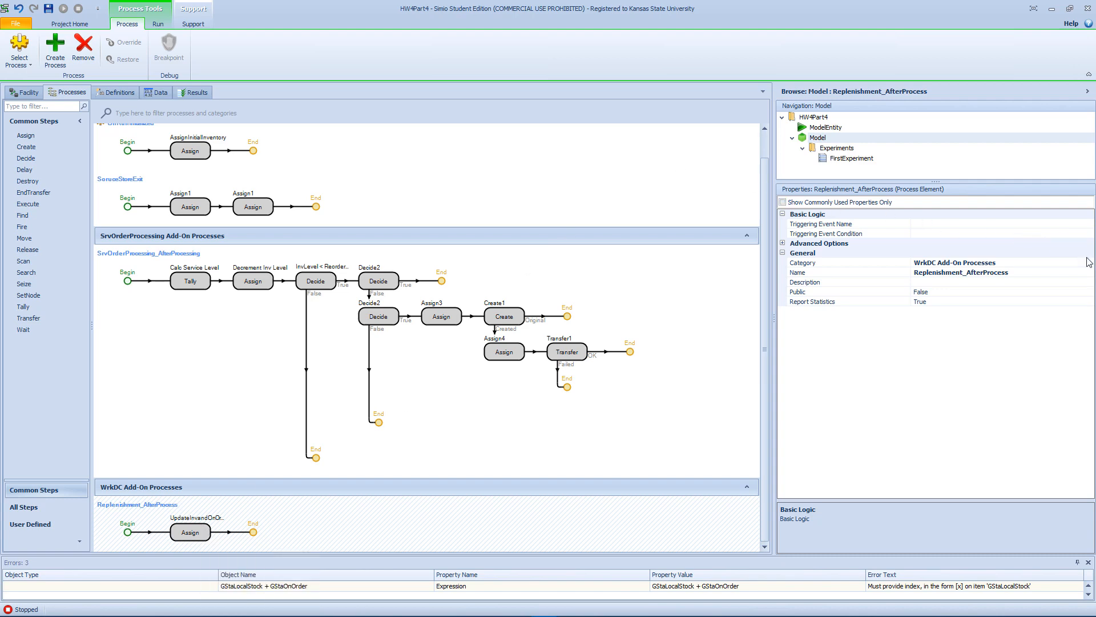
In the UpdateInvandOnOrder step's assignments, set the row index of the GStaLocalStock state variable to ModelEntity.StoreNo.
left_click(199, 531)
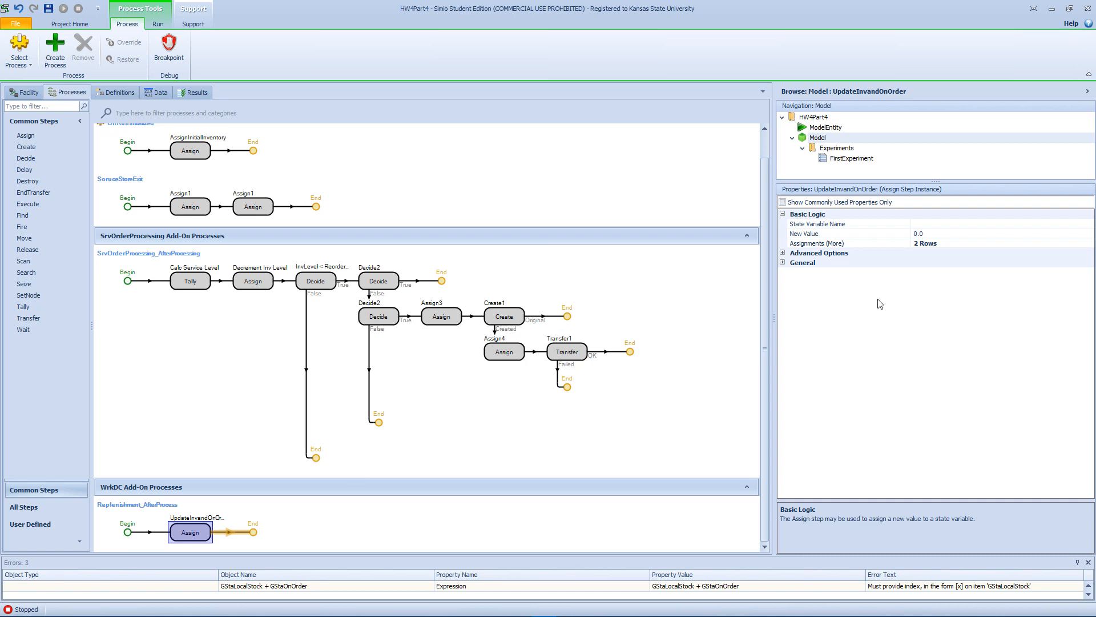
left_click(954, 244)
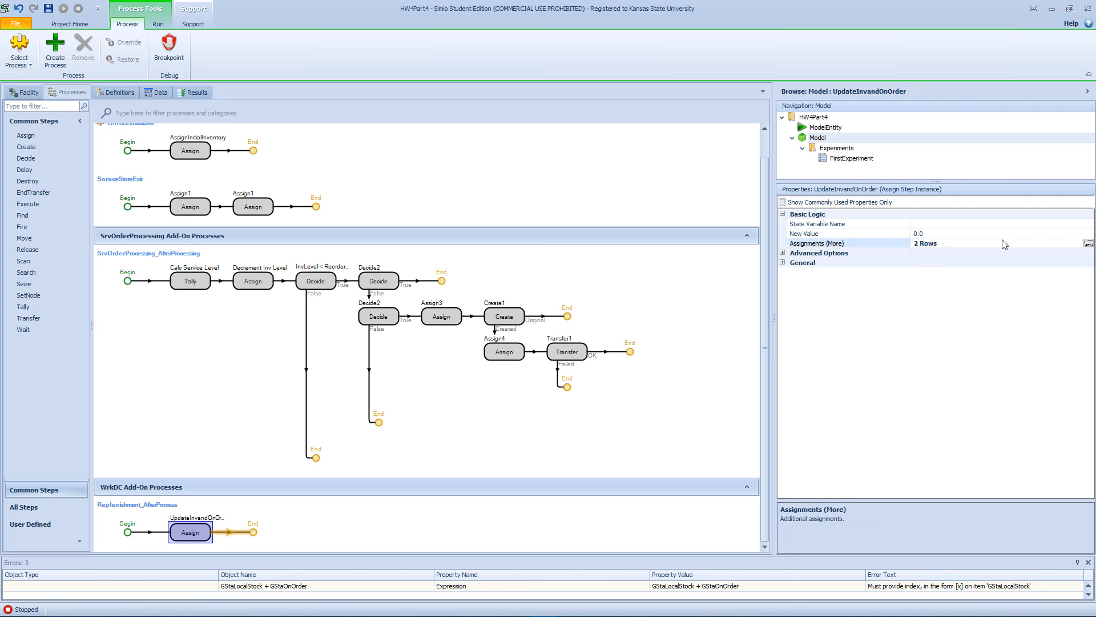
left_click(1088, 243)
left_click(787, 229)
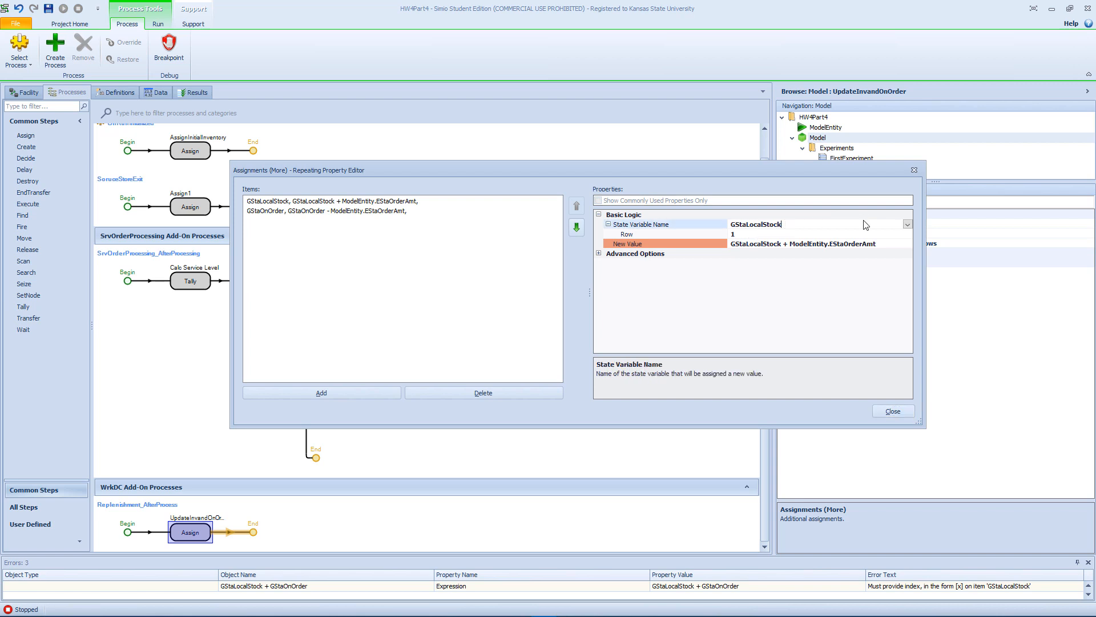
left_click(764, 234)
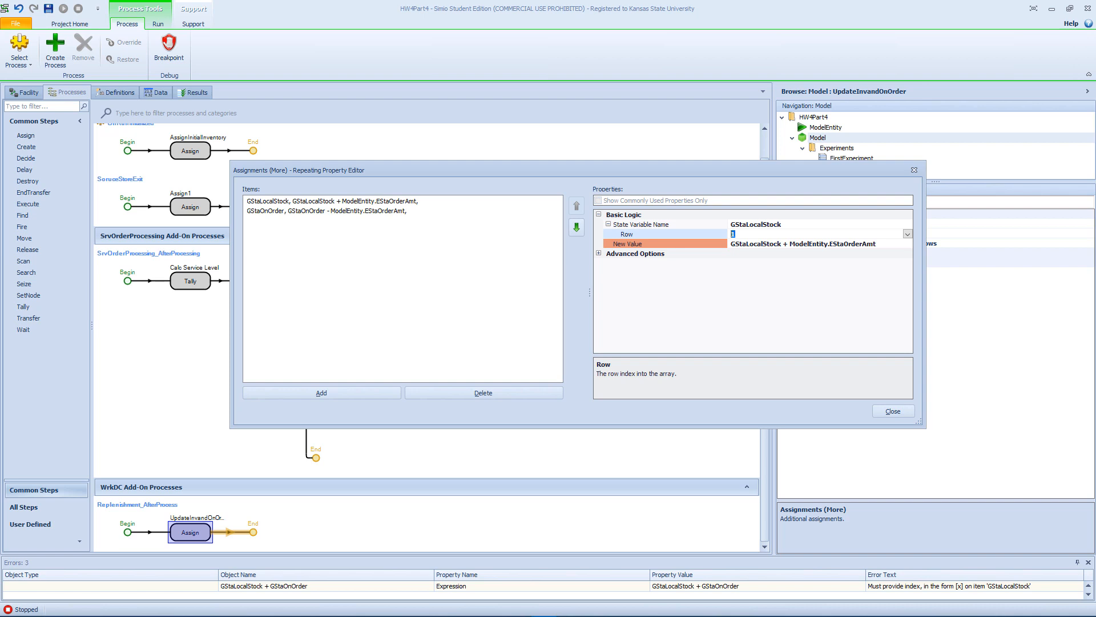
type("Mod")
key("BackSpace")
key("BackSpace")
key("BackSpace")
key("BackSpace")
key("BackSpace")
left_click(908, 234)
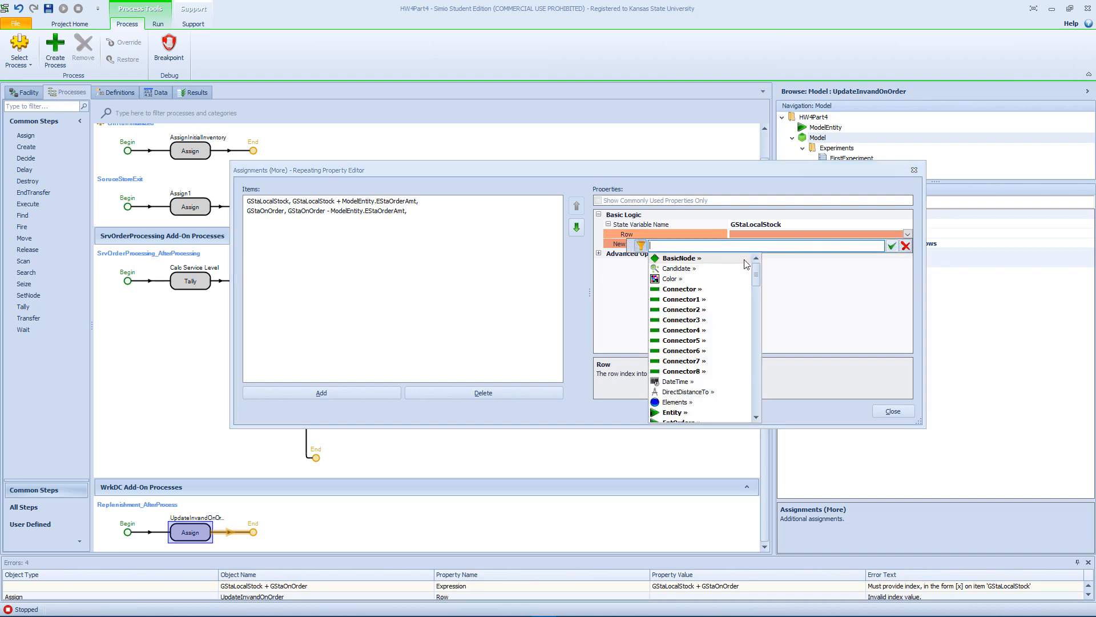
type("ModelEntity.")
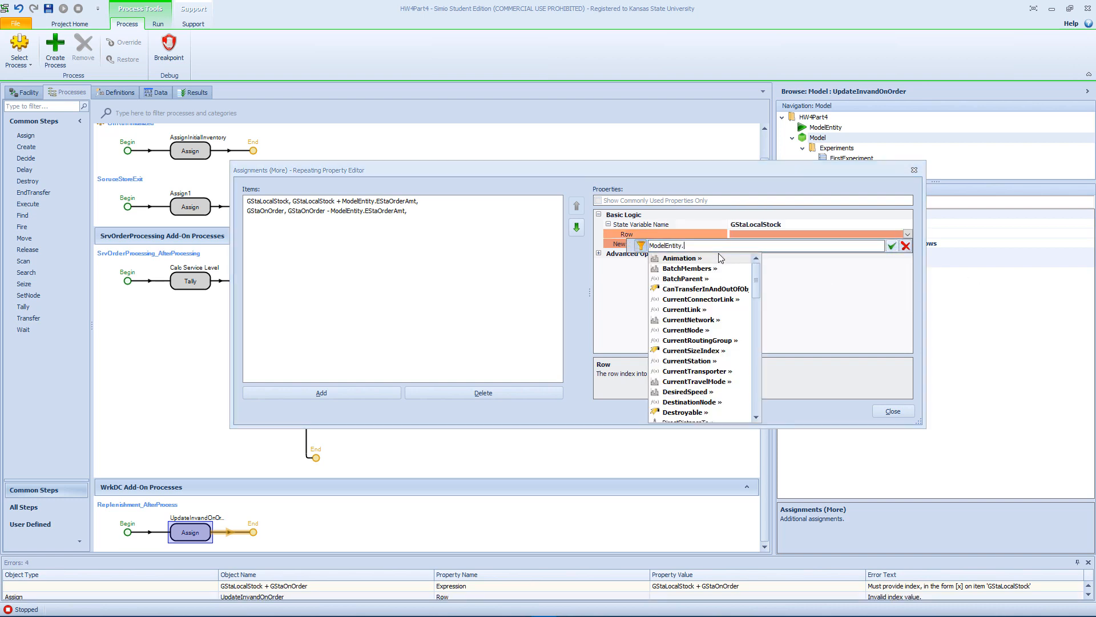
type("StoreNo")
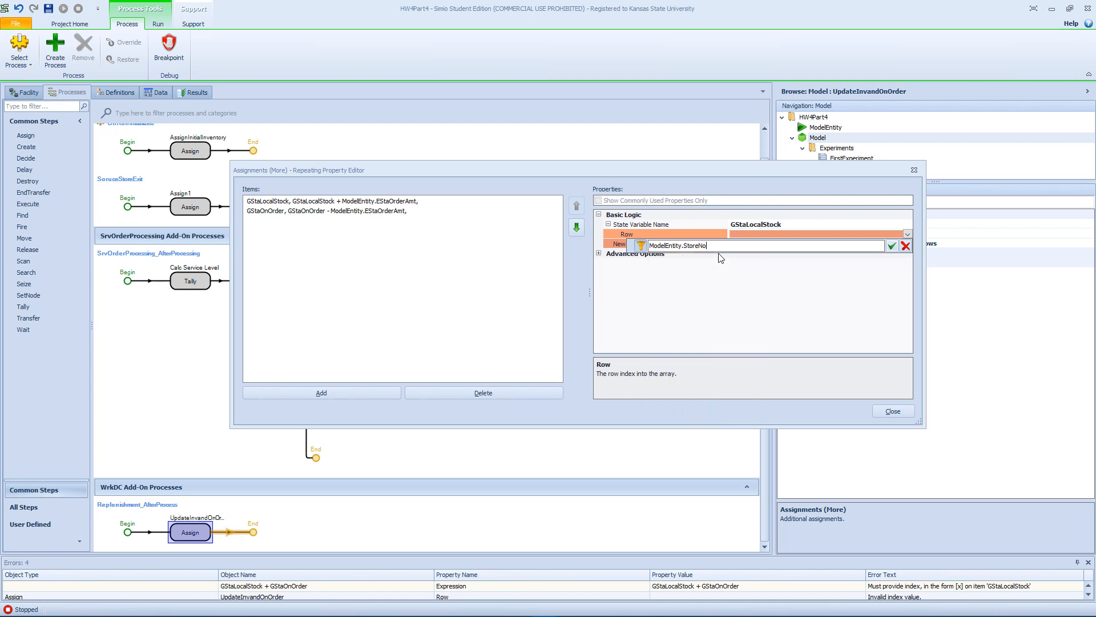
key("Return")
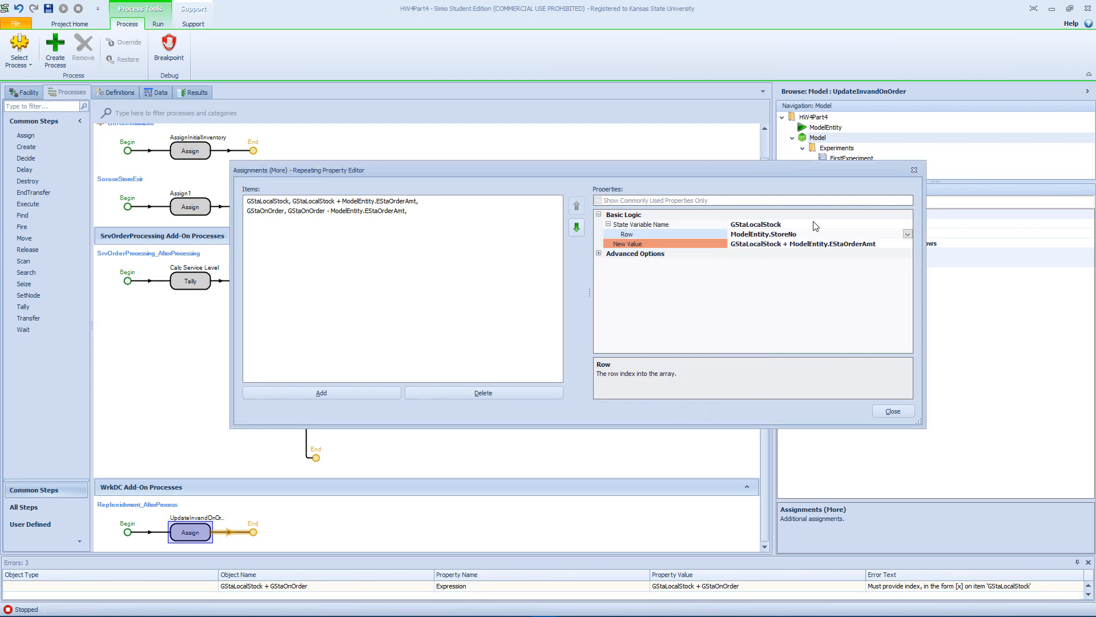
Set the GStaLocalStock assignment's new value to GStaLocalStock[ModelEntity.StoreNo] + ModelEntity.EStaOrderAmt and close the assignments editor.
left_click_drag(812, 231, 729, 244)
key("ctrl+c")
left_click(789, 246)
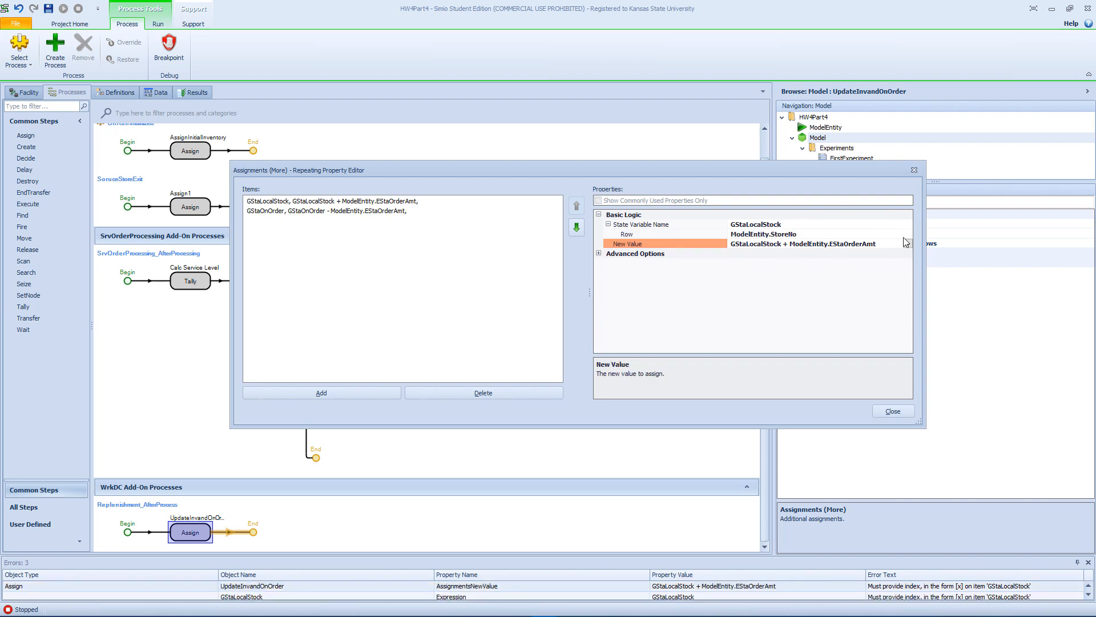
type("[]")
key("ctrl+v")
key("Right")
key("Right")
key("Right")
key("Right")
key("Right")
key("Right")
key("Right")
key("Right")
key("Right")
key("Right")
key("Right")
key("Right")
key("Right")
key("Right")
key("Right")
key("Right")
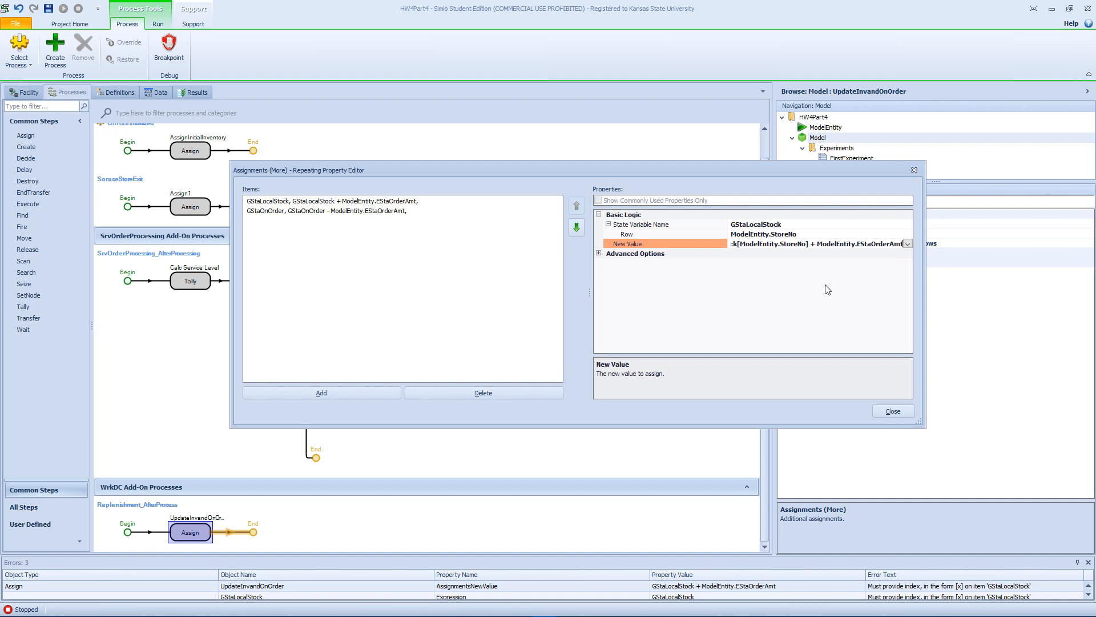
left_click(823, 312)
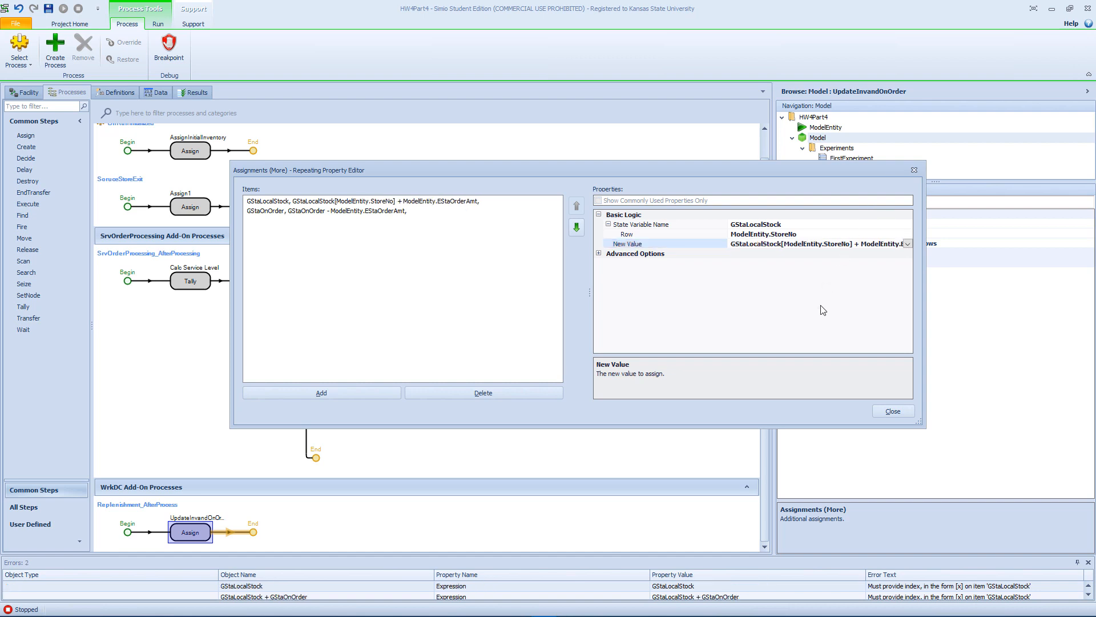
left_click(879, 416)
Examine the additional assignments of the Assign4 step in the SrvOrderProcessing_AfterProcessing process.
left_click(504, 351)
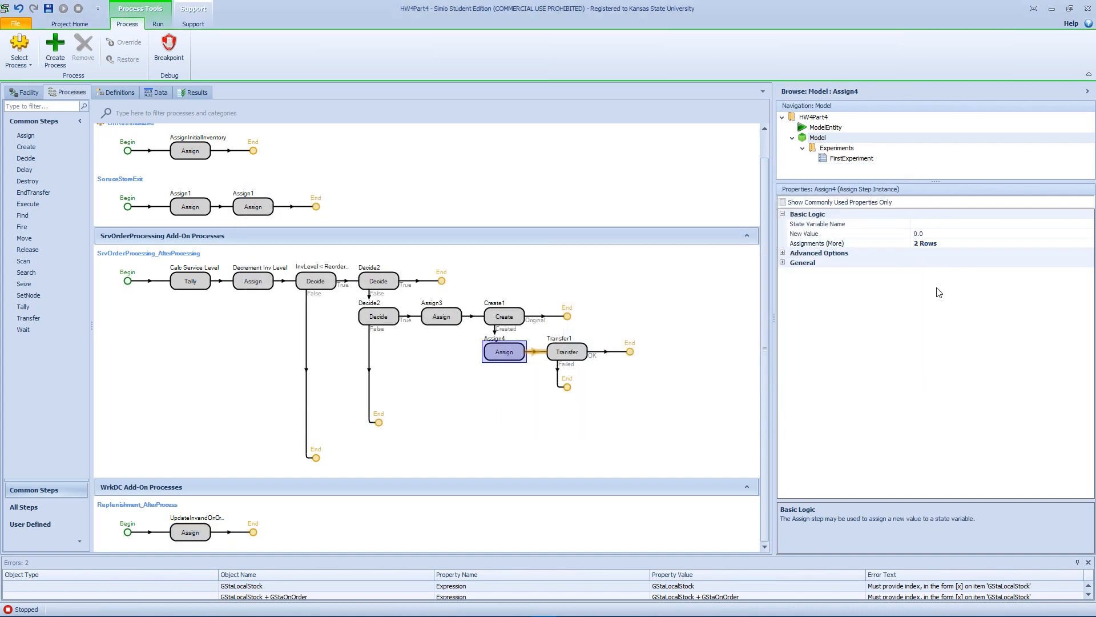
left_click(975, 244)
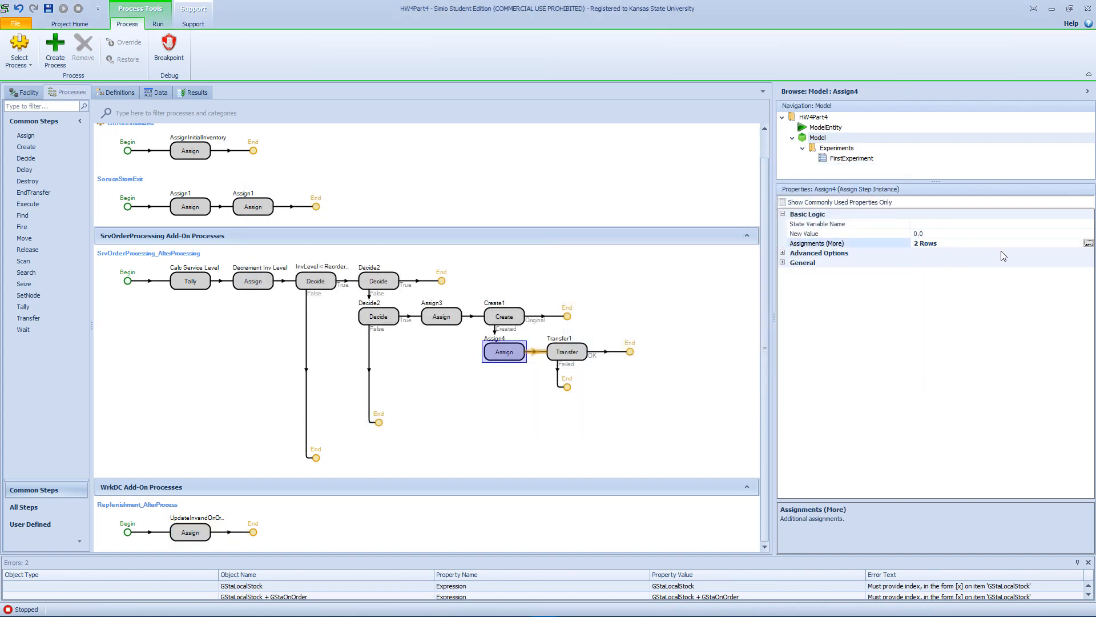
left_click(1089, 243)
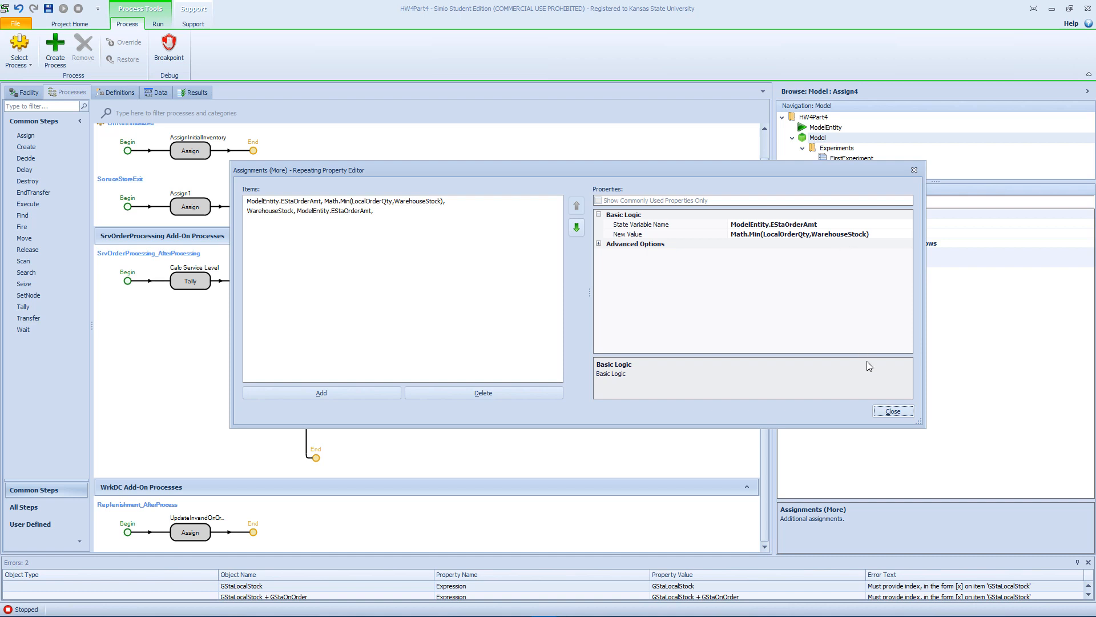
left_click(893, 411)
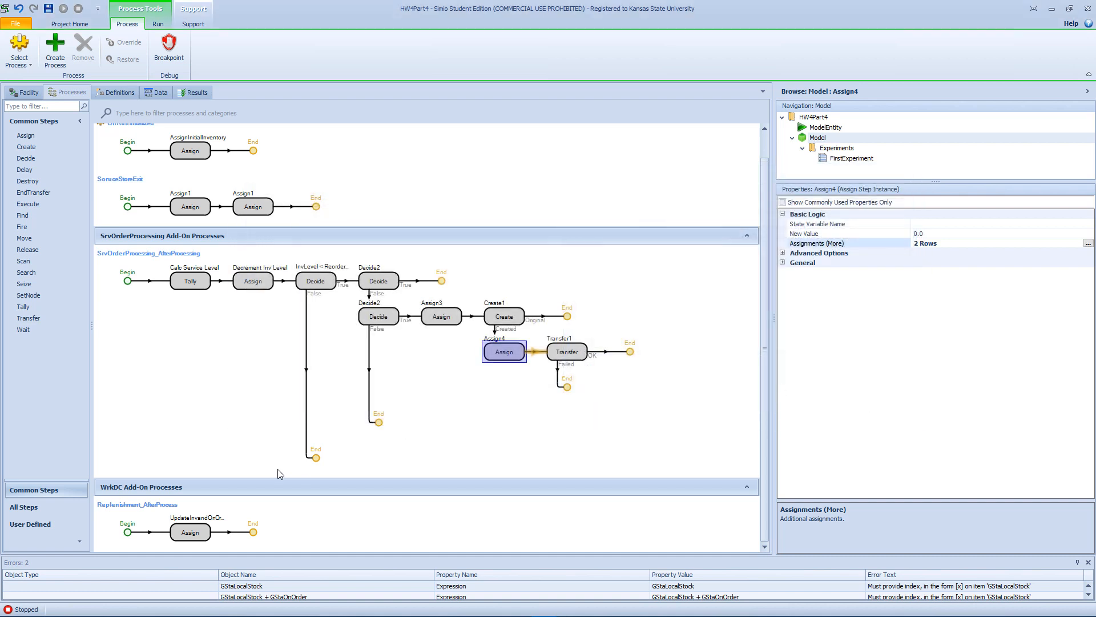
mouse_move(498, 356)
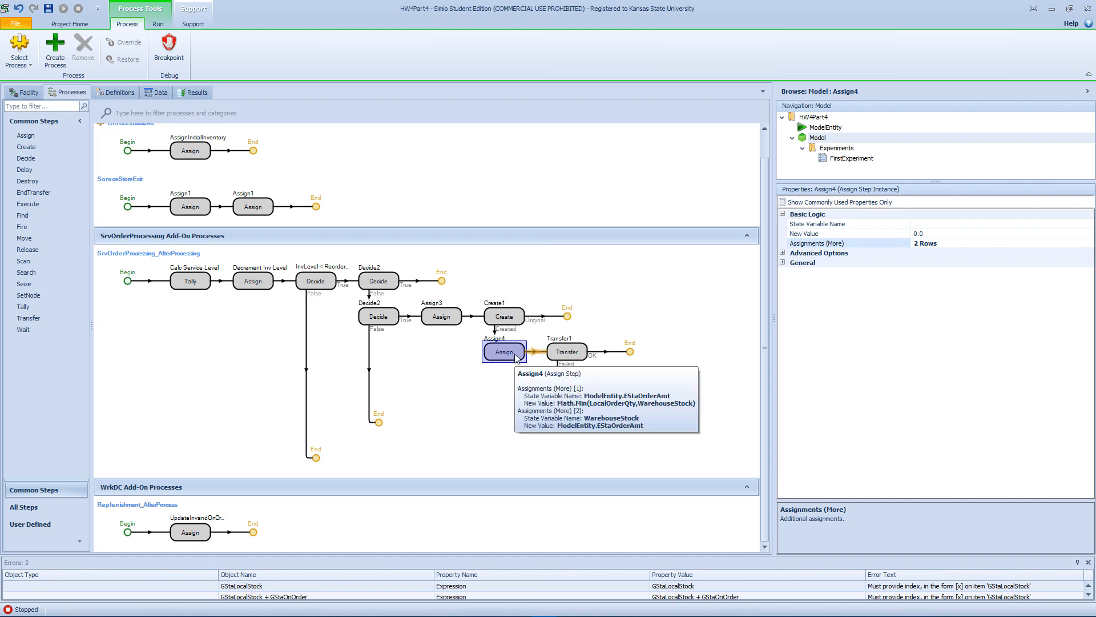
Try copying Assign4 to the start of Replenishment_AfterProcess and deleting the original step, and undo both changes.
left_click_drag(515, 358, 182, 532)
left_click(498, 355)
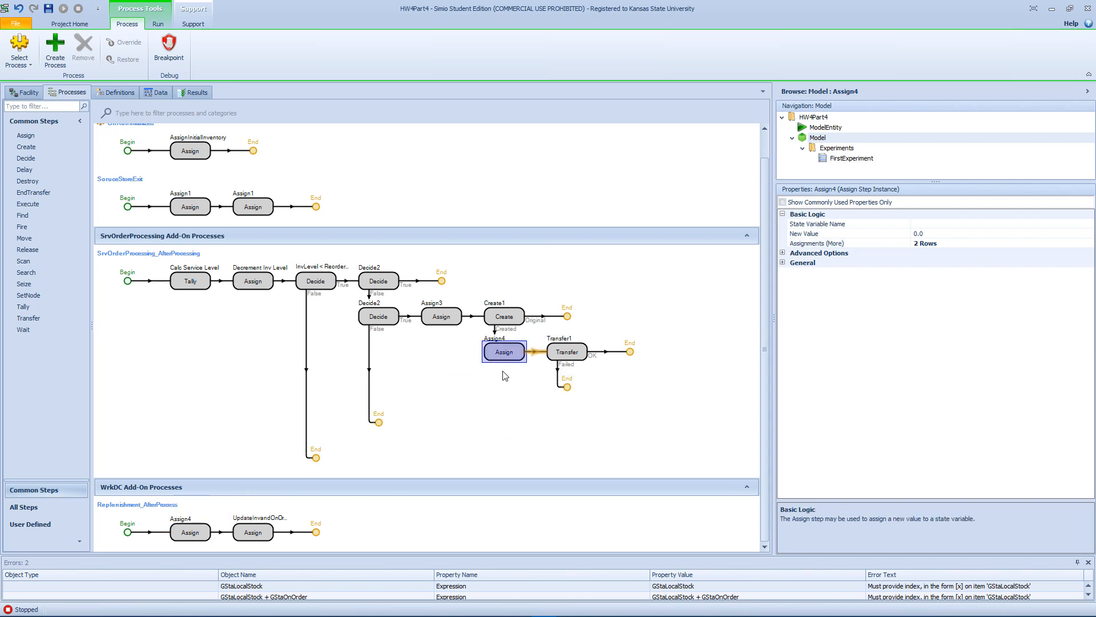
key("Delete")
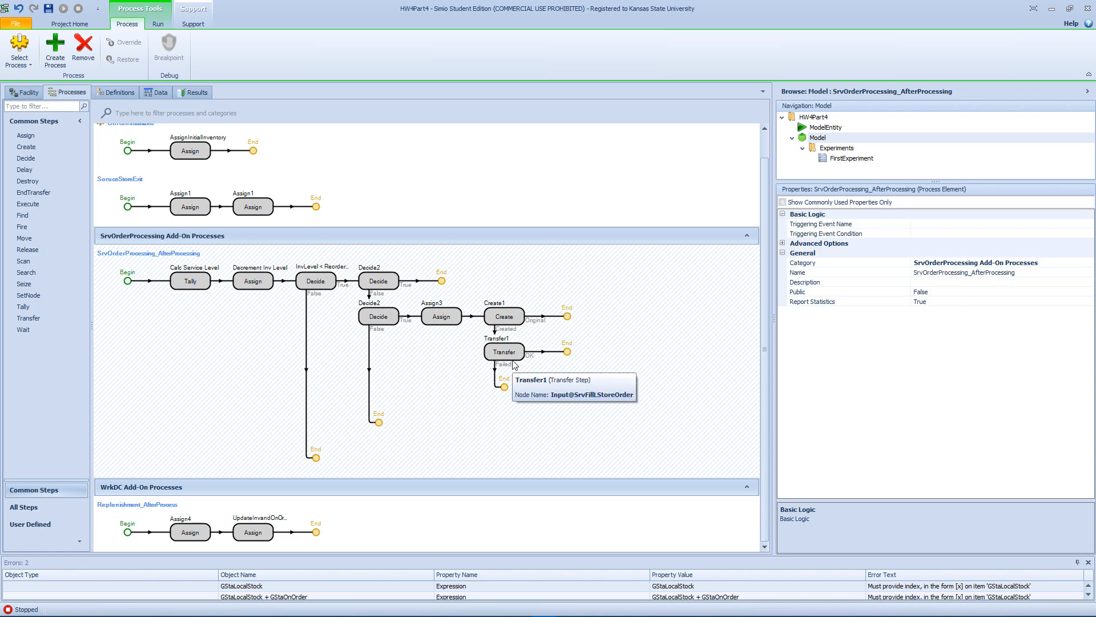
key("ctrl+z")
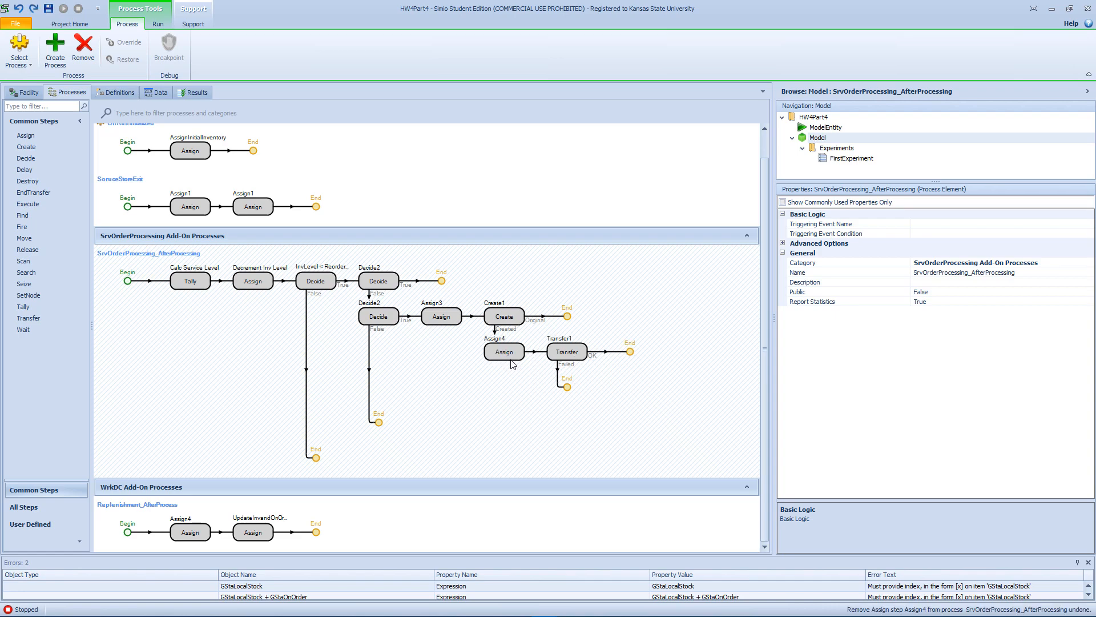
left_click(194, 521)
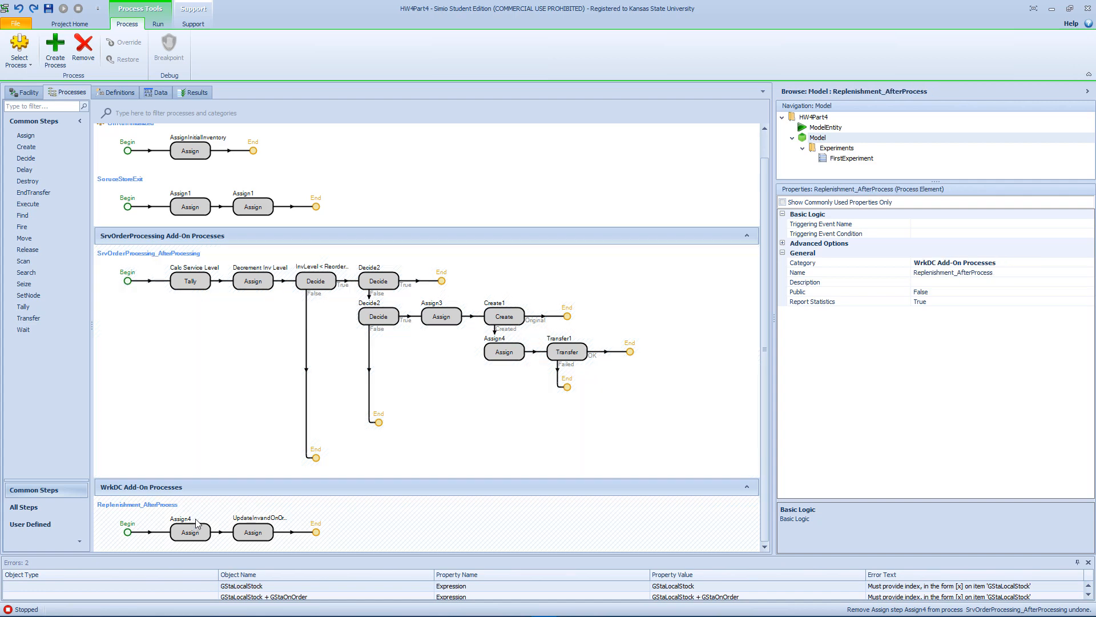
key("ctrl+z")
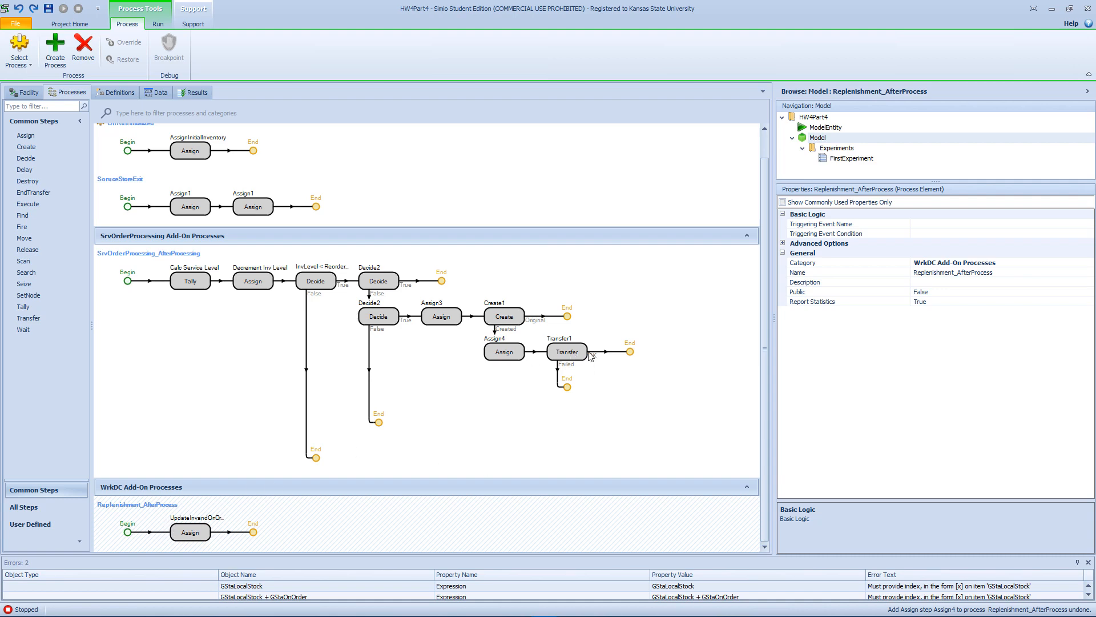
Try moving the Assign4 step ahead of UpdateInvandOnOrder in Replenishment_AfterProcess, and undo the move.
left_click(520, 355)
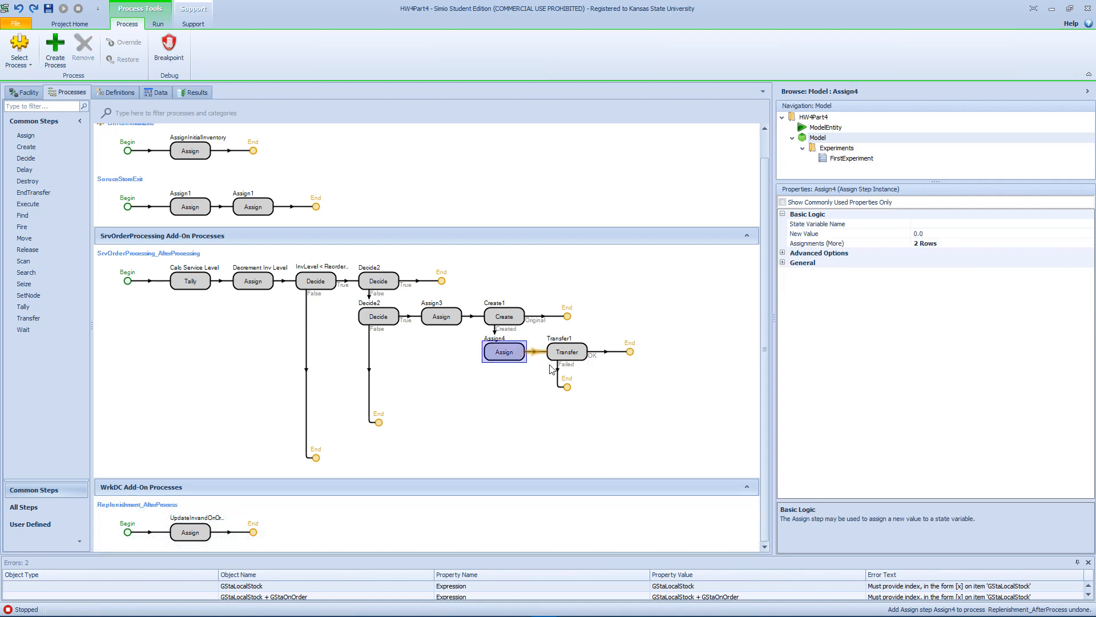
left_click_drag(552, 368, 182, 532)
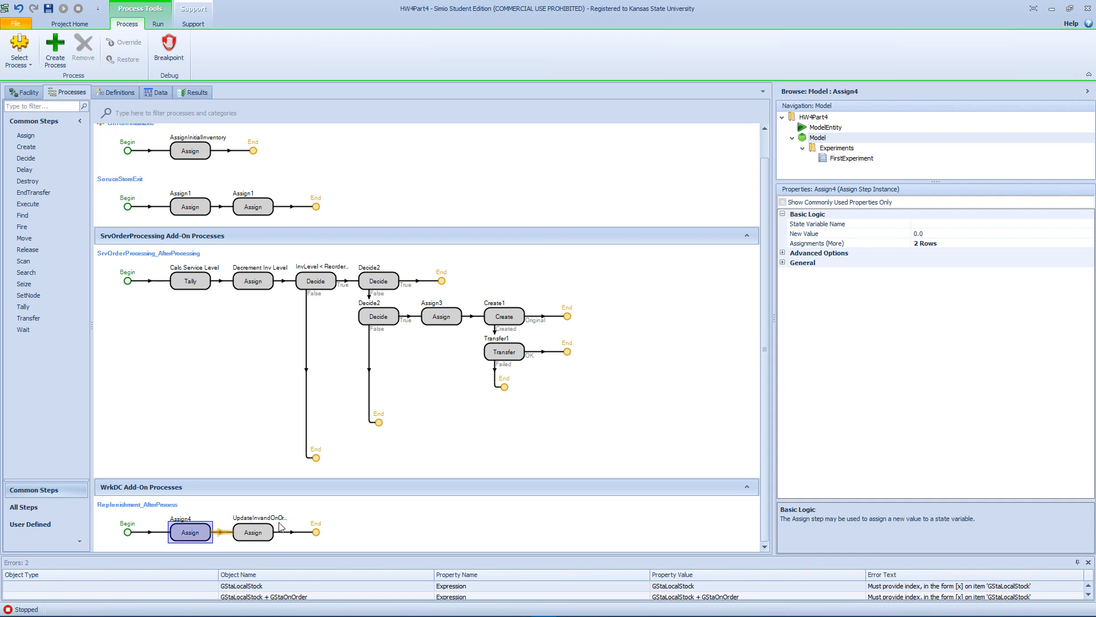
left_click(242, 534)
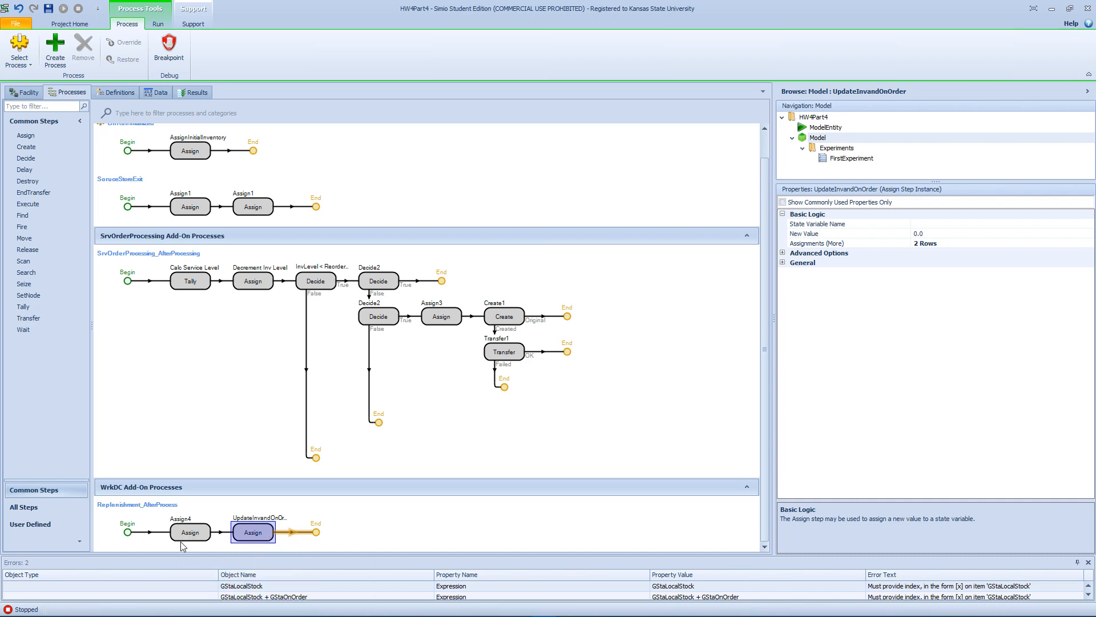
key("ctrl+z")
key("ctrl+z")
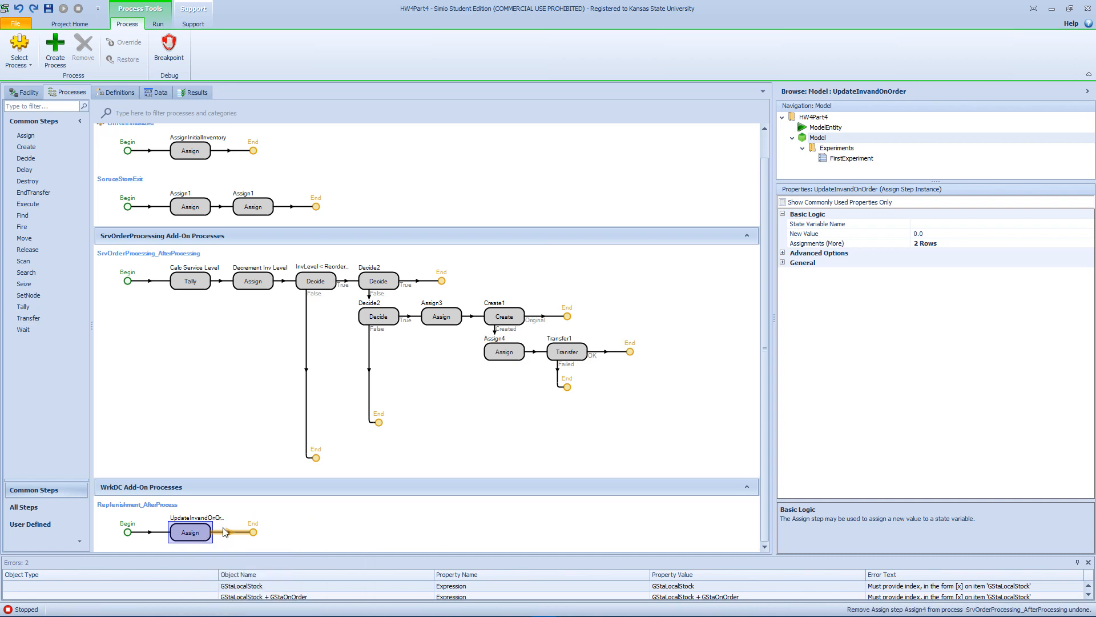
Try to pick another state variable for the second assignment of UpdateInvandOnOrder from the list of available variables, and close the assignments editor.
left_click(990, 244)
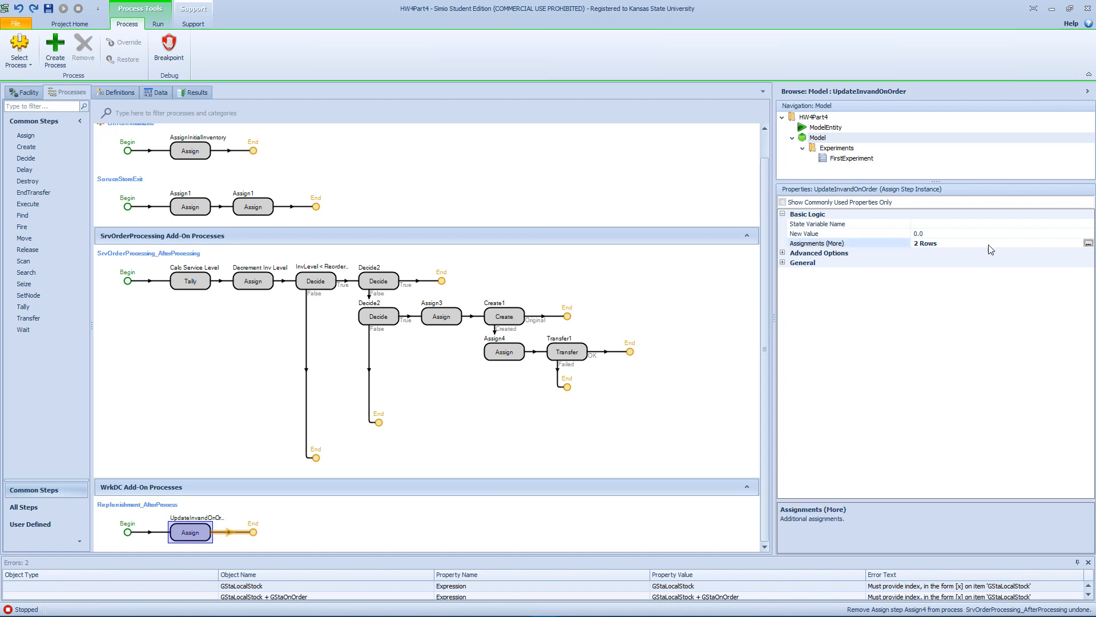
left_click(1089, 243)
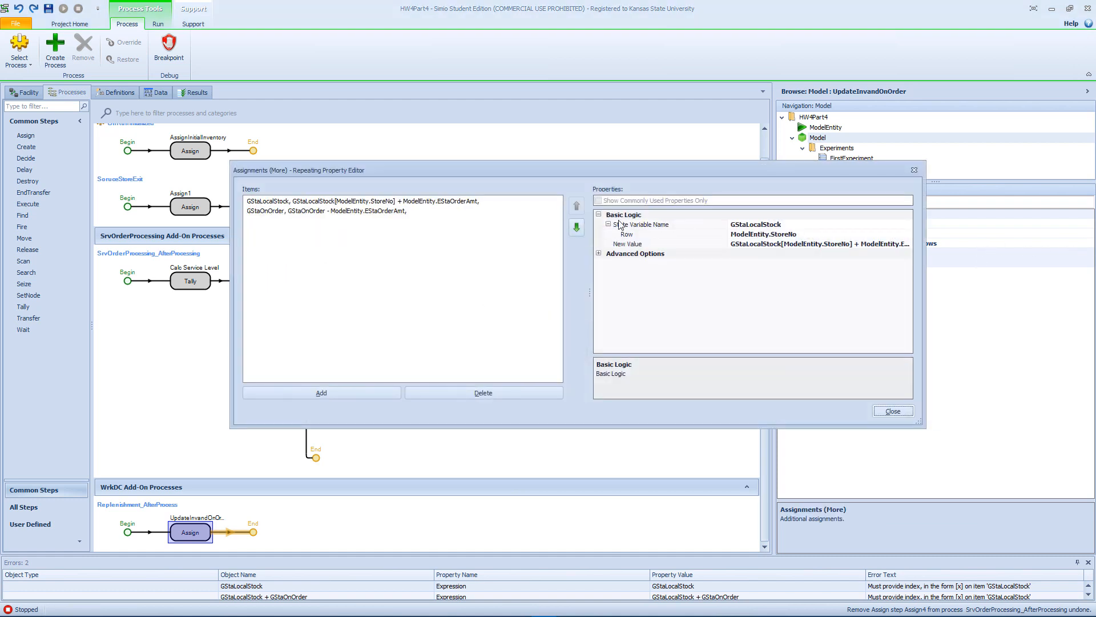
left_click(400, 211)
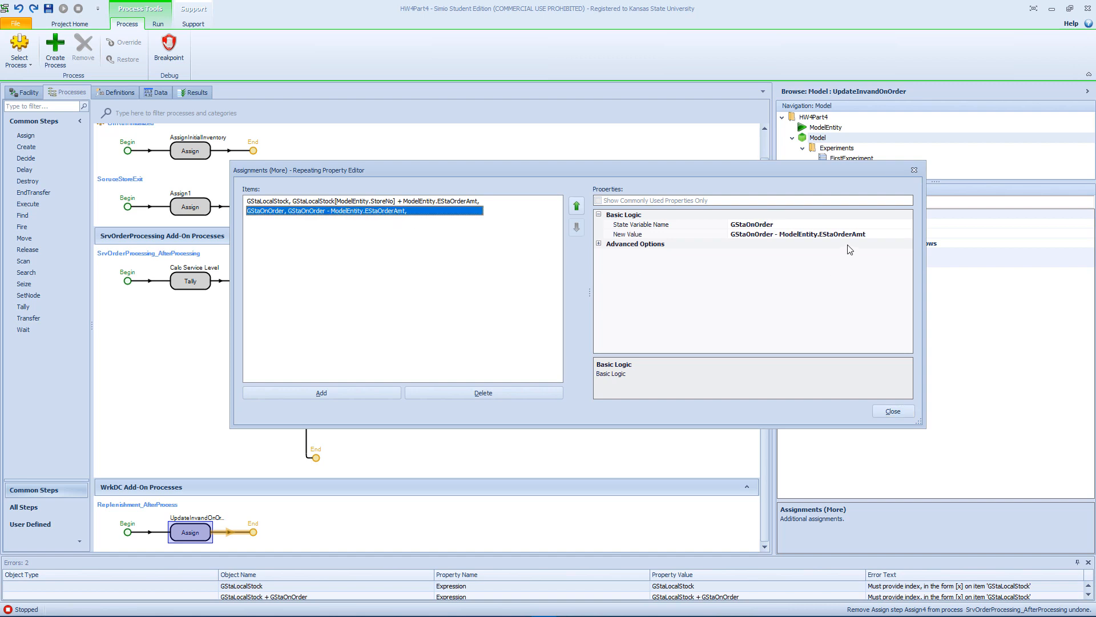
left_click(855, 226)
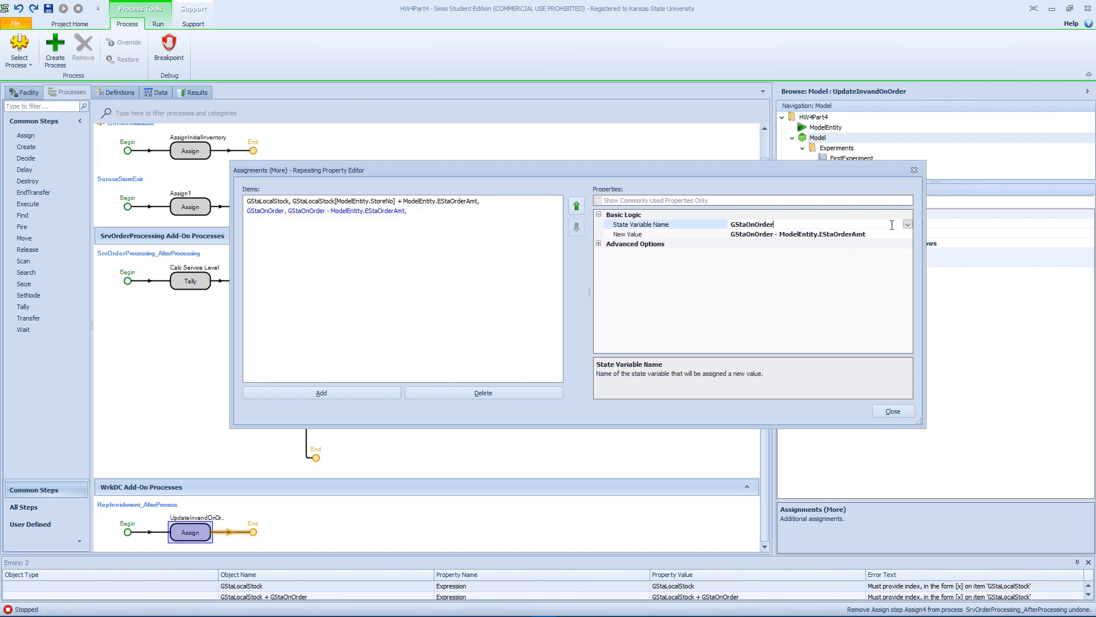
left_click(908, 225)
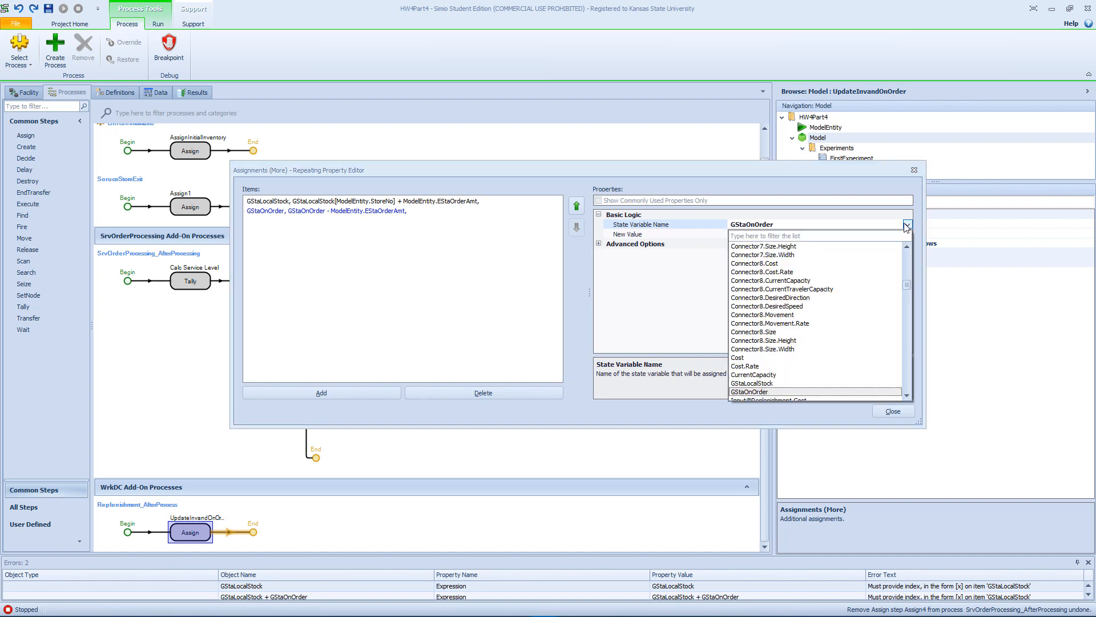
type("mo")
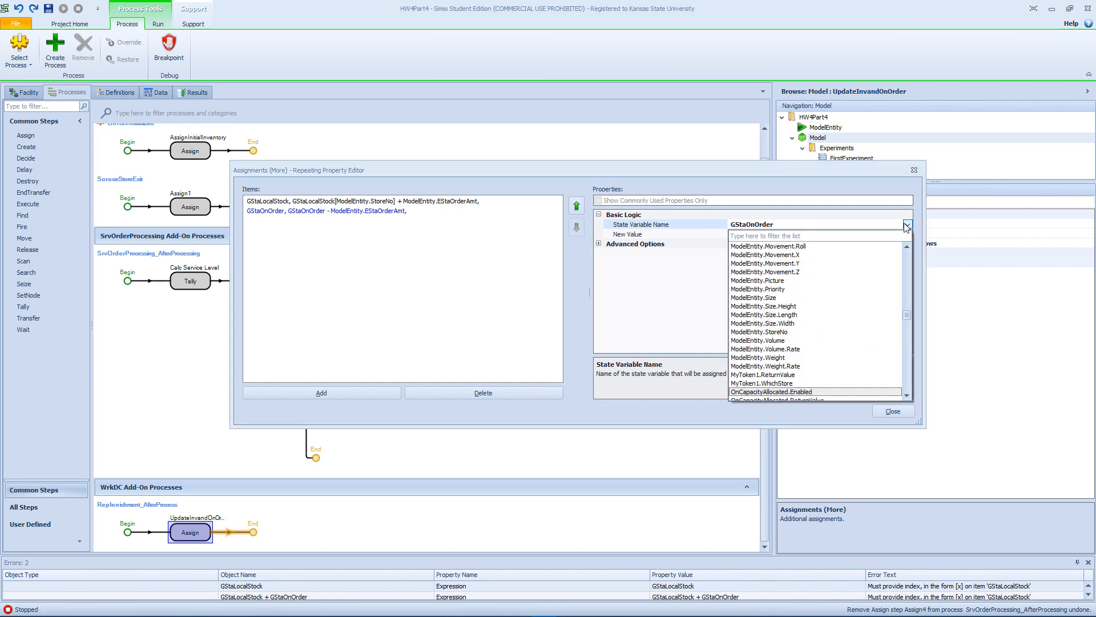
key("Down")
key("Down")
key("Down")
key("Up")
key("Up")
key("Up")
key("Up")
key("Up")
key("Up")
key("Up")
key("Up")
key("Up")
key("Up")
key("Up")
key("Up")
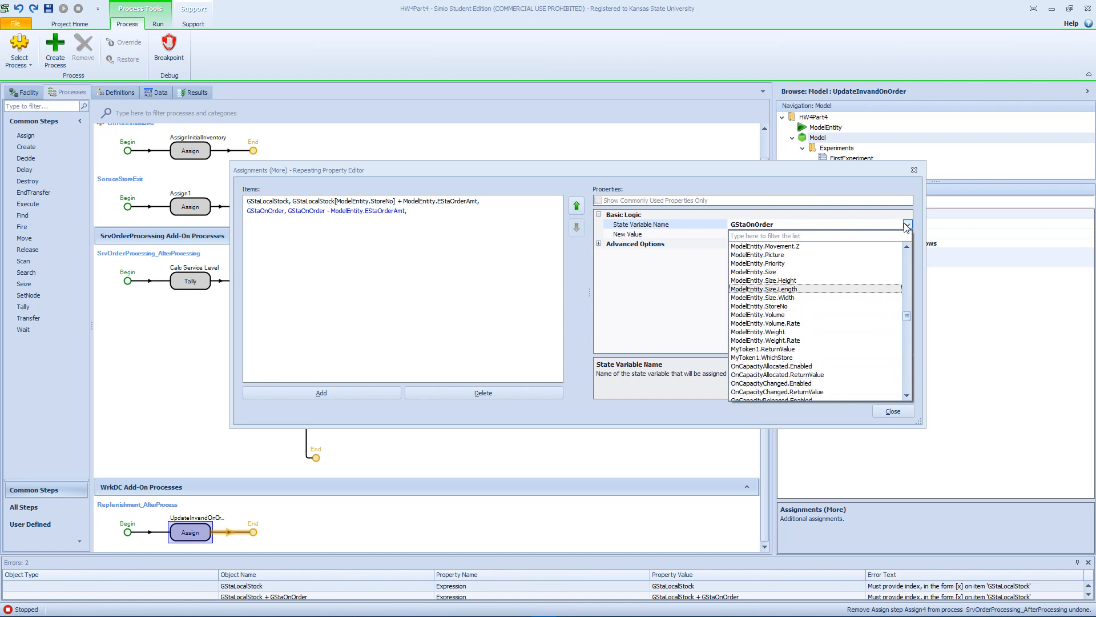
key("Up")
key("Up")
key("Up")
key("Up")
key("Up")
key("Up")
key("Up")
key("Up")
key("Up")
key("Up")
key("Up")
key("Up")
key("Up")
key("Up")
key("Up")
key("Down")
key("Down")
key("Down")
key("Down")
key("Down")
key("Down")
key("Down")
key("Down")
key("Down")
key("Down")
key("Down")
key("Down")
key("Down")
key("Down")
key("Down")
key("Down")
key("Down")
key("Down")
key("Down")
key("Down")
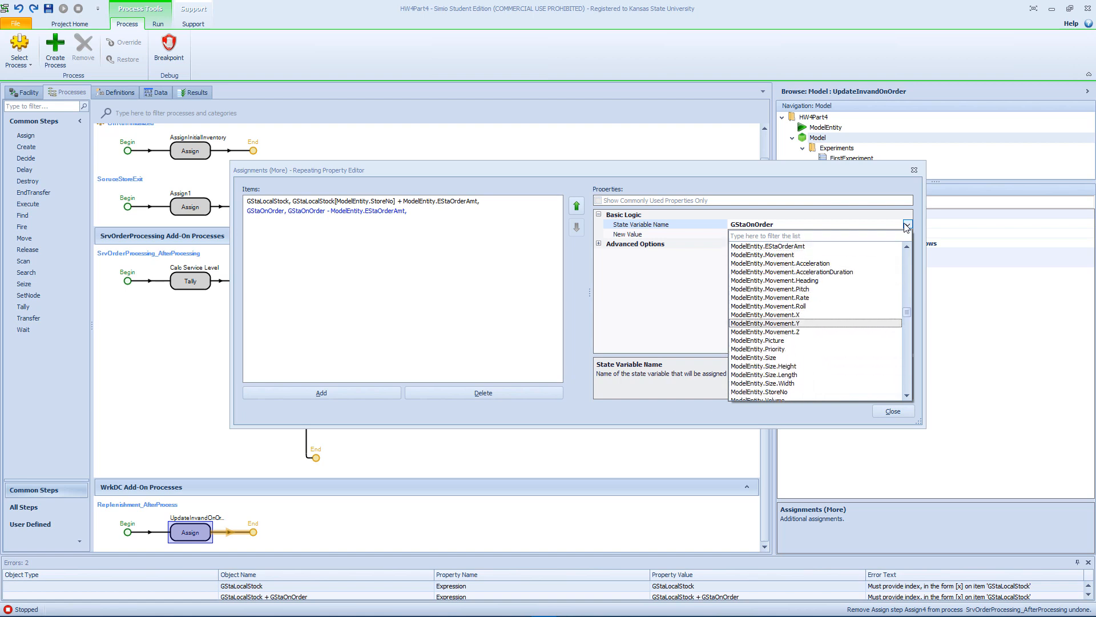
key("Down")
key("Down")
key("Down")
key("Down")
key("Down")
key("Down")
key("Down")
key("Down")
key("Down")
key("Down")
key("Down")
key("Down")
key("Down")
key("Down")
key("Down")
key("Down")
key("Down")
key("Down")
key("Down")
key("Down")
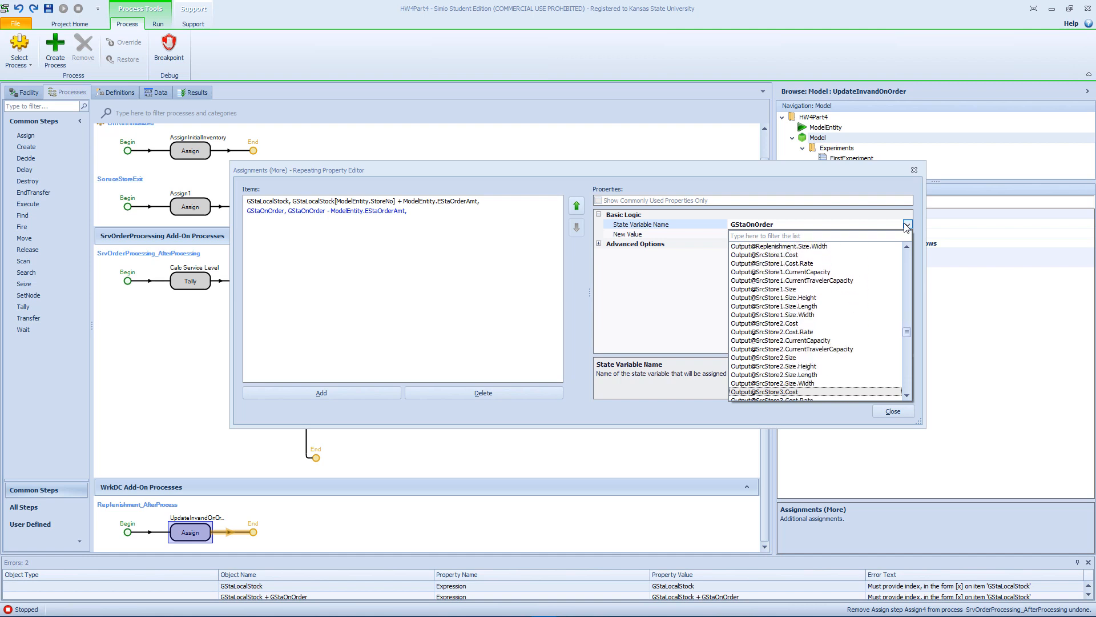
key("Down")
key("Down")
key("Down")
key("Down")
key("Down")
key("Down")
key("Down")
key("Down")
key("Down")
key("Down")
key("Down")
key("Down")
key("Down")
key("Down")
key("Down")
key("Down")
key("Down")
key("Down")
key("Down")
key("Down")
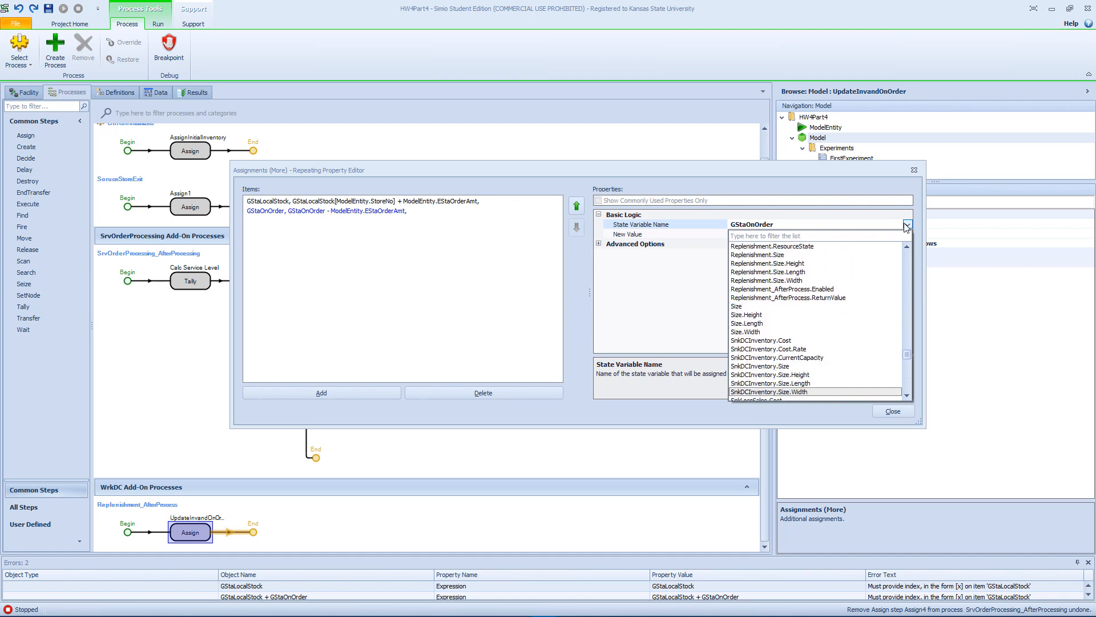
key("Down")
key("Down")
key("Down")
key("Down")
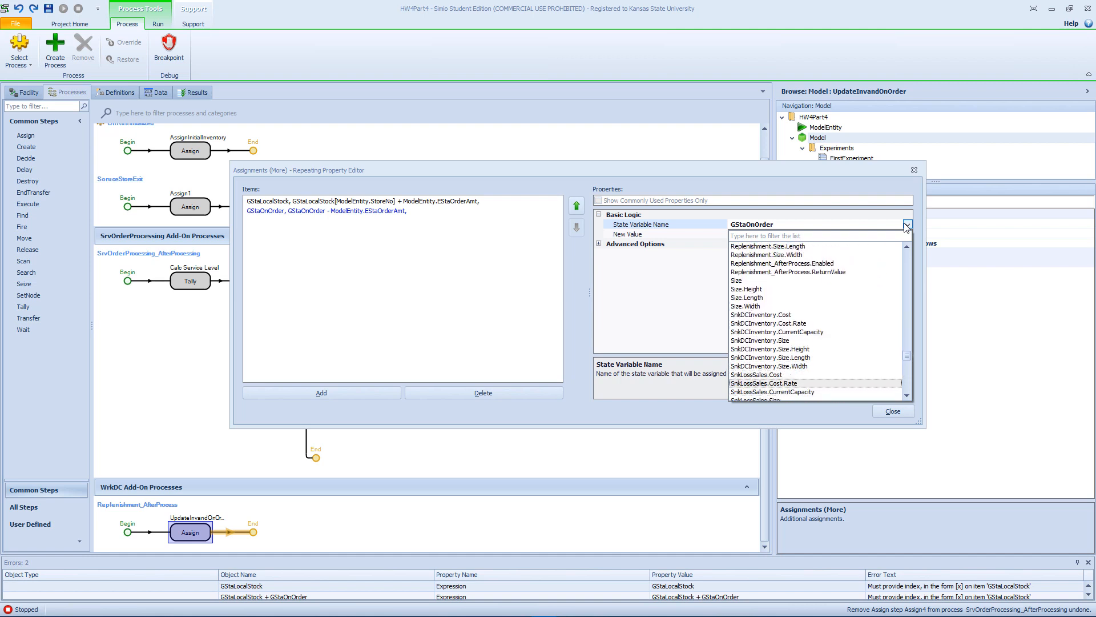
key("Down")
key("Down")
key("Down")
key("Down")
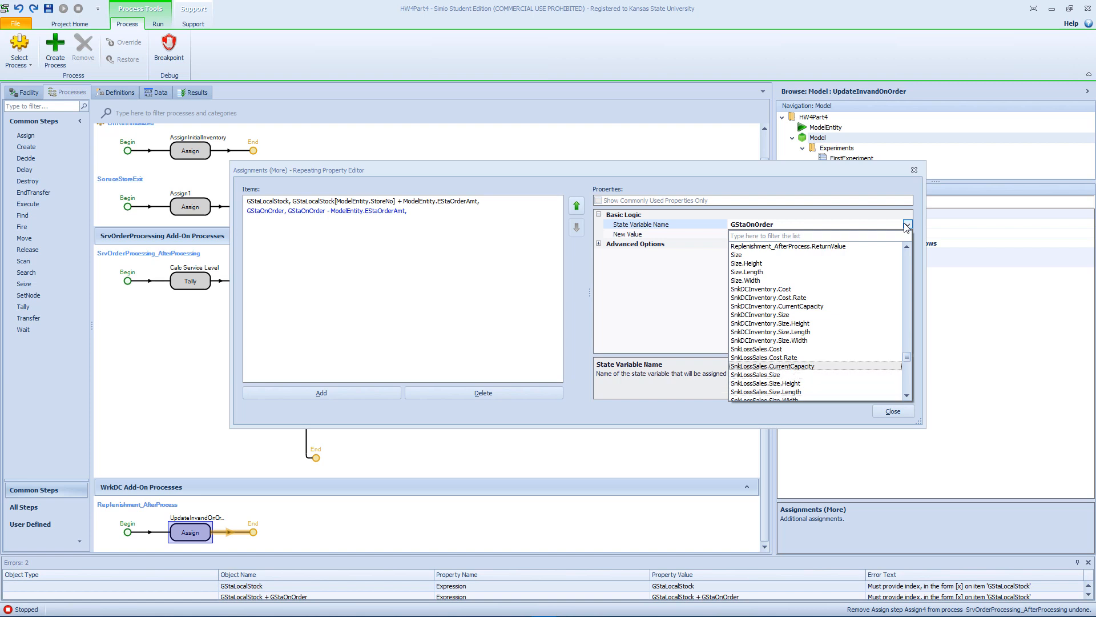
key("Down")
key("Down")
key("Down")
key("Down")
key("Down")
key("Down")
key("Down")
key("Down")
key("Down")
key("Down")
key("Down")
key("Down")
key("Down")
key("Down")
key("Down")
key("Down")
key("Down")
key("Down")
key("Down")
key("Down")
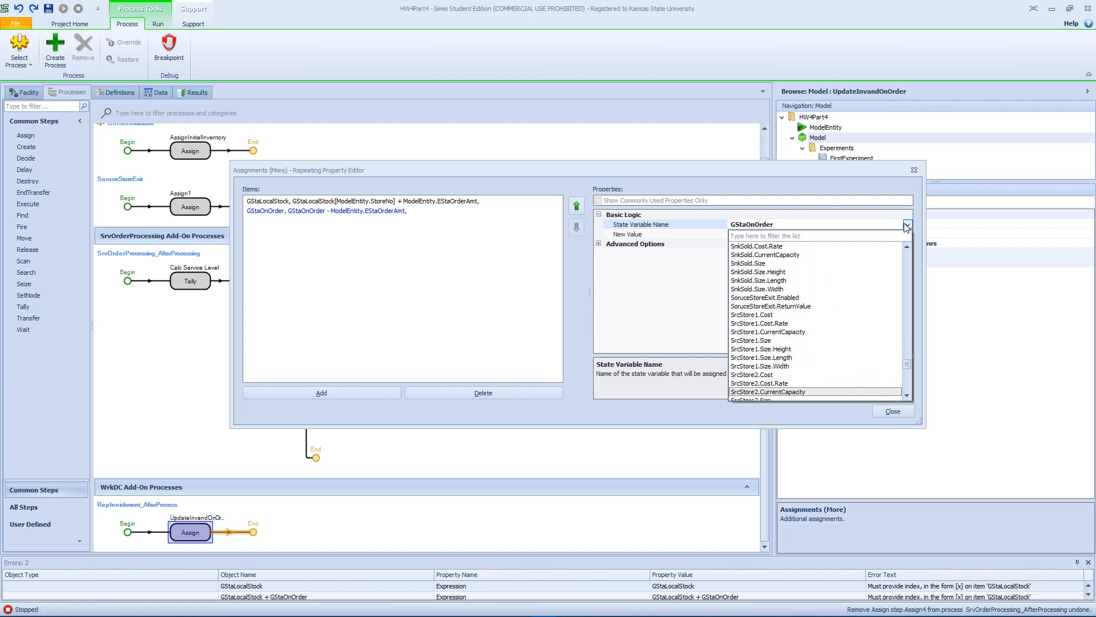
key("Down")
key("Down")
key("Down")
key("Down")
key("Down")
key("Down")
key("Down")
key("Down")
key("Down")
key("Down")
key("Down")
key("Down")
key("Down")
key("Down")
key("Down")
key("Down")
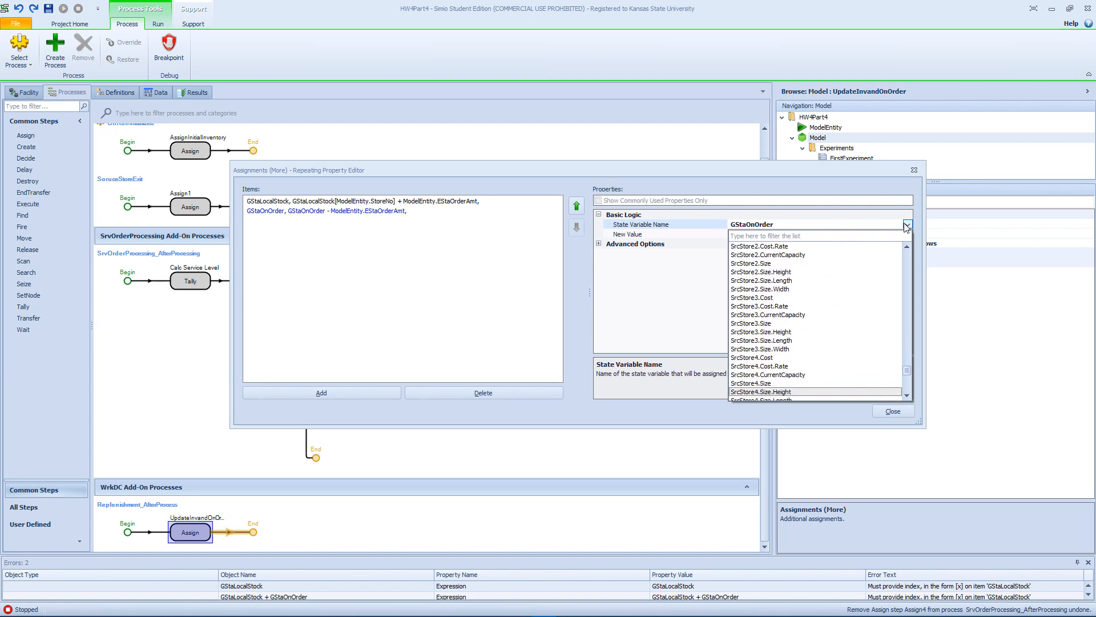
key("Down")
key("Down")
key("Down")
key("Down")
key("Down")
key("Down")
key("Down")
key("Down")
key("Down")
key("Down")
key("Down")
key("Down")
key("Down")
key("Down")
key("Down")
key("Down")
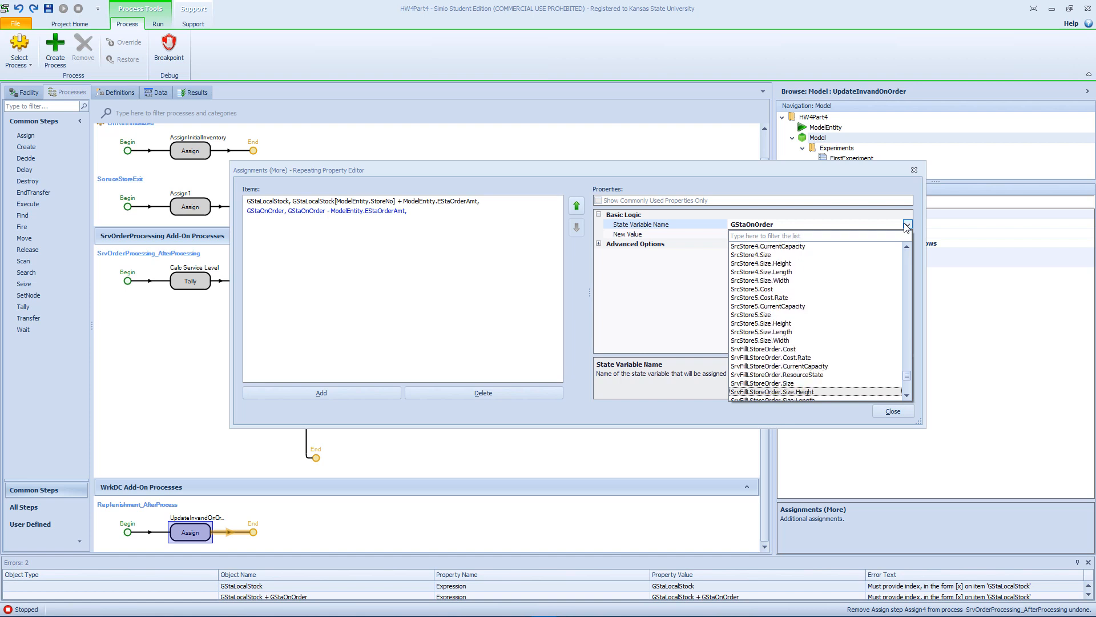
key("Down")
key("Down")
key("Down")
key("Down")
key("Down")
key("Up")
key("Up")
key("Up")
key("Up")
key("Up")
key("Up")
key("Up")
key("Up")
key("Up")
key("Up")
key("Up")
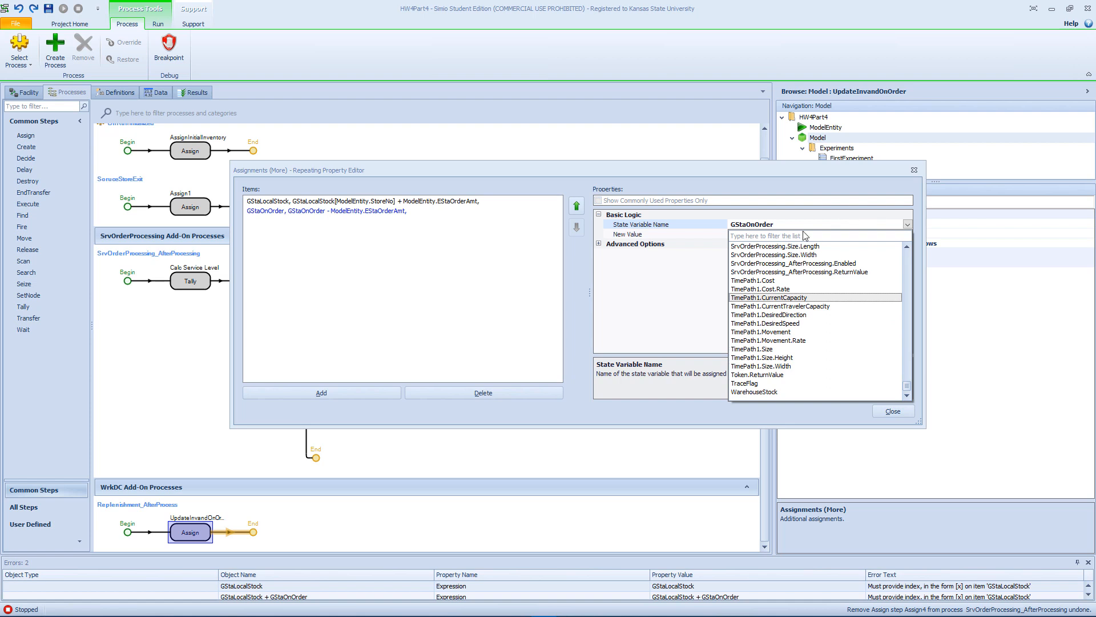
left_click(432, 255)
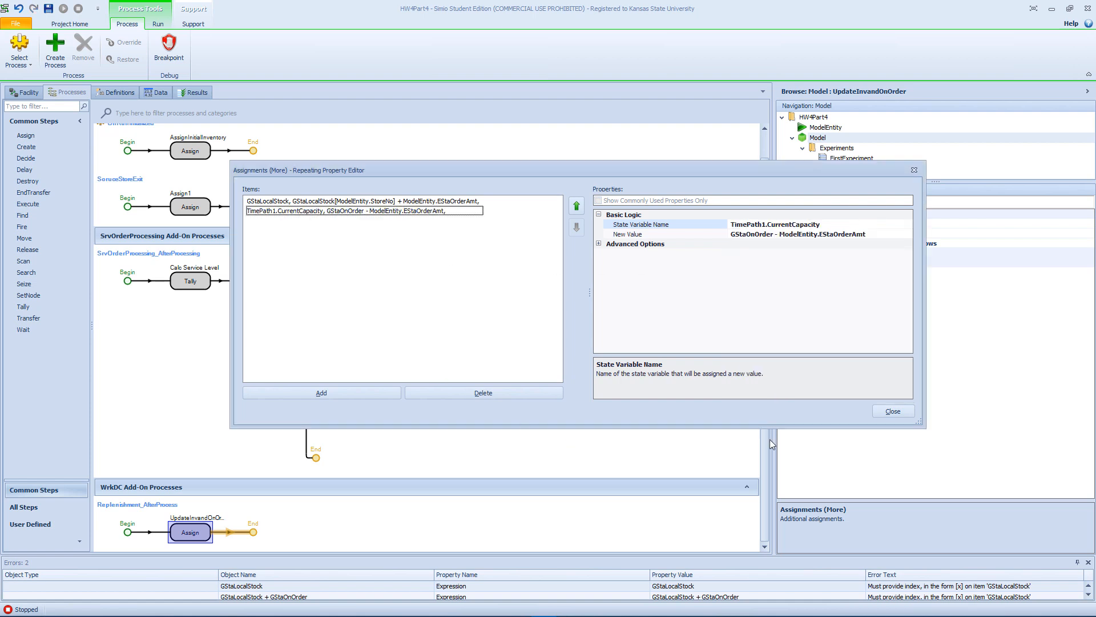
left_click(882, 411)
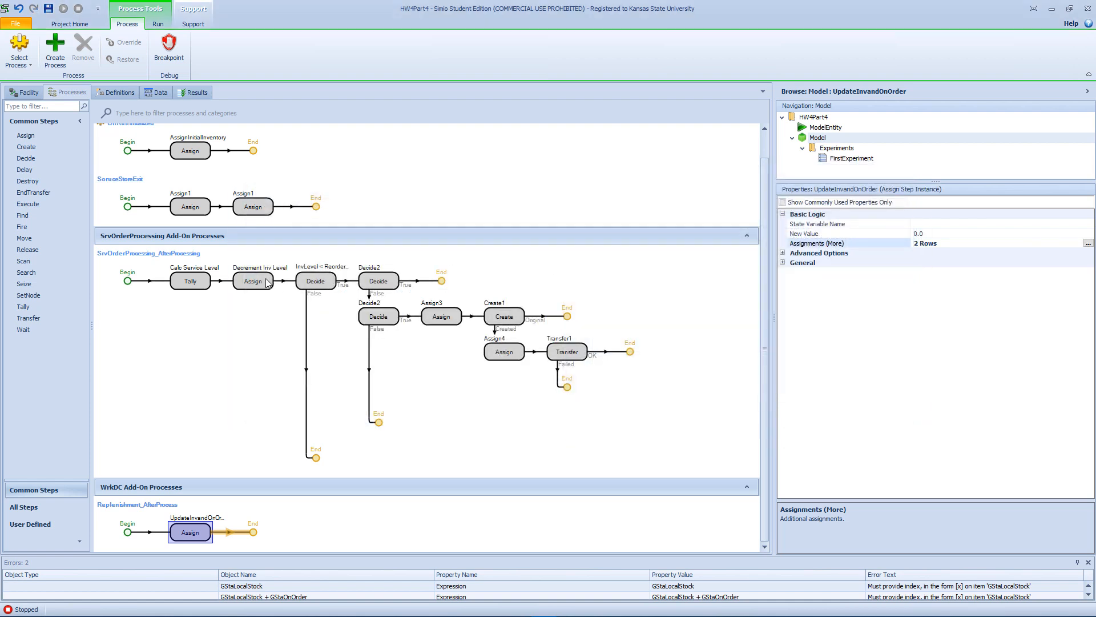
Copy the LocalReordered[ModelEntity.StoreNo] reference from the condition of the upper Decide2 step in SrvOrderProcessing_AfterProcessing.
left_click(305, 284)
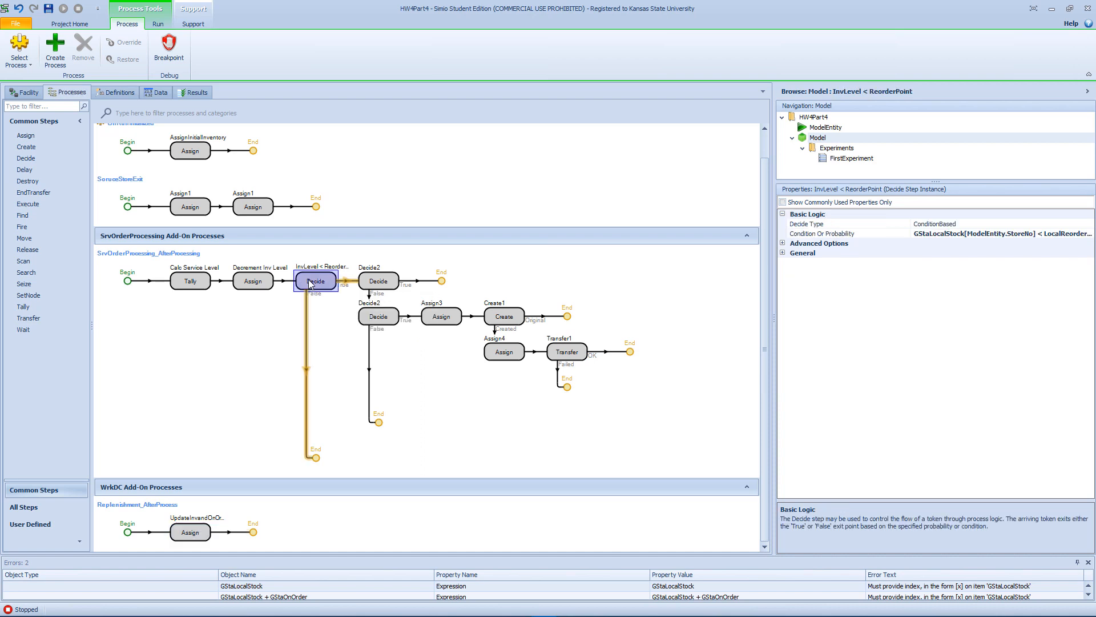
left_click(385, 287)
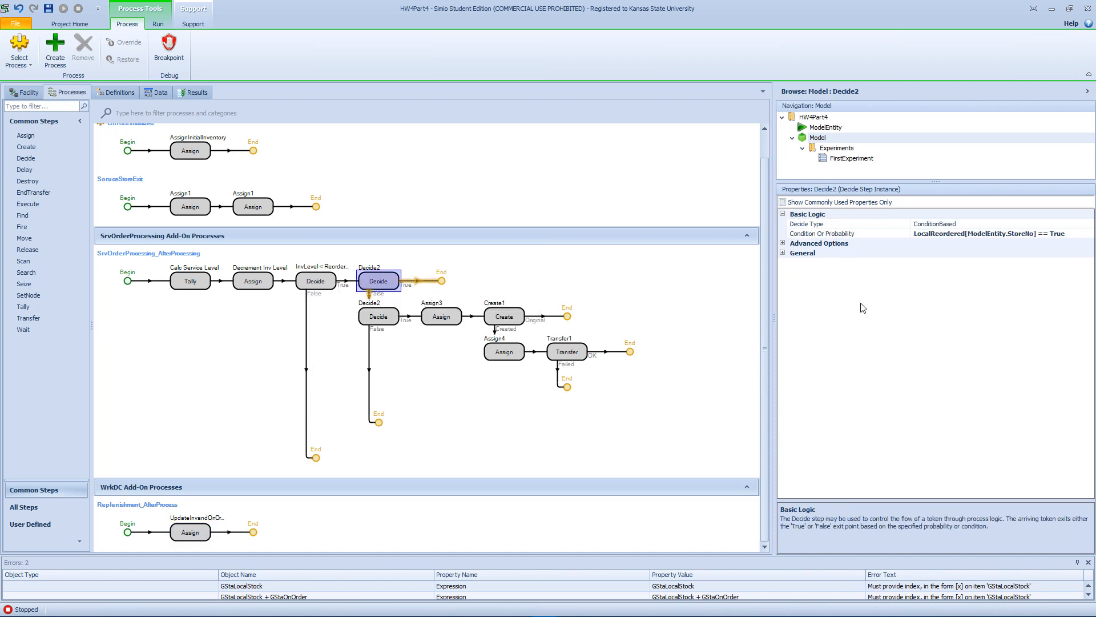
left_click(1037, 233)
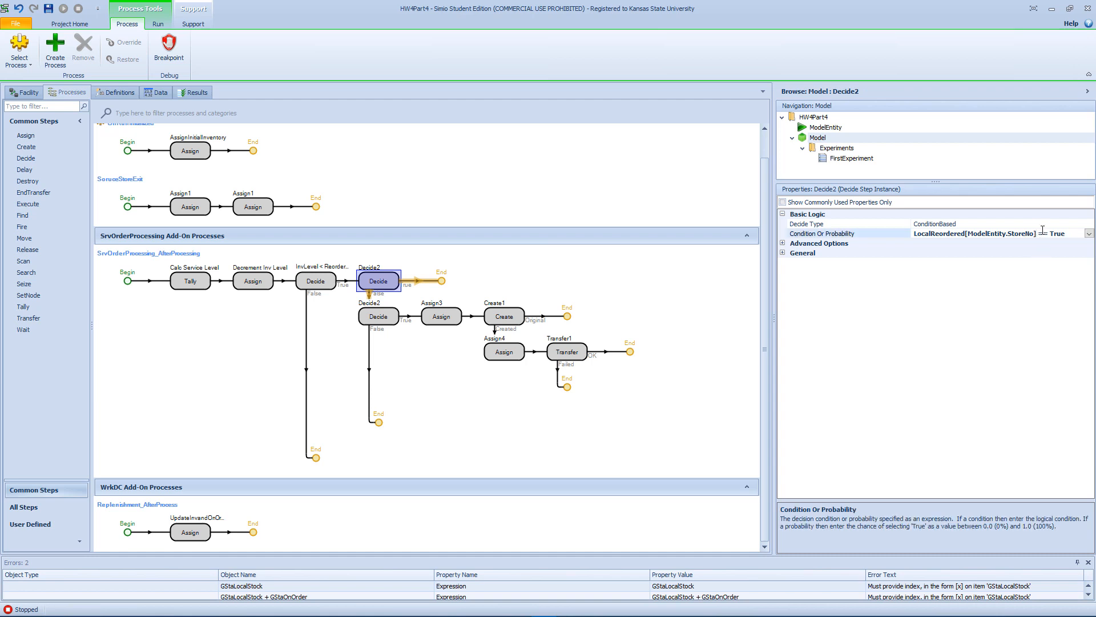
left_click_drag(1040, 233, 897, 238)
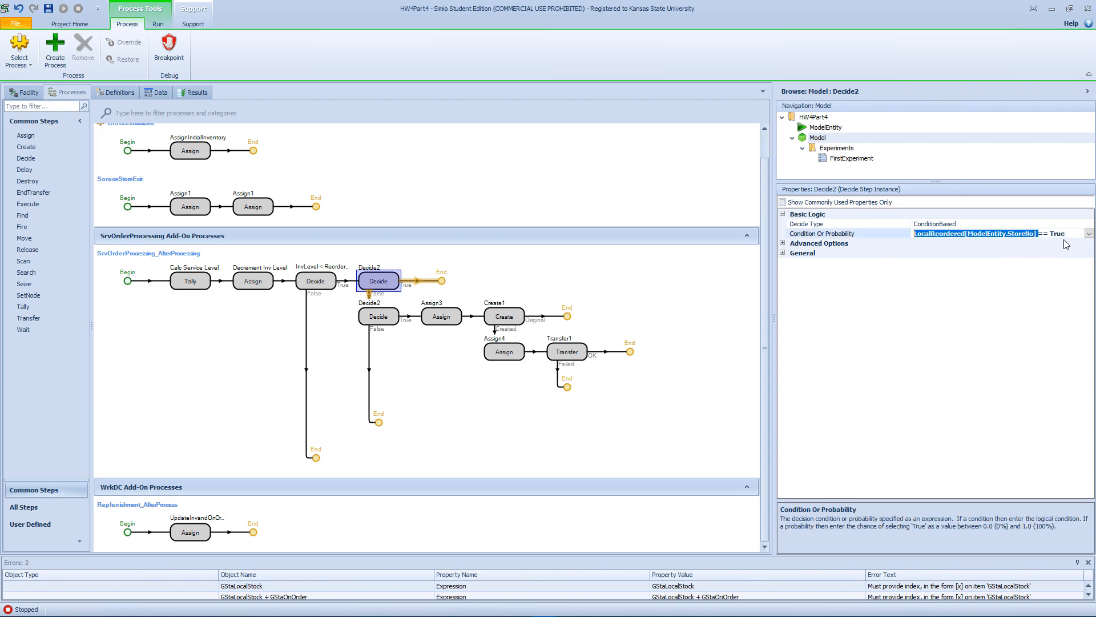
left_click_drag(1067, 234, 871, 235)
key("ctrl+c")
Set the second assignment of UpdateInvandOnOrder to the state variable LocalReordered with row ModelEntity.StoreNo.
left_click(204, 530)
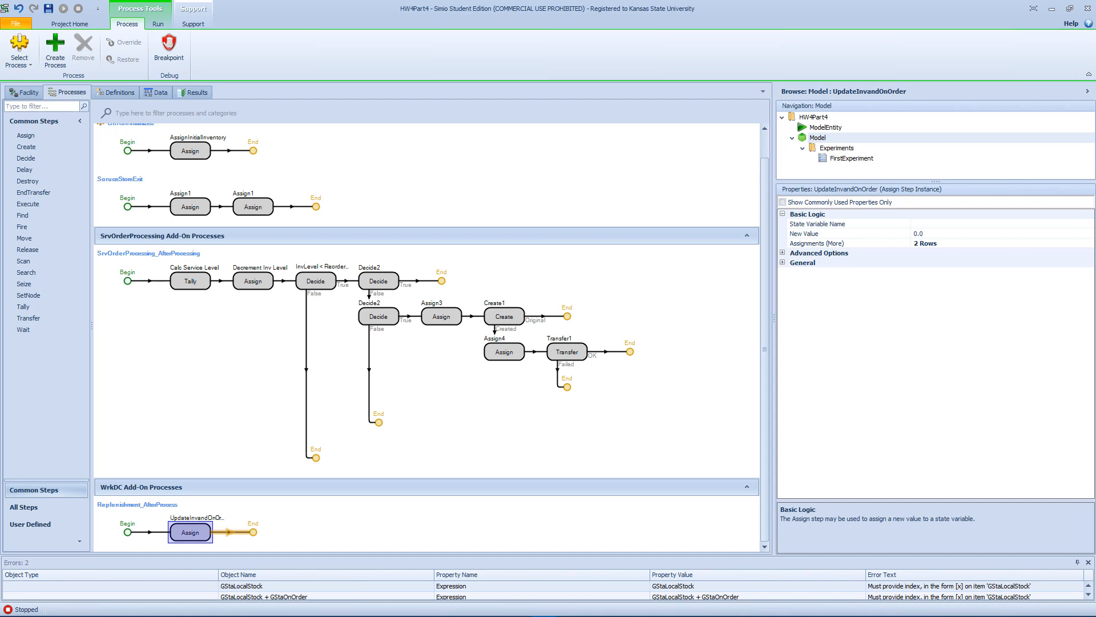
left_click(1050, 243)
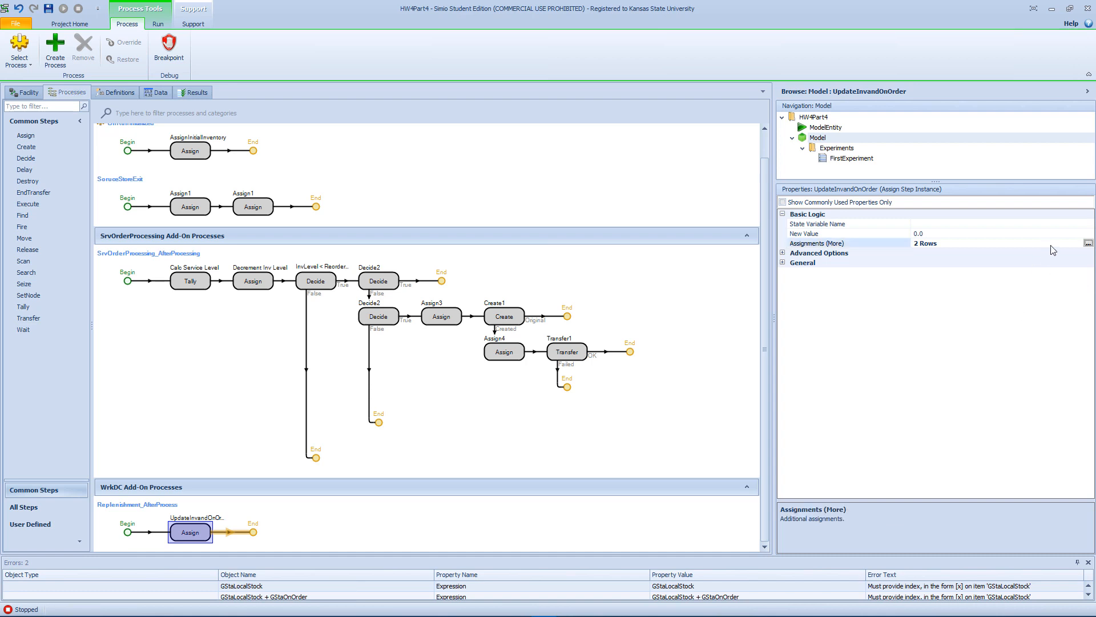
left_click(1088, 243)
left_click(344, 210)
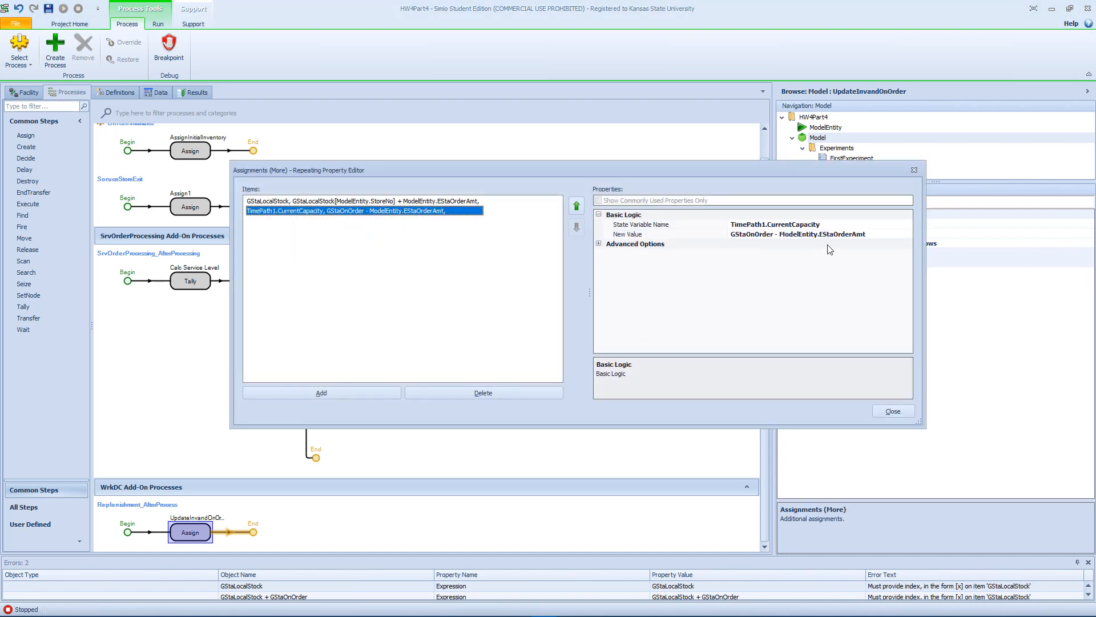
left_click(835, 224)
left_click_drag(835, 228, 689, 231)
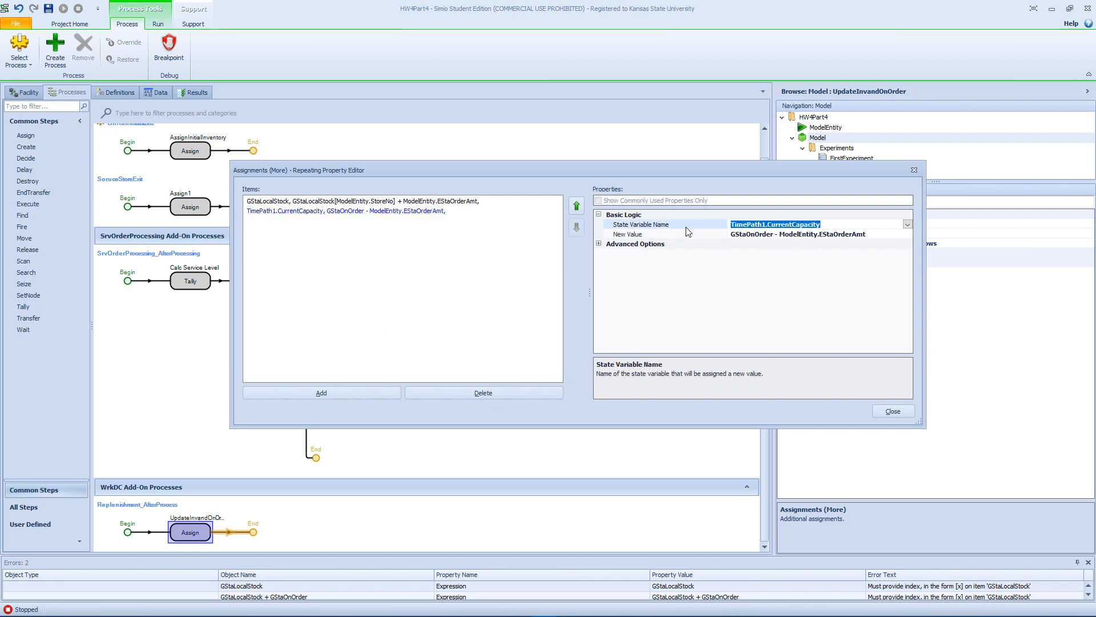
key("ctrl+v")
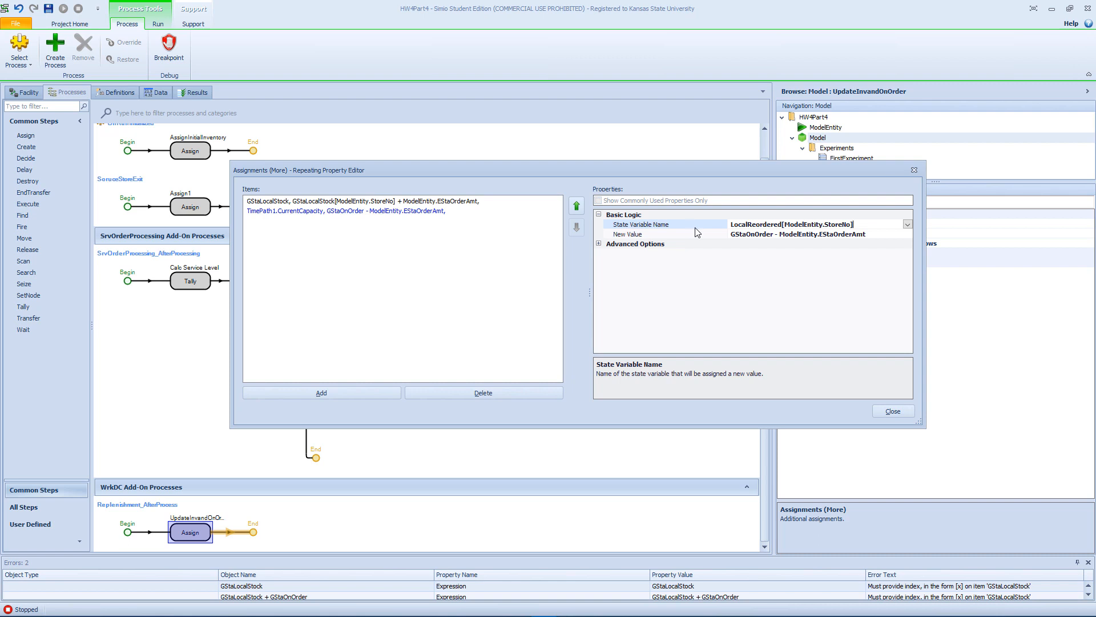
key("Tab")
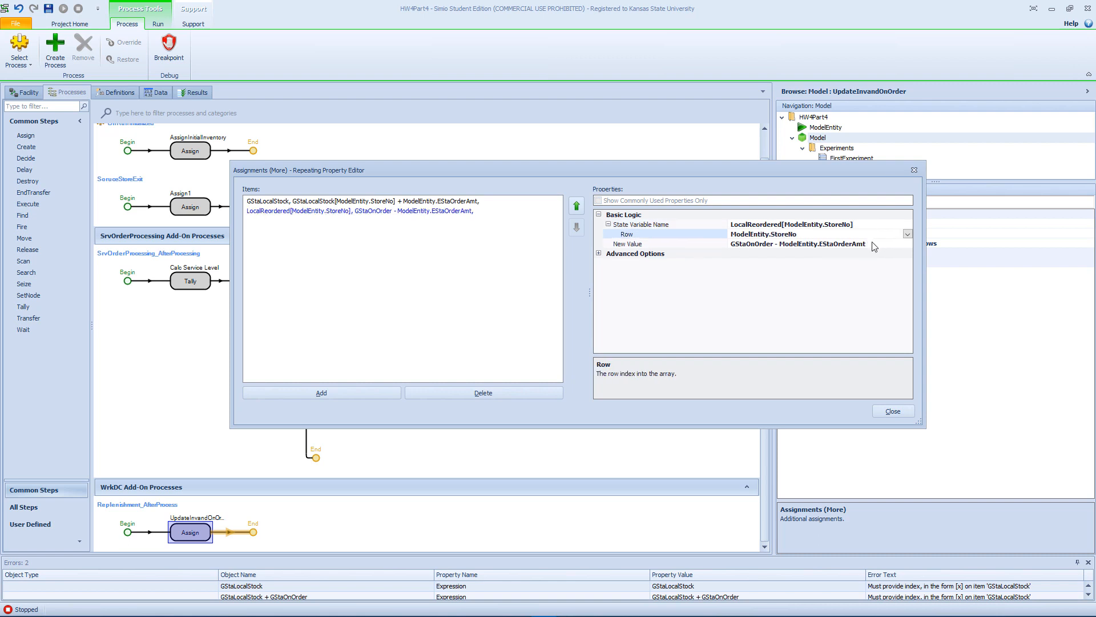
left_click_drag(861, 224, 787, 221)
key("BackSpace")
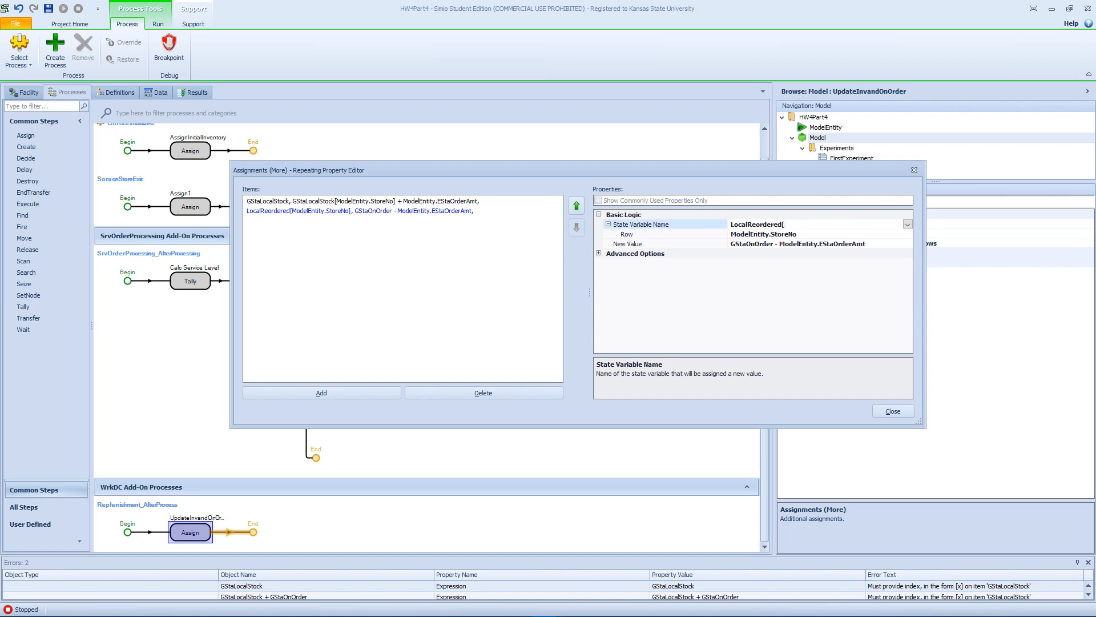
Set the LocalReordered assignment's new value to False and close the assignments editor.
left_click(871, 244)
left_click_drag(873, 244, 624, 242)
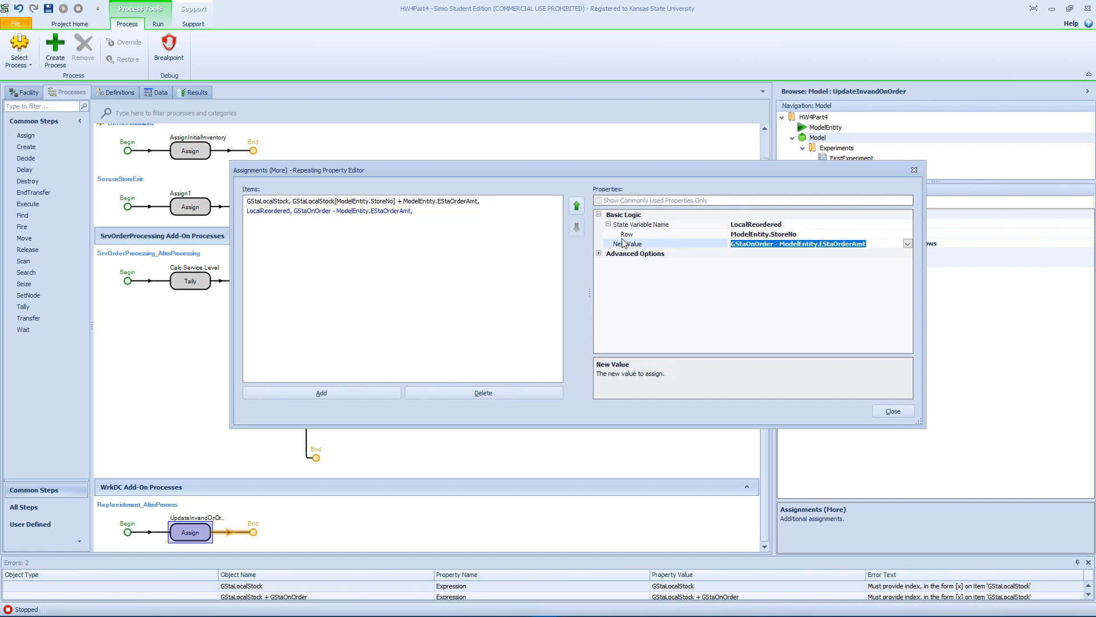
type("False")
key("Return")
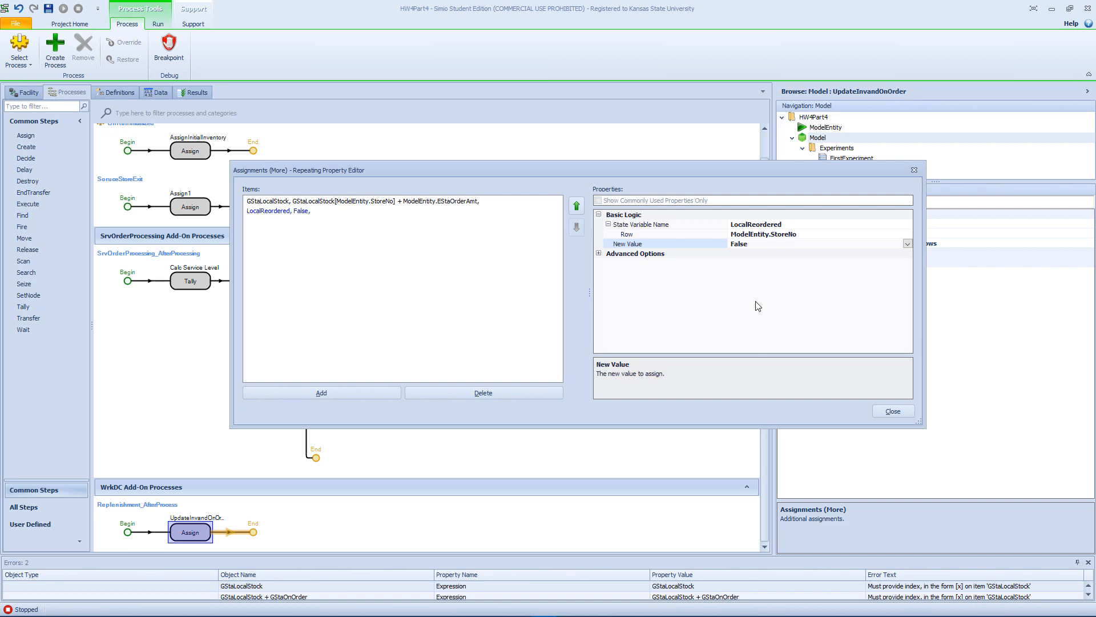
left_click(893, 412)
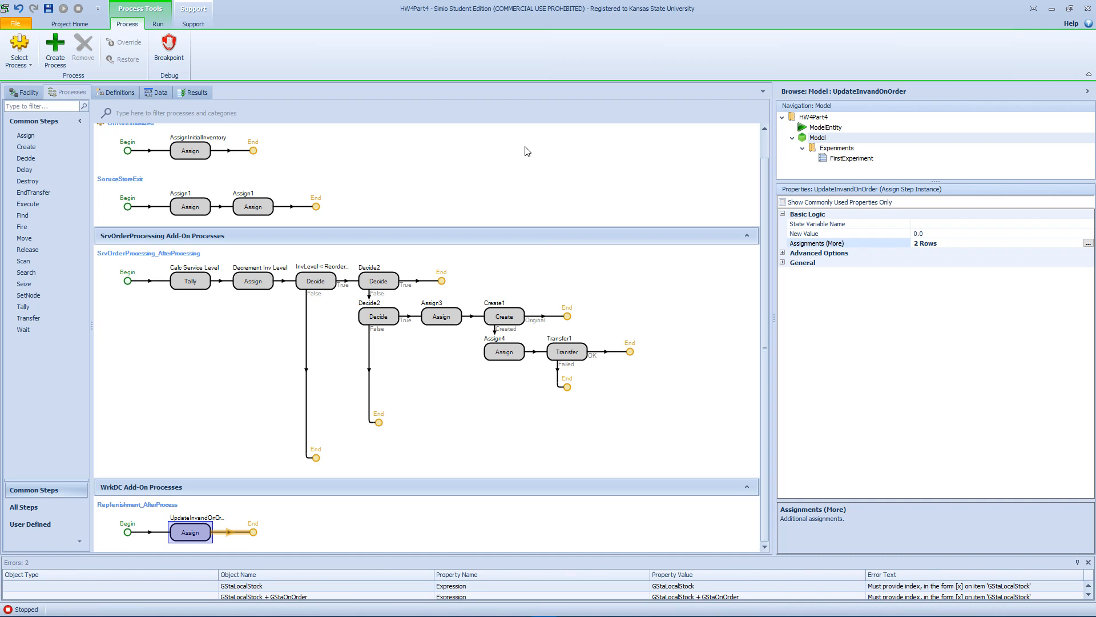
Add a Monitor element to the model's element definitions.
left_click(124, 92)
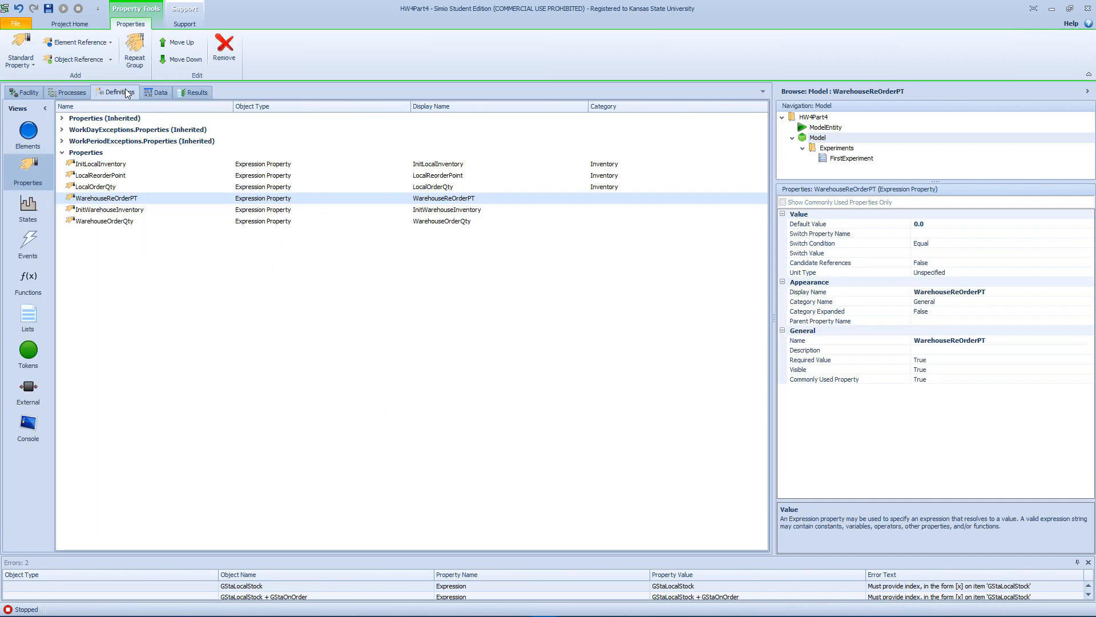
left_click(38, 149)
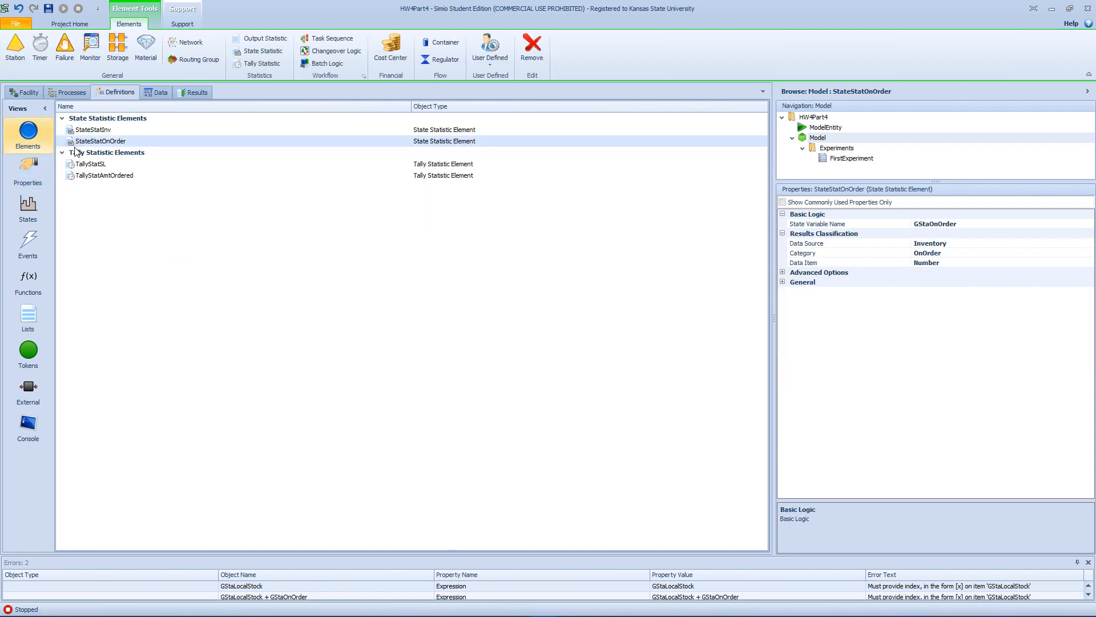
left_click(93, 60)
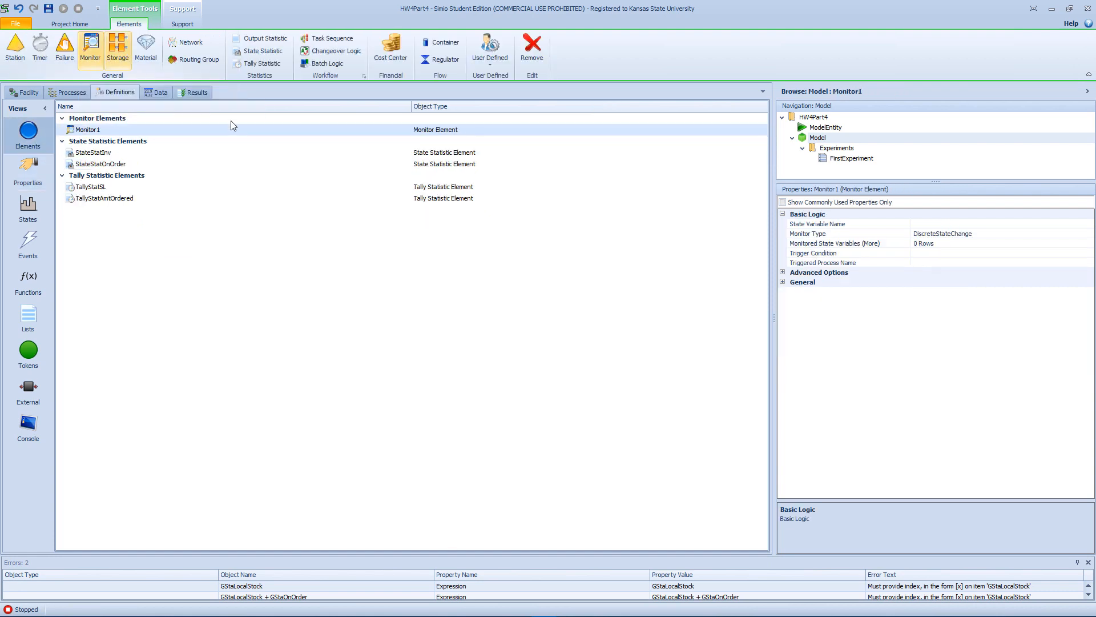
Rename the new Monitor element as MonitorWareHoseRepl.
left_click(121, 132)
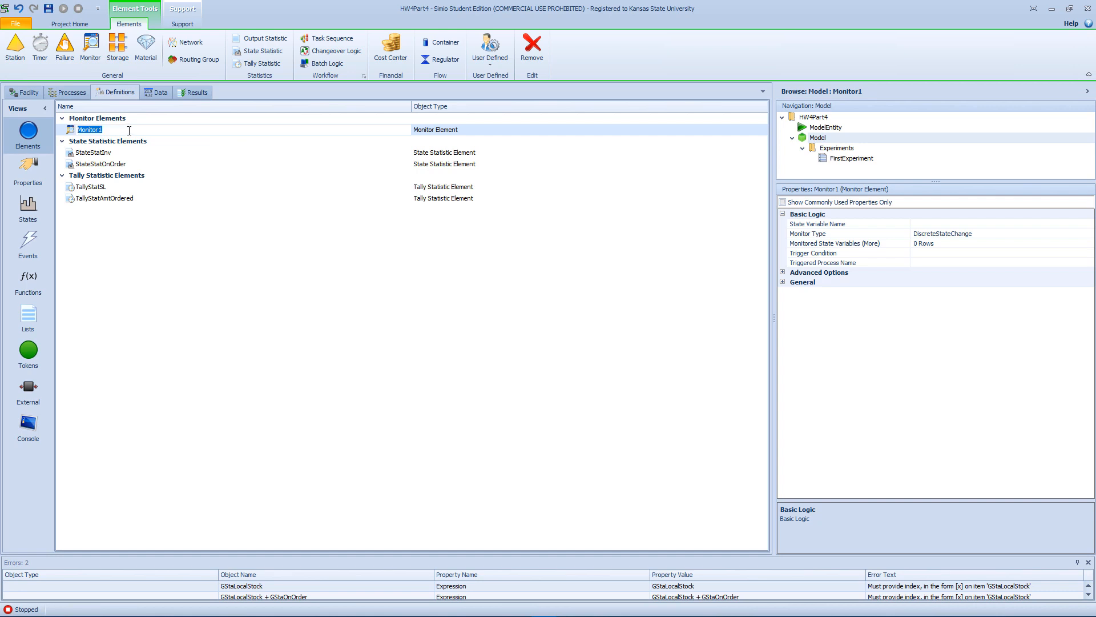
key("Return")
key("Return")
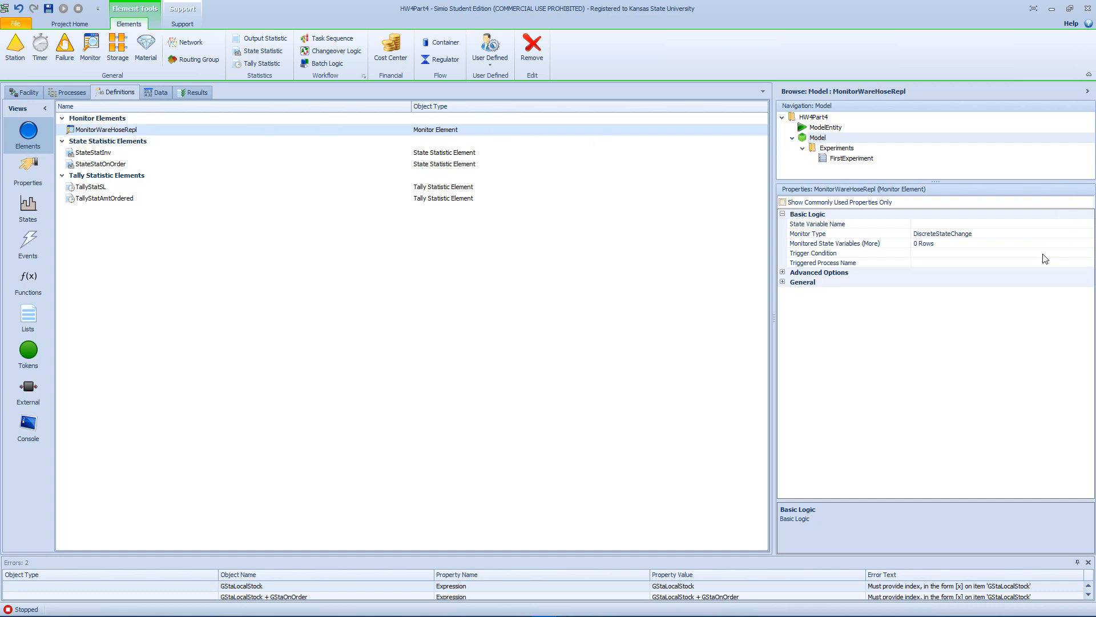
Set the state variable watched by MonitorWareHoseRepl to WarehouseStock.
left_click(997, 235)
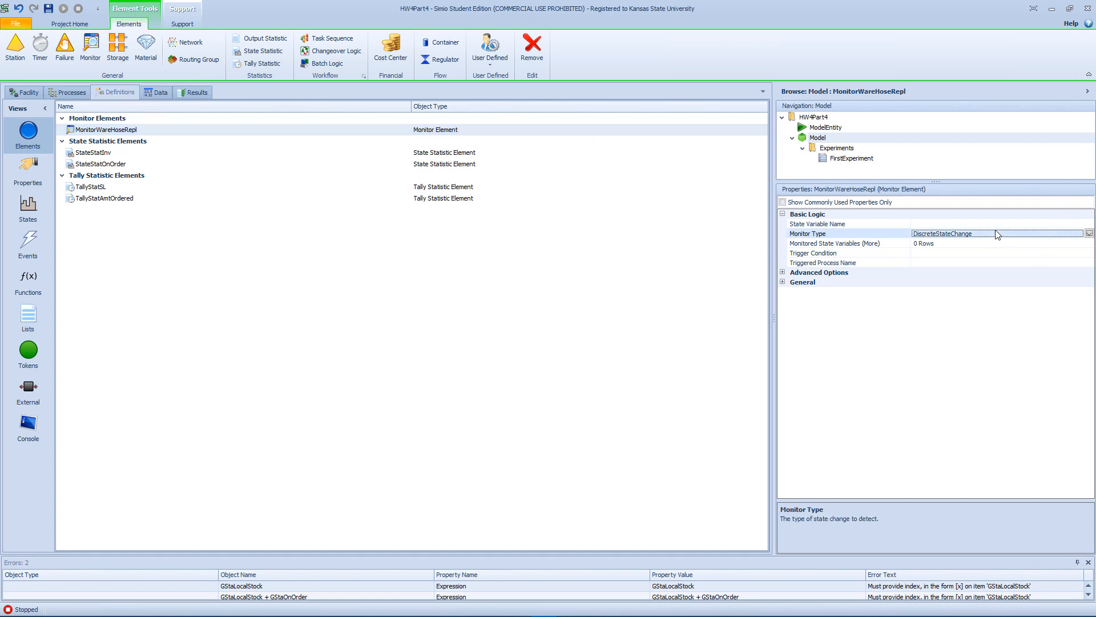
left_click(1011, 224)
left_click(1090, 224)
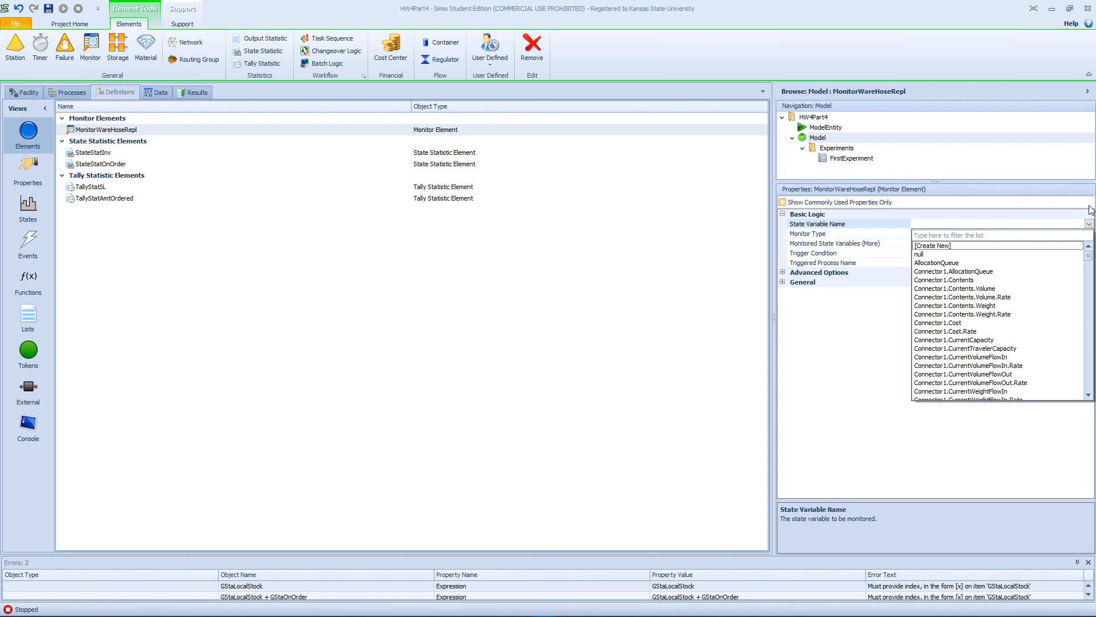
key("r")
key("Down")
key("Down")
key("Down")
key("Down")
key("Down")
key("Down")
key("Down")
key("Down")
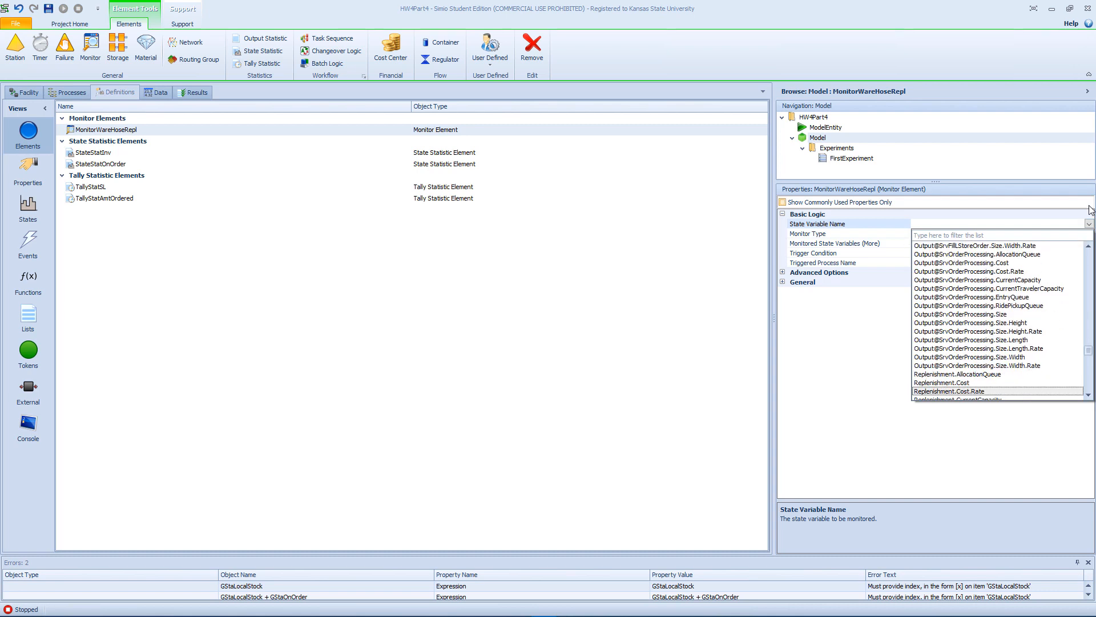
key("Down")
key("Down")
key("Down")
key("Down")
key("Down")
key("Down")
key("Down")
key("Down")
key("Down")
key("Down")
key("Down")
key("Down")
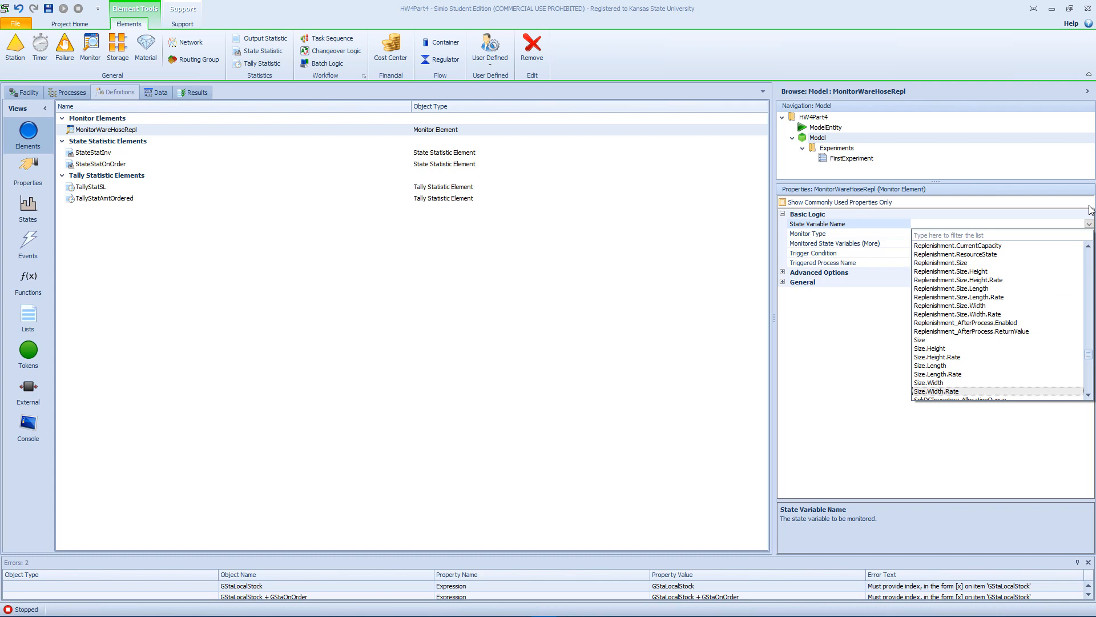
key("w")
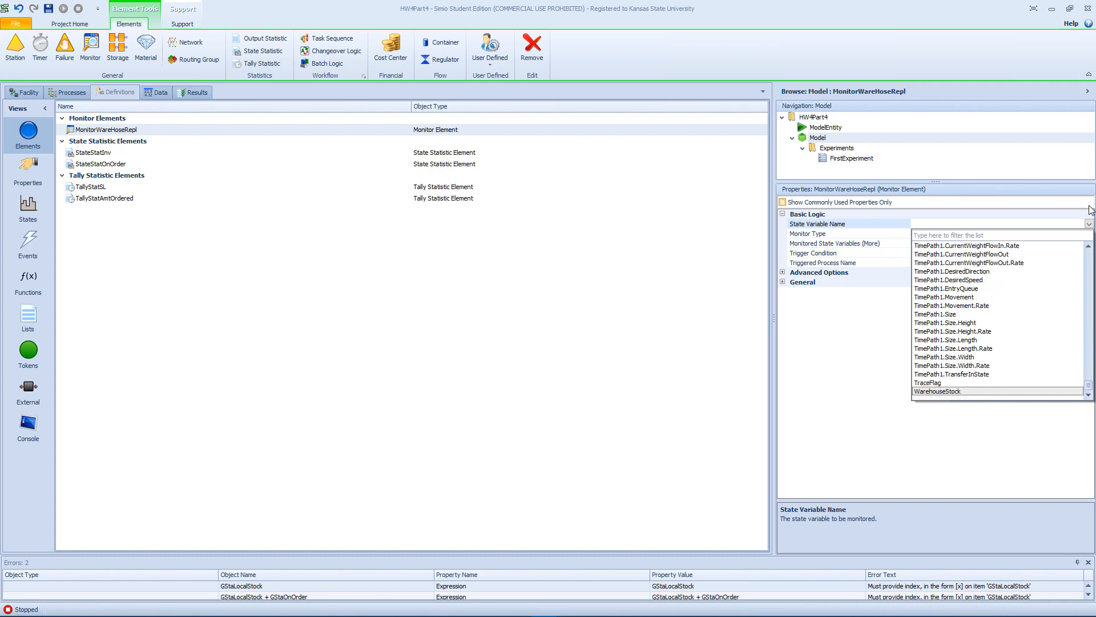
key("Return")
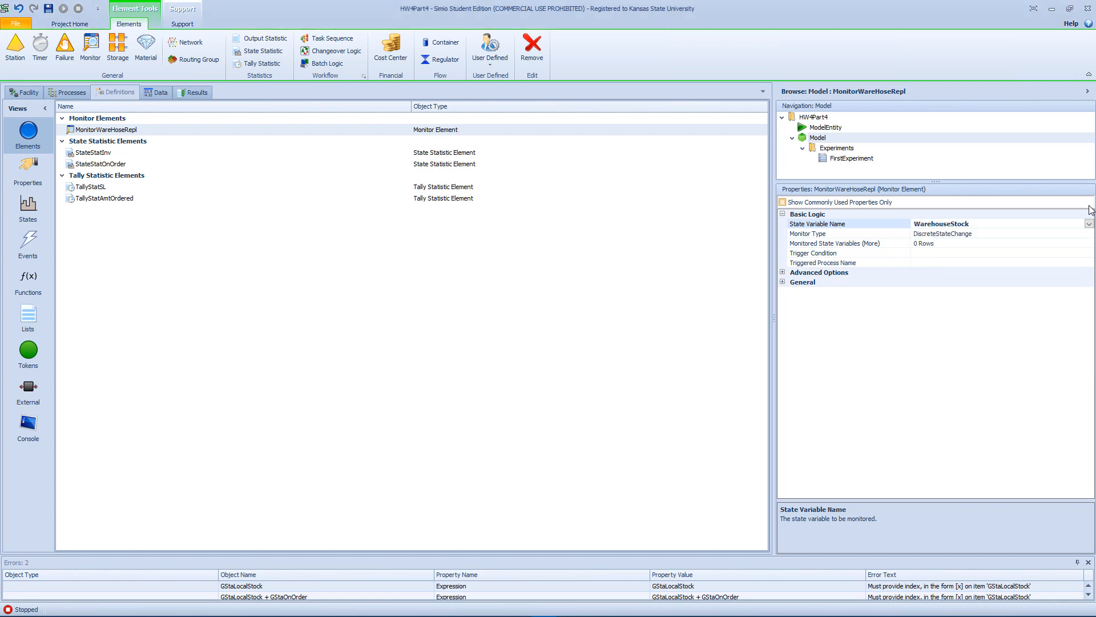
Set MonitorWareHoseRepl's monitor type to CrossingStateChange with a Negative crossing direction.
left_click(1015, 244)
left_click(1076, 234)
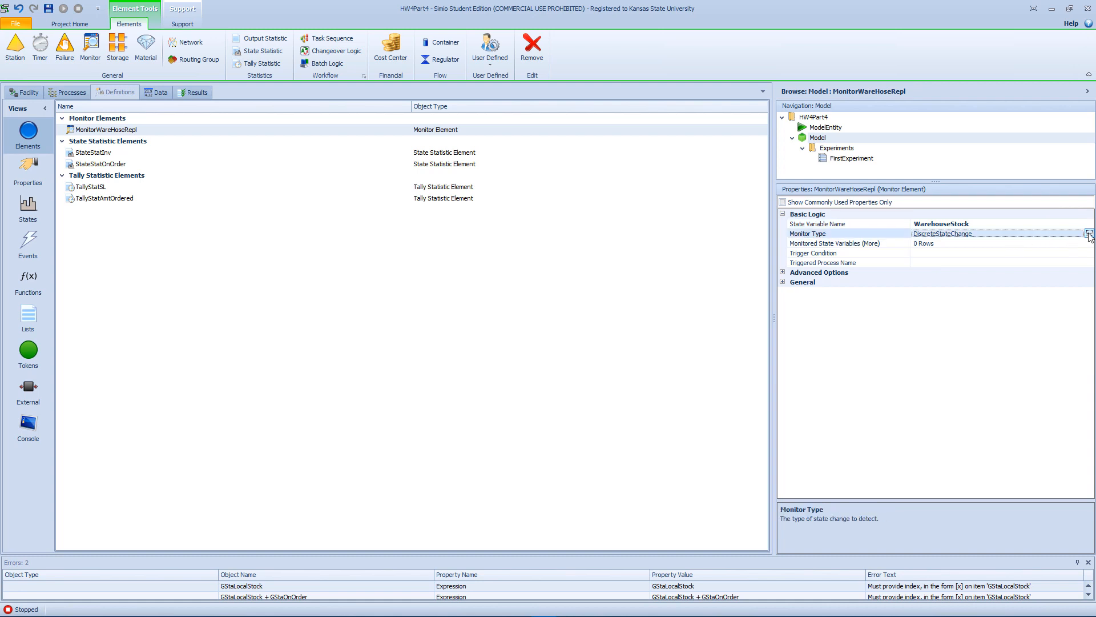
left_click(1089, 234)
left_click(949, 254)
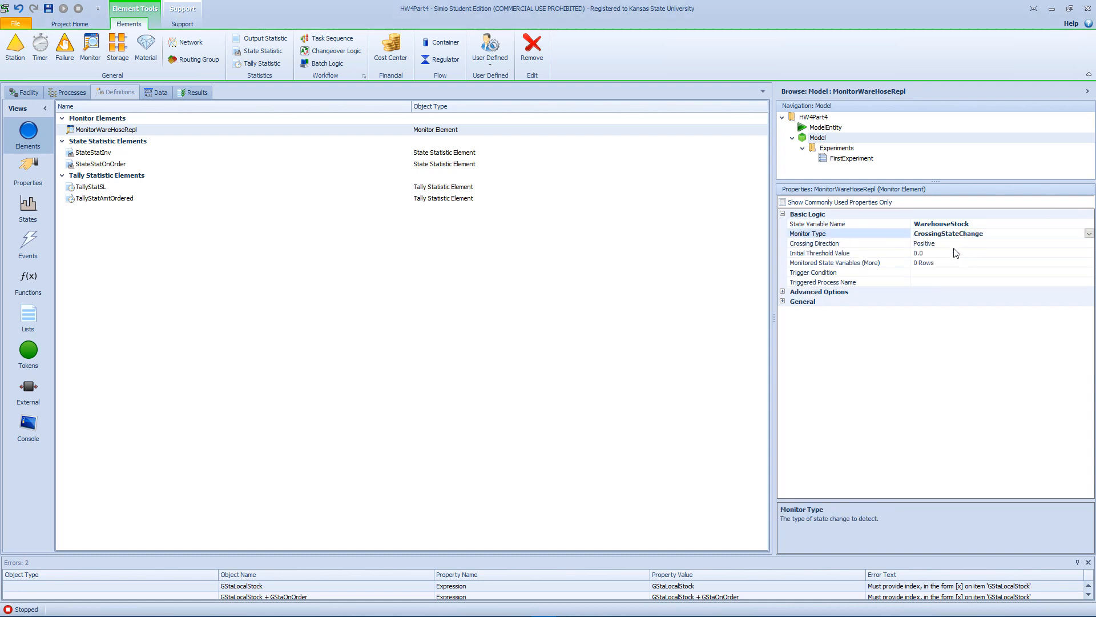
left_click(957, 245)
left_click(1089, 243)
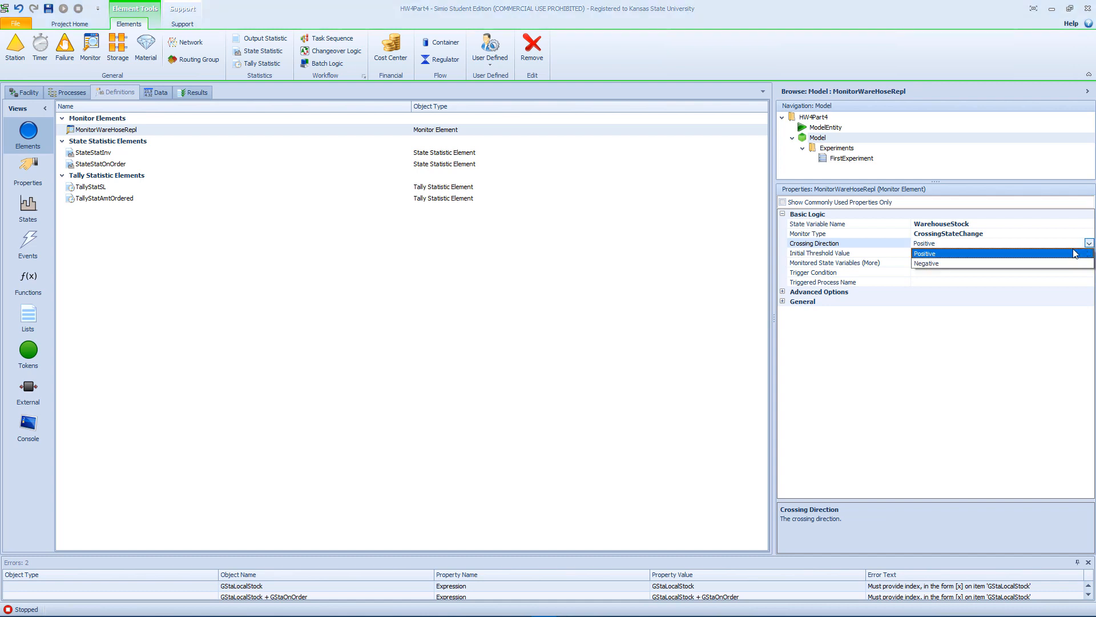
left_click(953, 265)
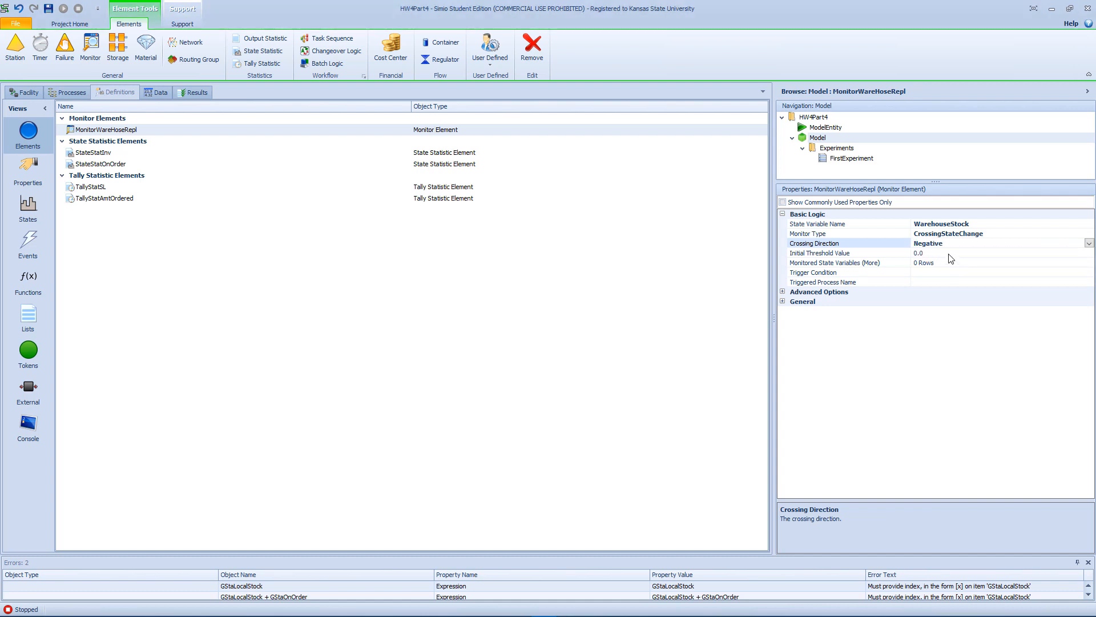
Set MonitorWareHoseRepl's initial threshold value to the WarehouseReOrderPT property.
left_click(951, 254)
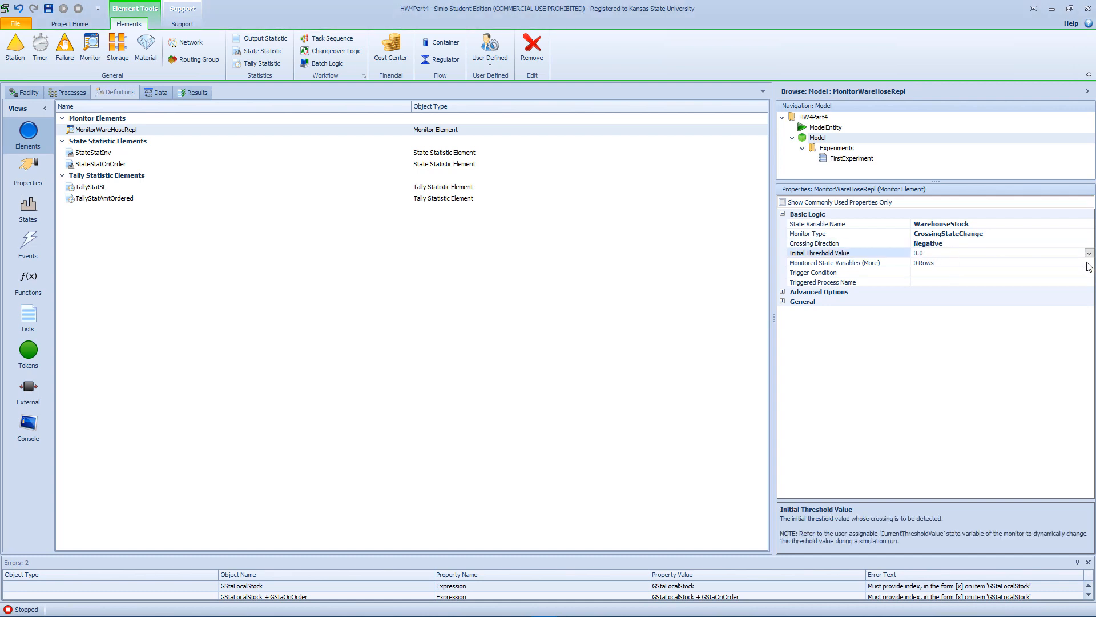
left_click(1088, 253)
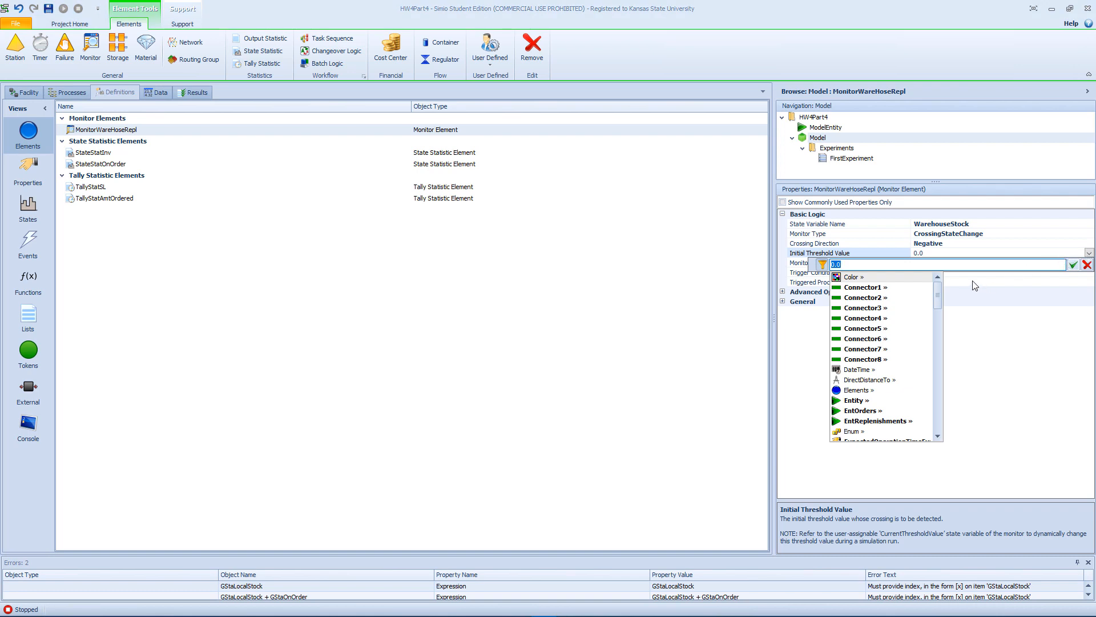
type("W")
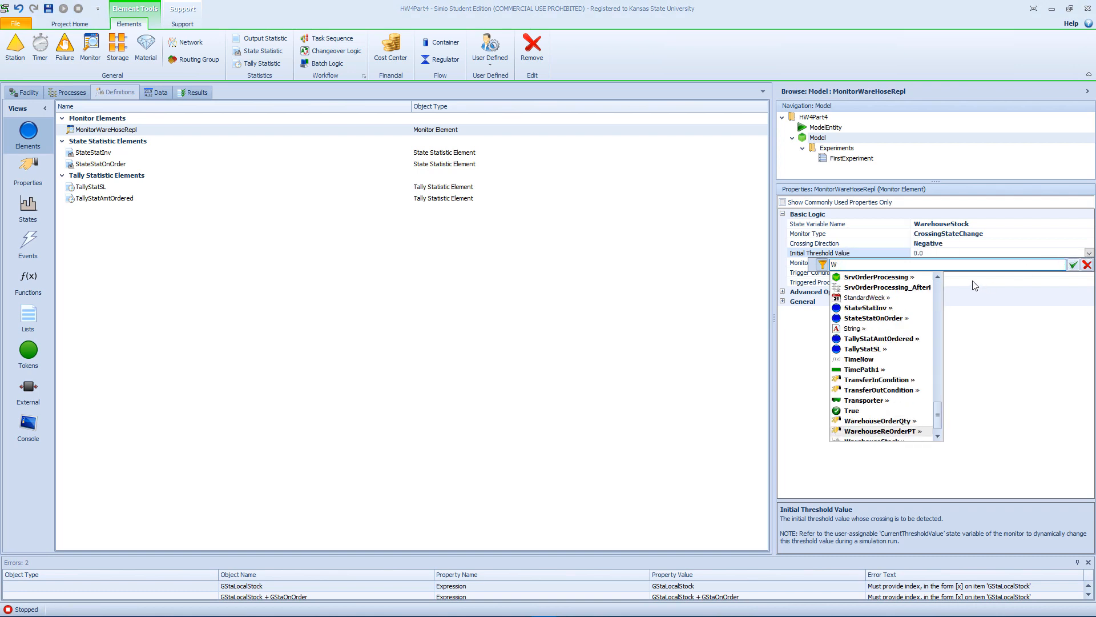
key("Tab")
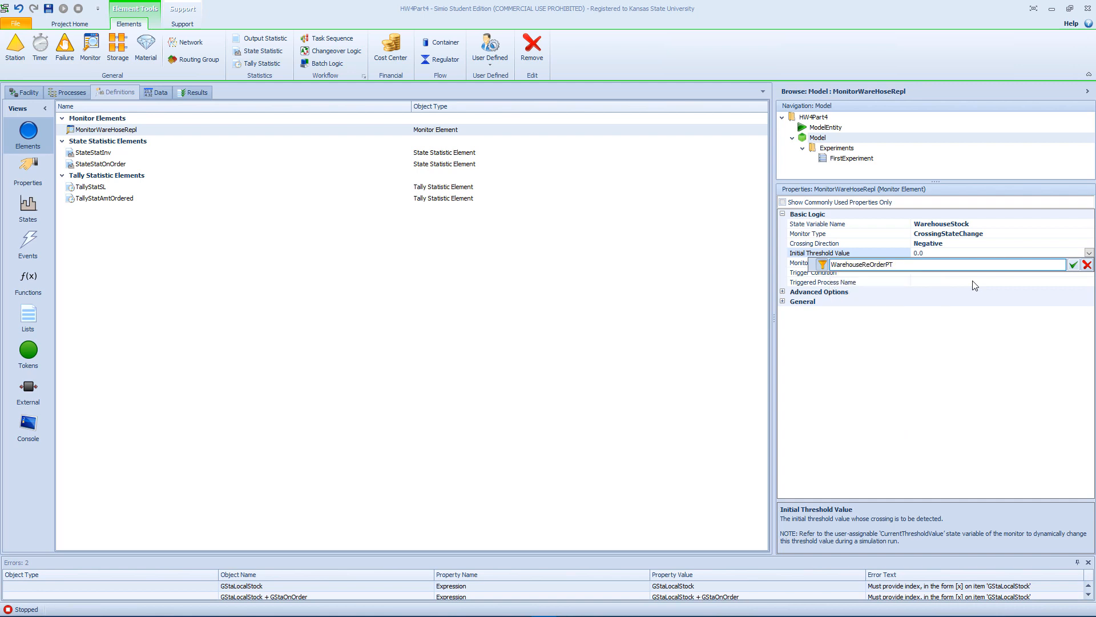
key("Return")
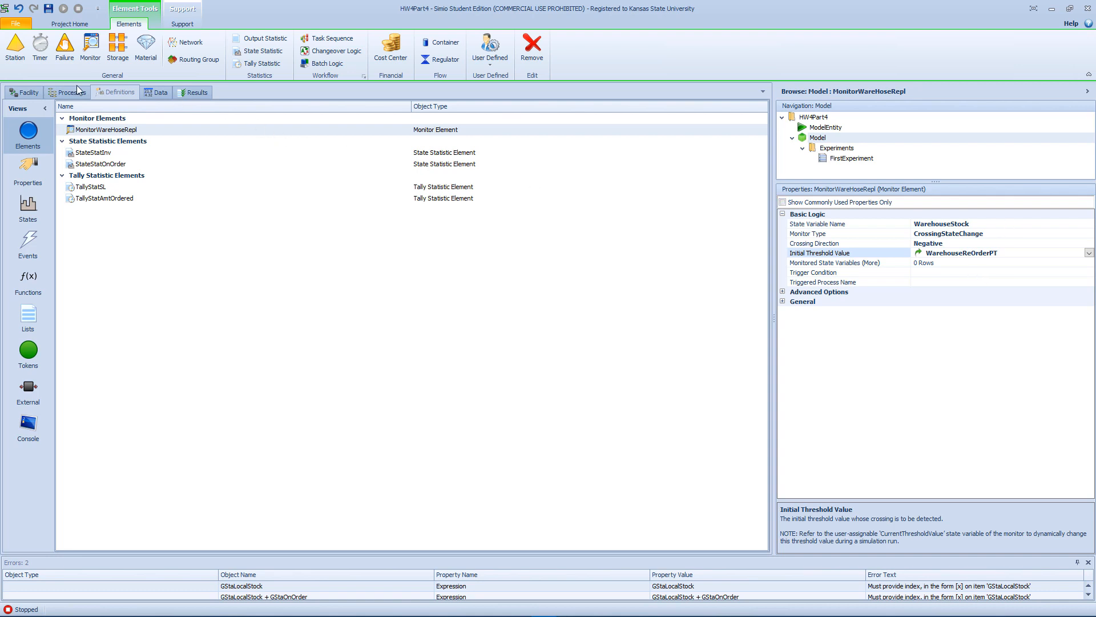
Create a new process in the model with MonitorWareHoseRepl.Event as its triggering event.
left_click(78, 89)
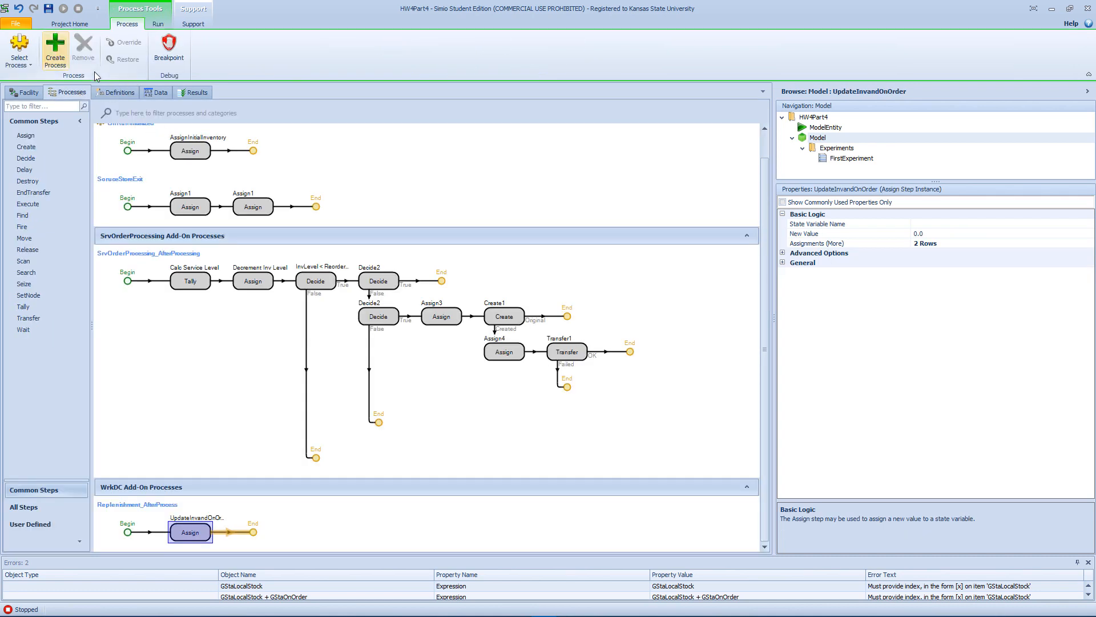
left_click(55, 50)
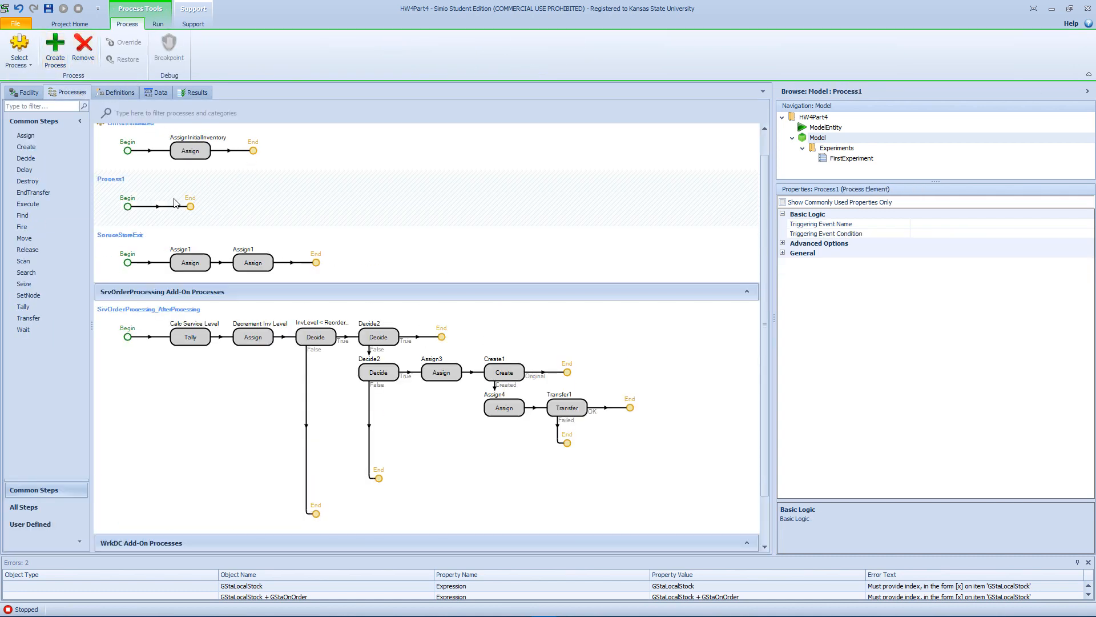
left_click(965, 235)
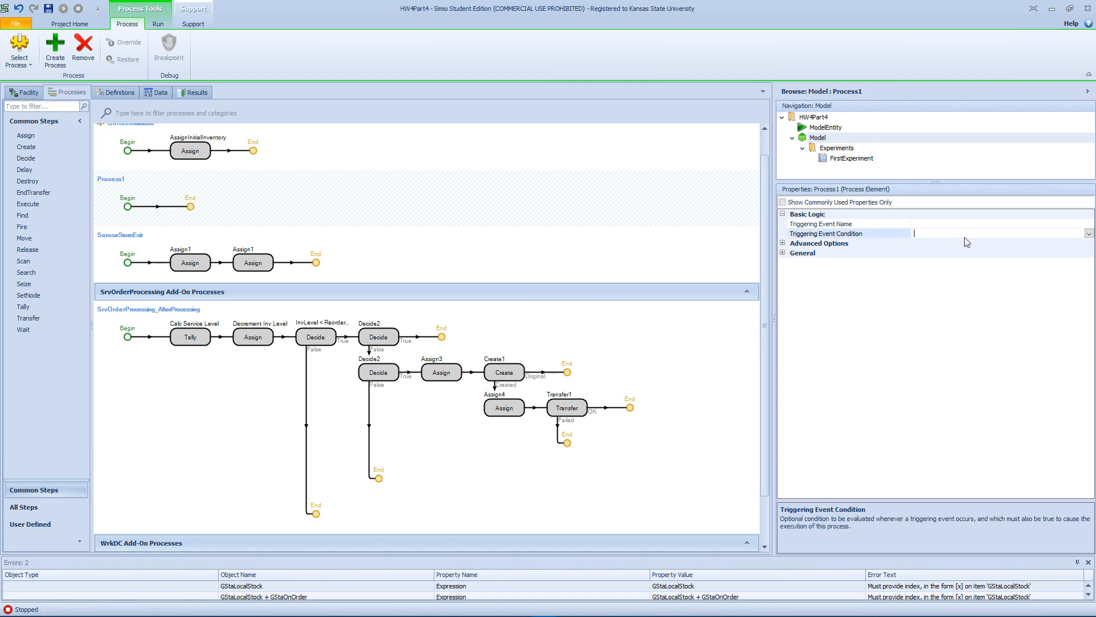
left_click(1058, 226)
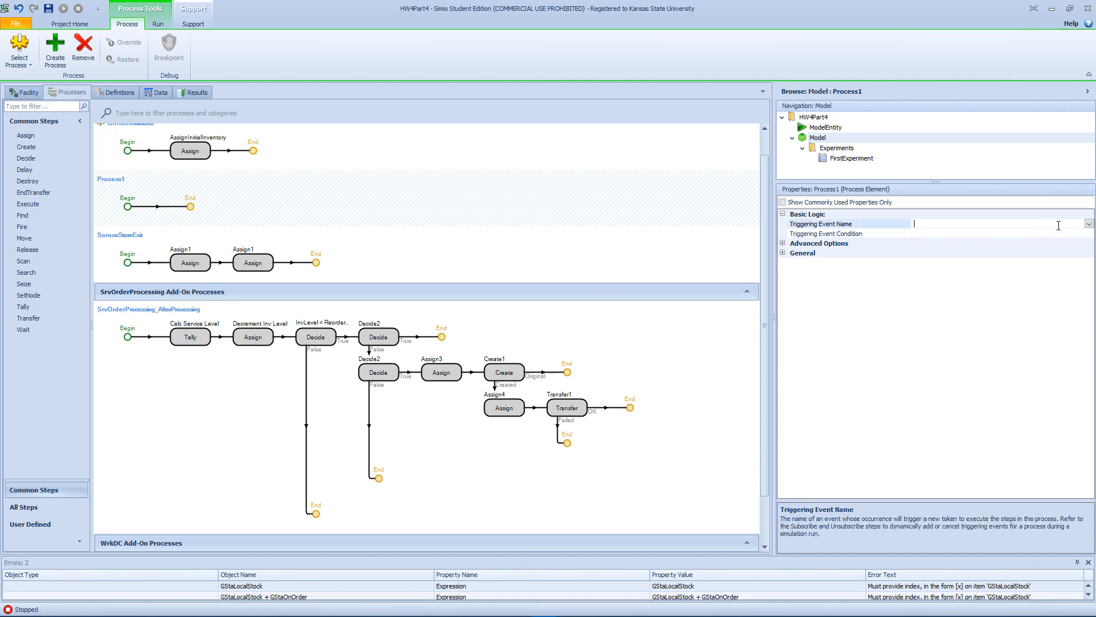
left_click(1089, 224)
scroll(965, 340, "up", 3)
scroll(965, 339, "down", 3)
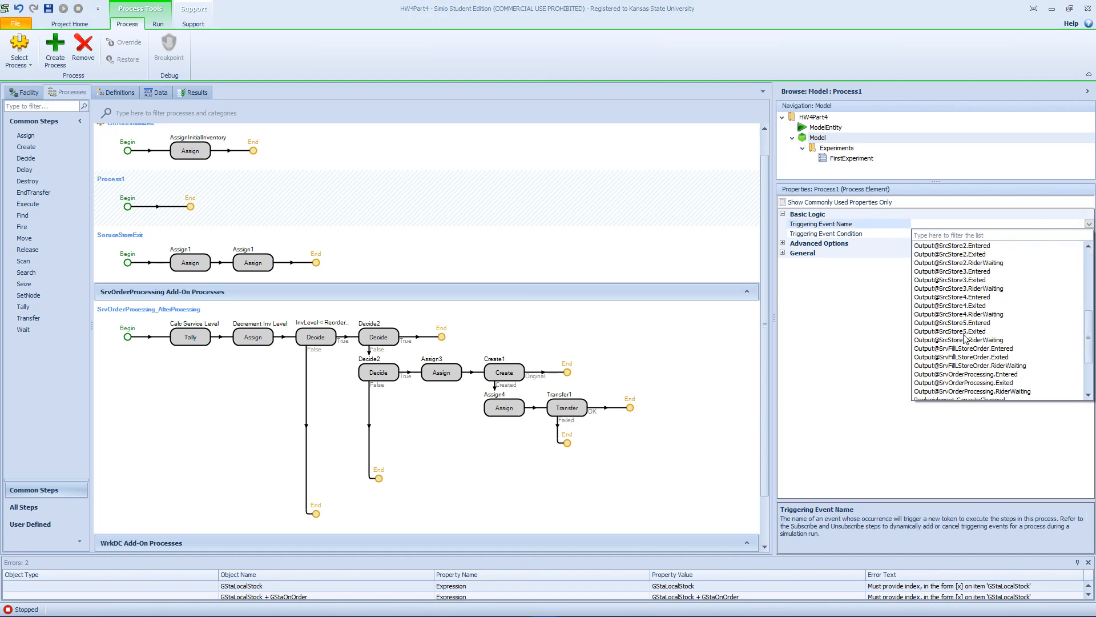
scroll(965, 338, "down", 3)
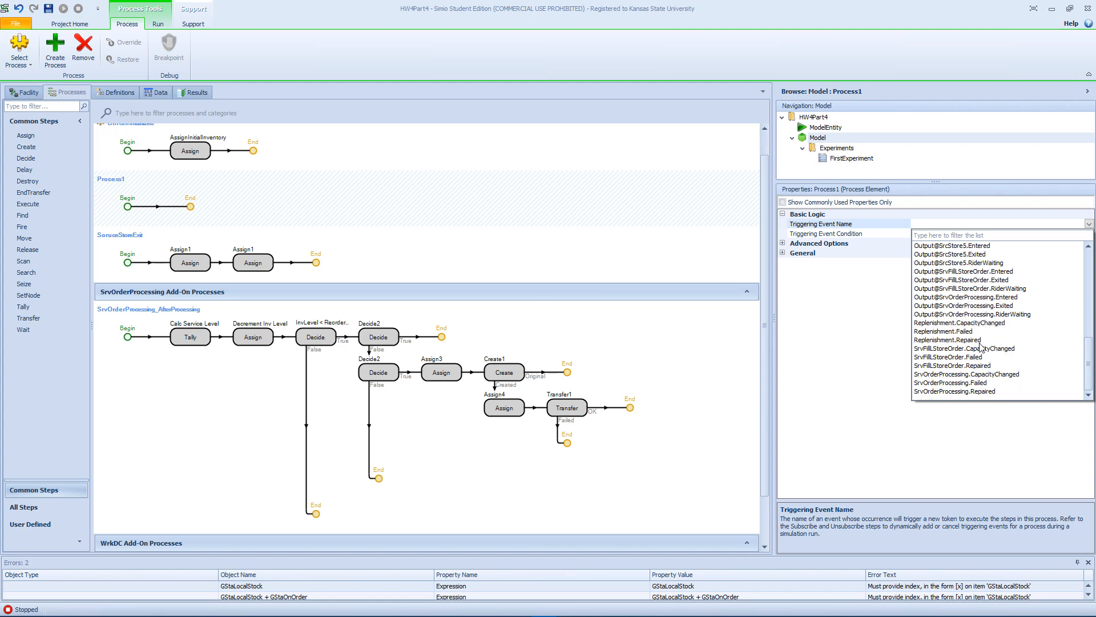
scroll(972, 347, "up", 9)
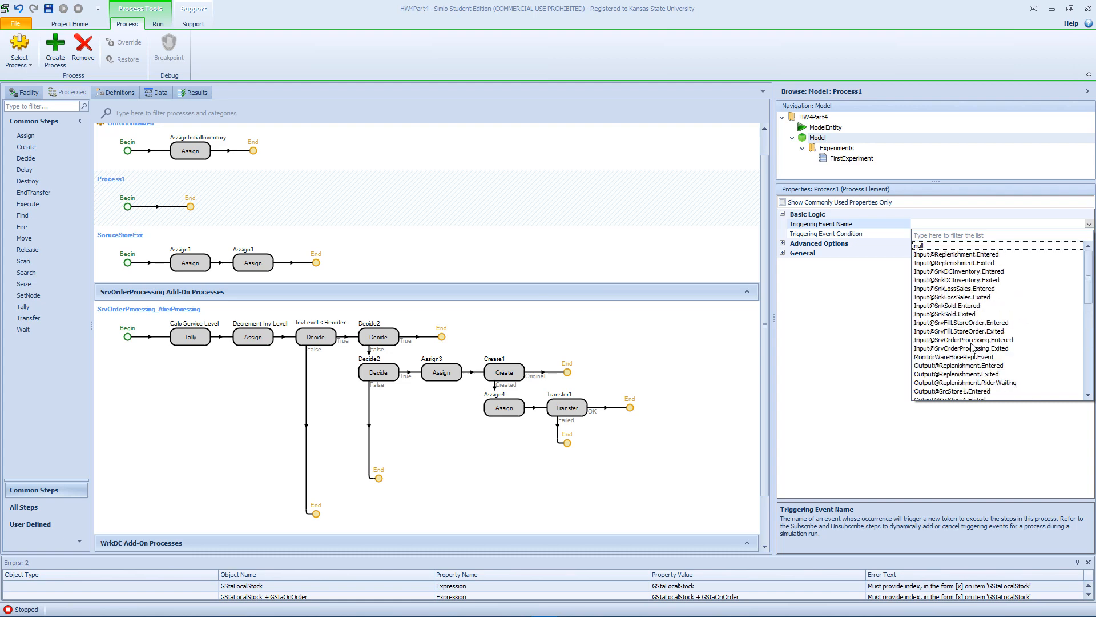
left_click(973, 357)
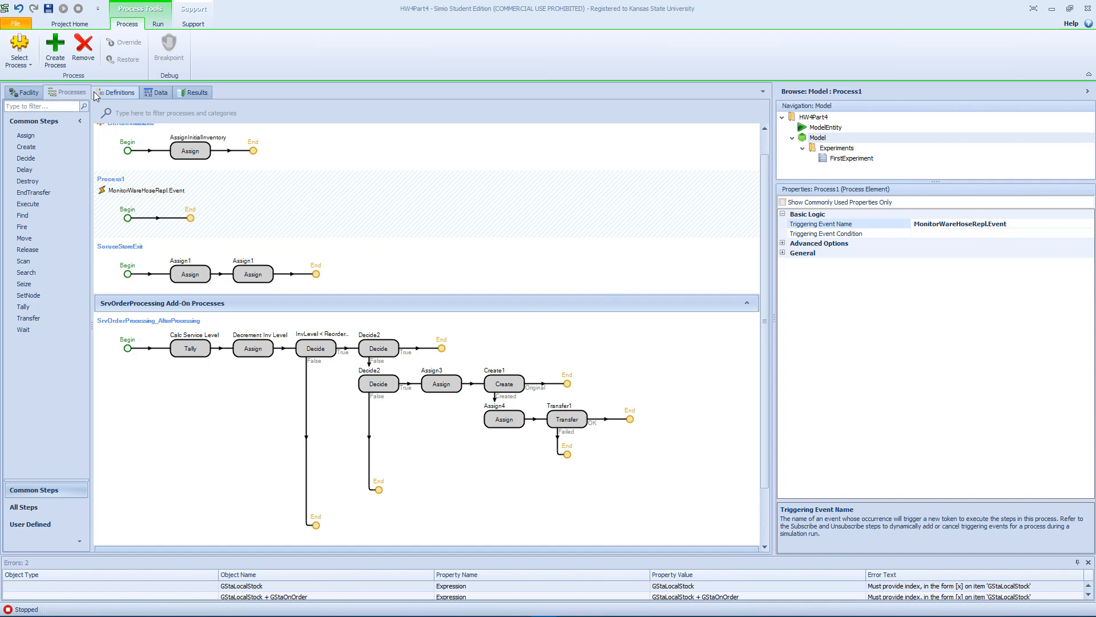
Place a Source and a Sink above the WareHouse Replenishment title in the facility and connect them with a TimePath.
left_click(30, 93)
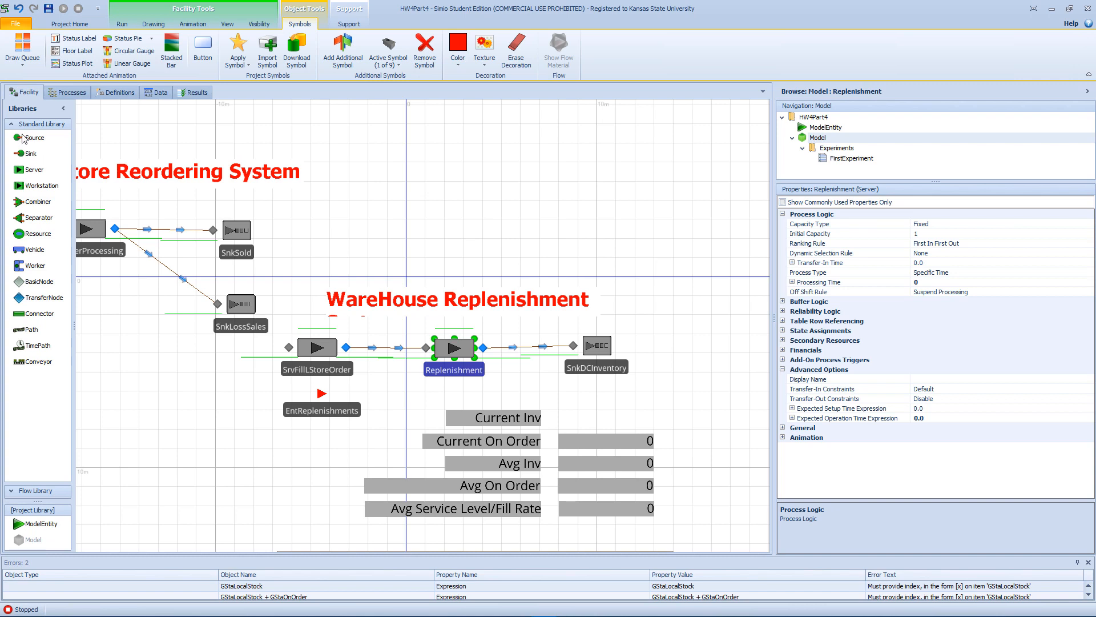
left_click_drag(25, 139, 402, 162)
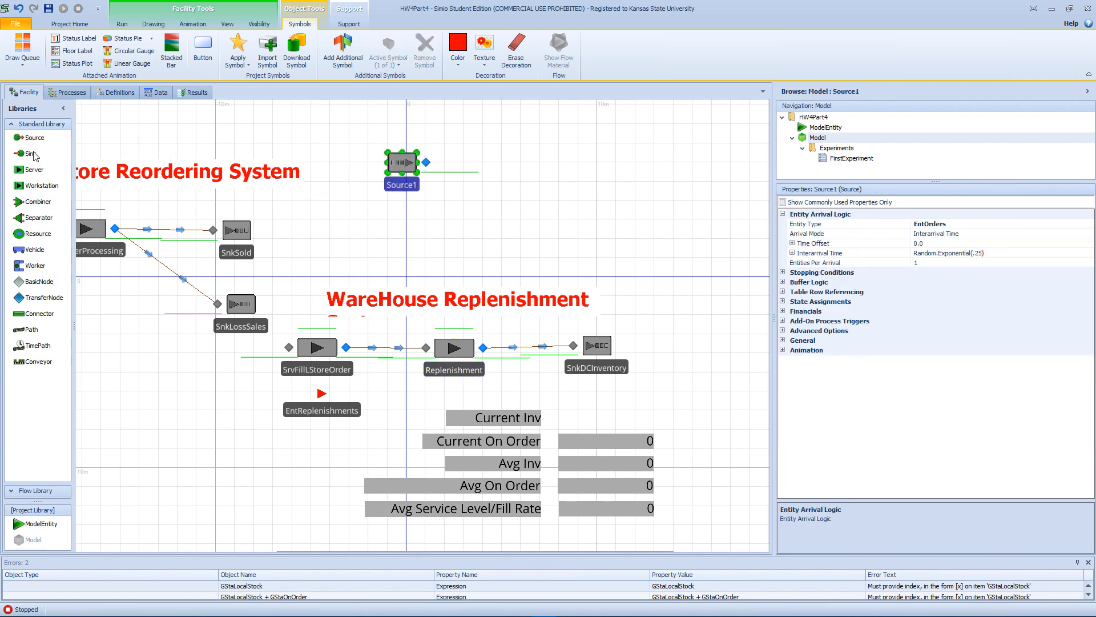
left_click_drag(31, 153, 590, 230)
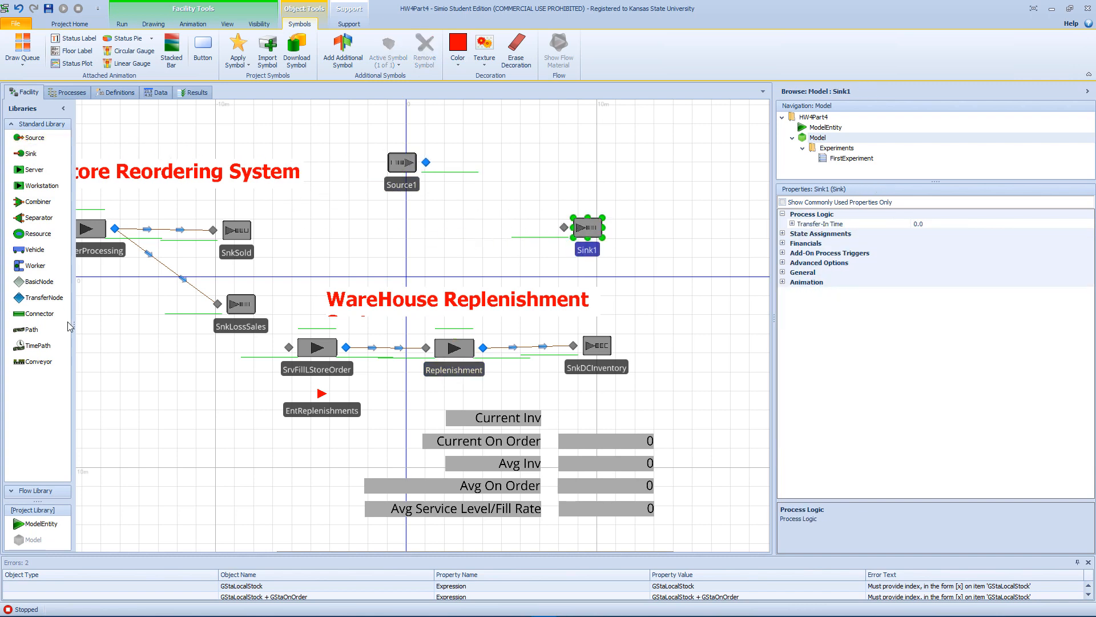
left_click(32, 346)
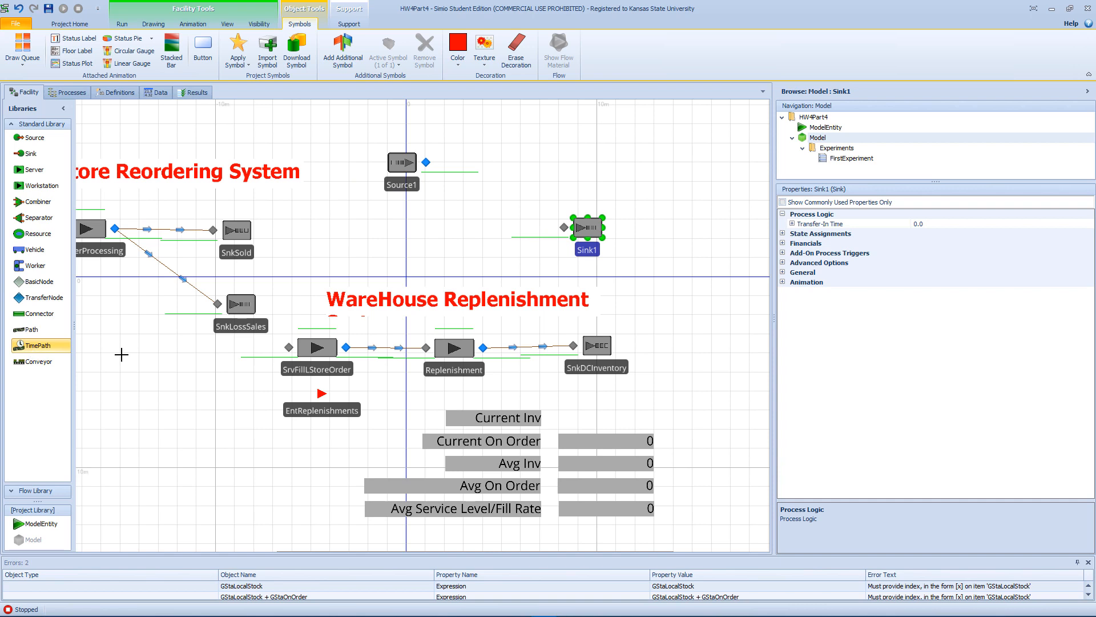
left_click(426, 162)
left_click(564, 227)
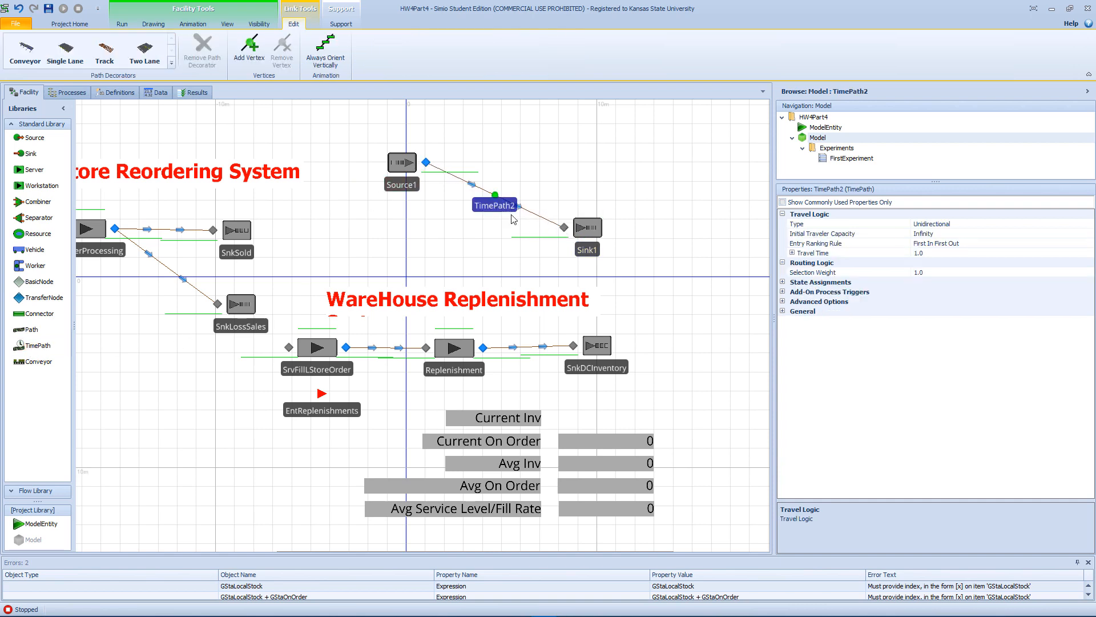
Set the arrival mode of the new source, Source1, to On Event.
left_click(407, 167)
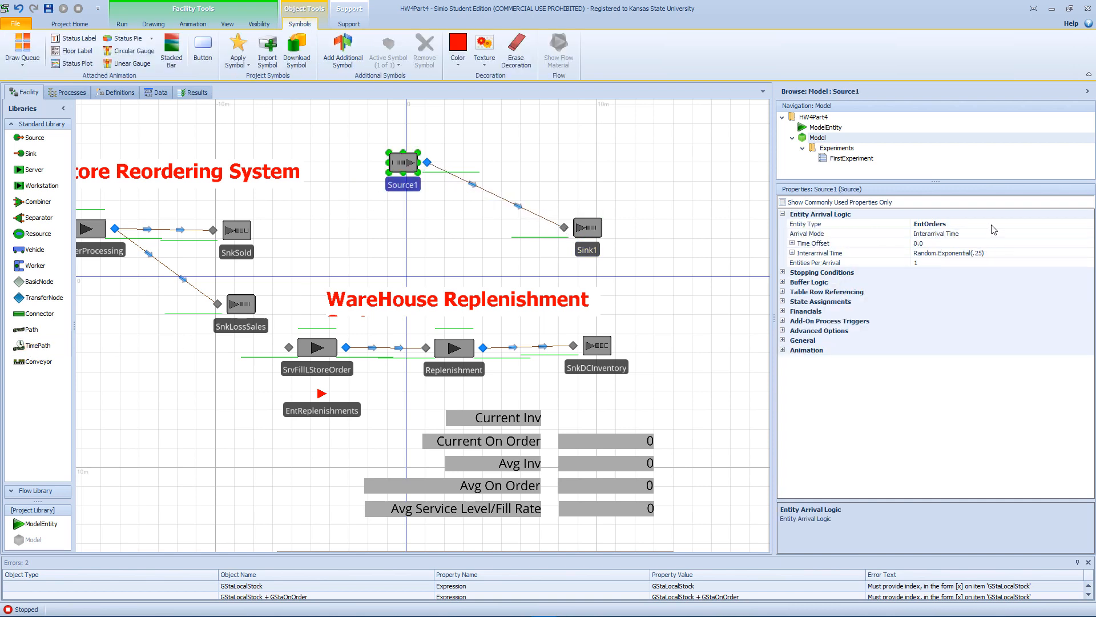
left_click(996, 234)
left_click(1089, 233)
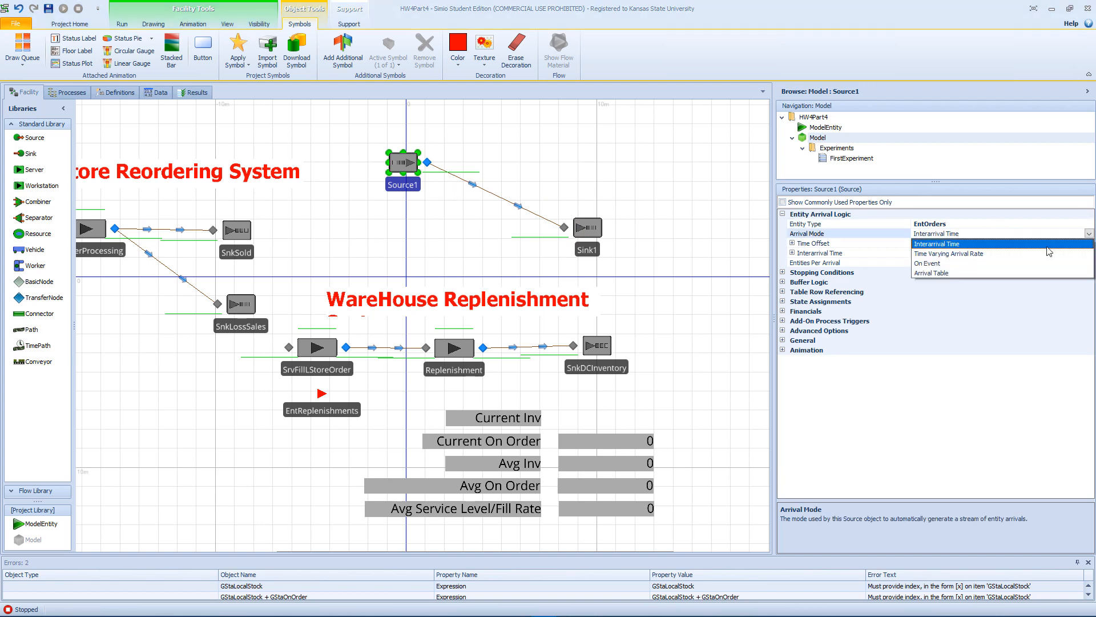
left_click(959, 263)
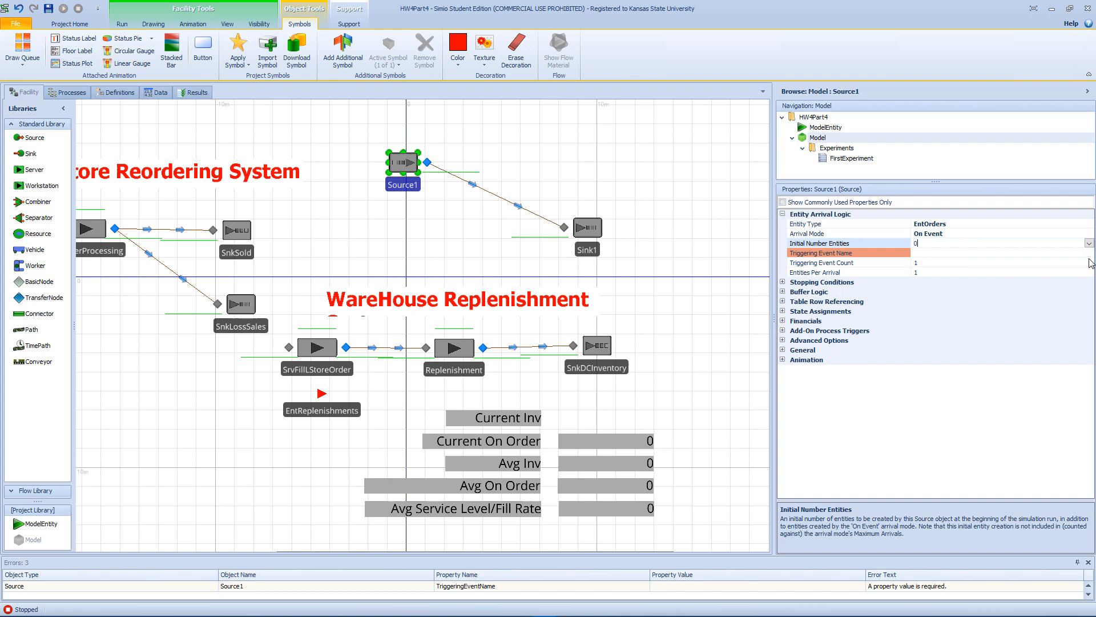
Set the triggering event name of Source1 to MonitorWareHoseRepl.Event.
left_click(1048, 254)
left_click(1089, 253)
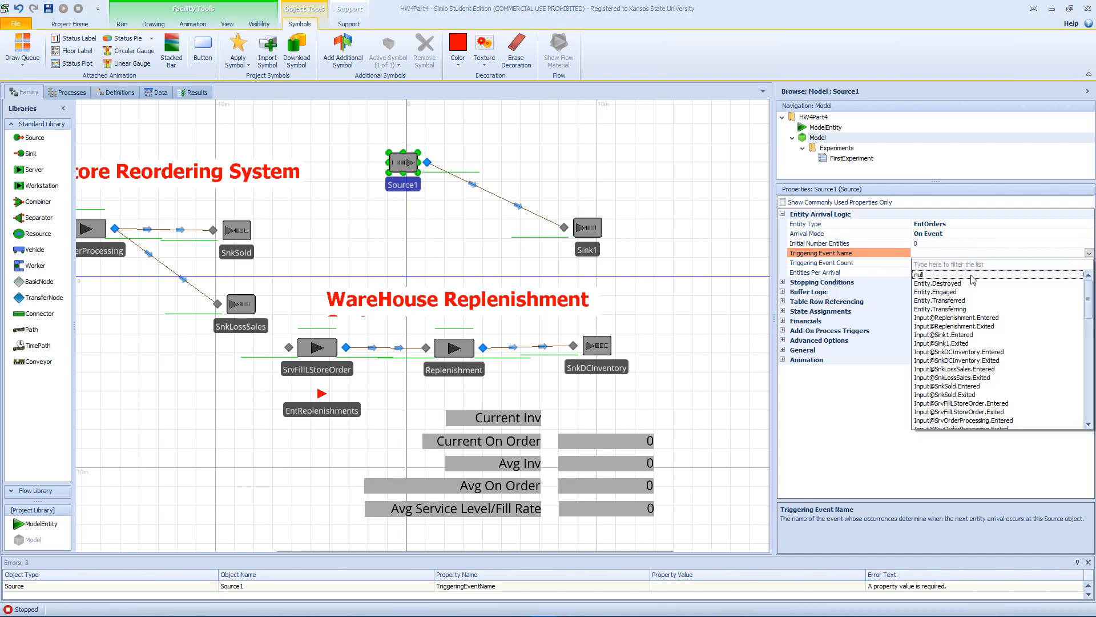
scroll(1006, 345, "down", 3)
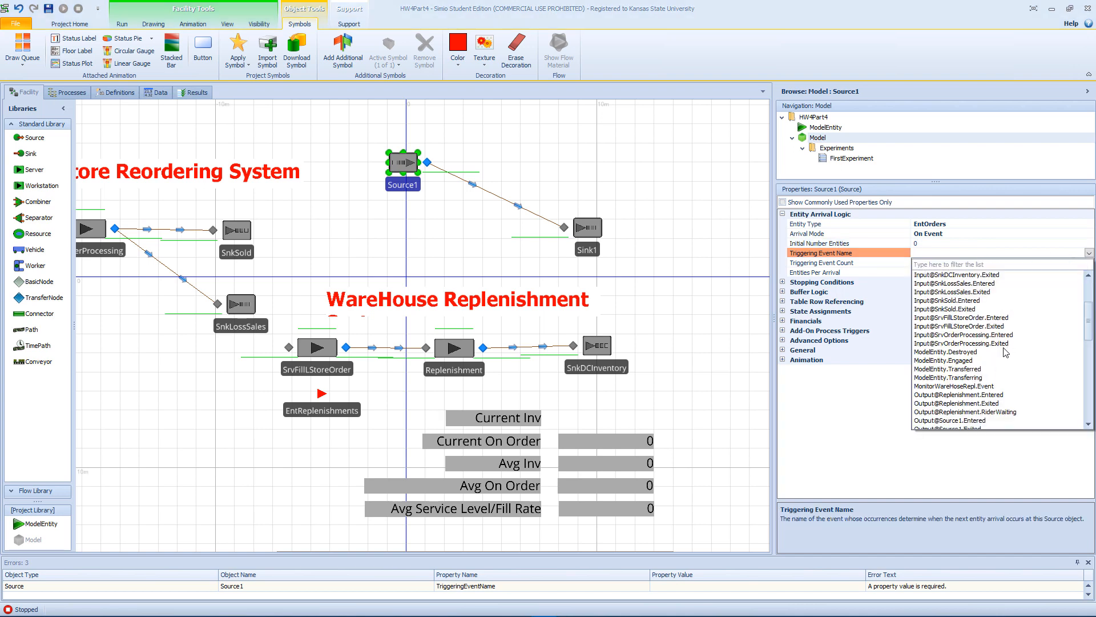
left_click(975, 386)
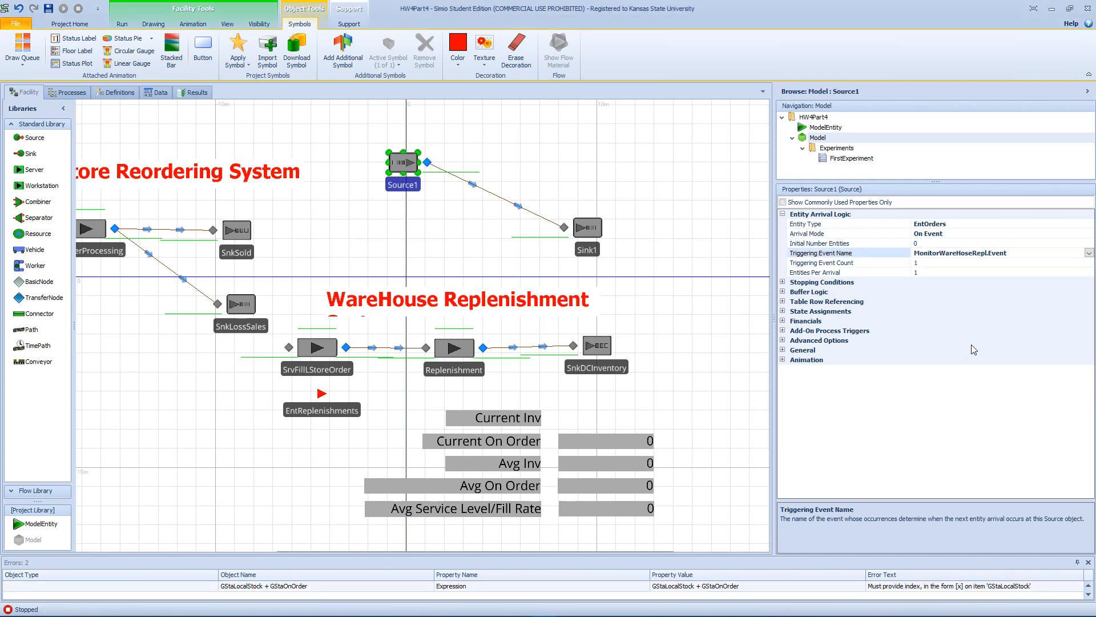
Set the travel time of the TimePath between Source1 and Sink1 to Random.Uniform(160,200) with units of hours.
left_click(496, 198)
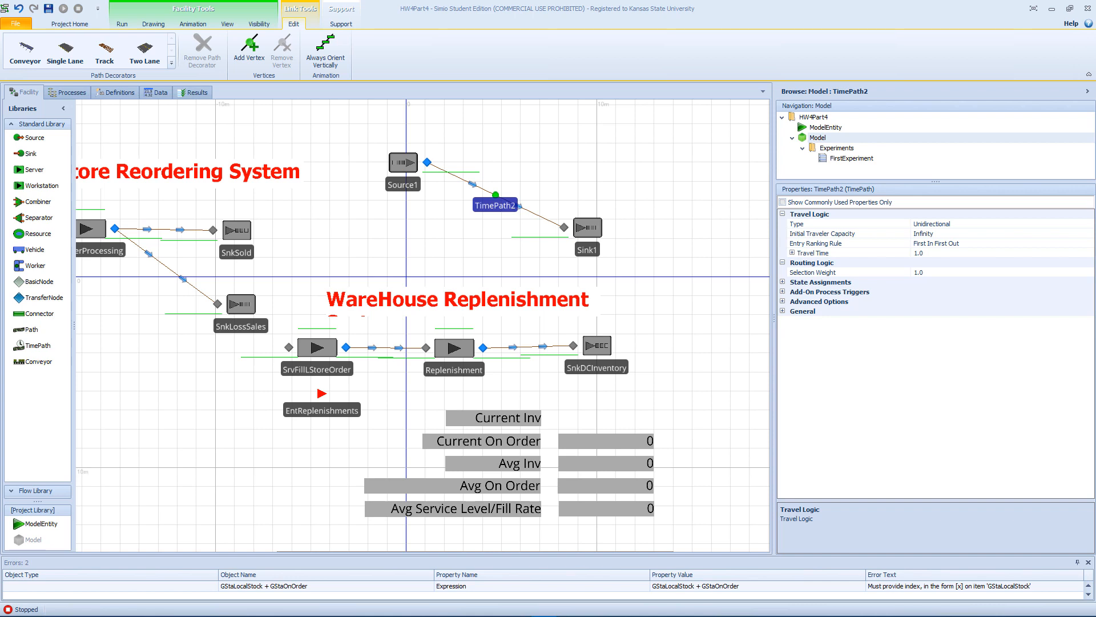
left_click(966, 254)
left_click_drag(966, 254, 870, 256)
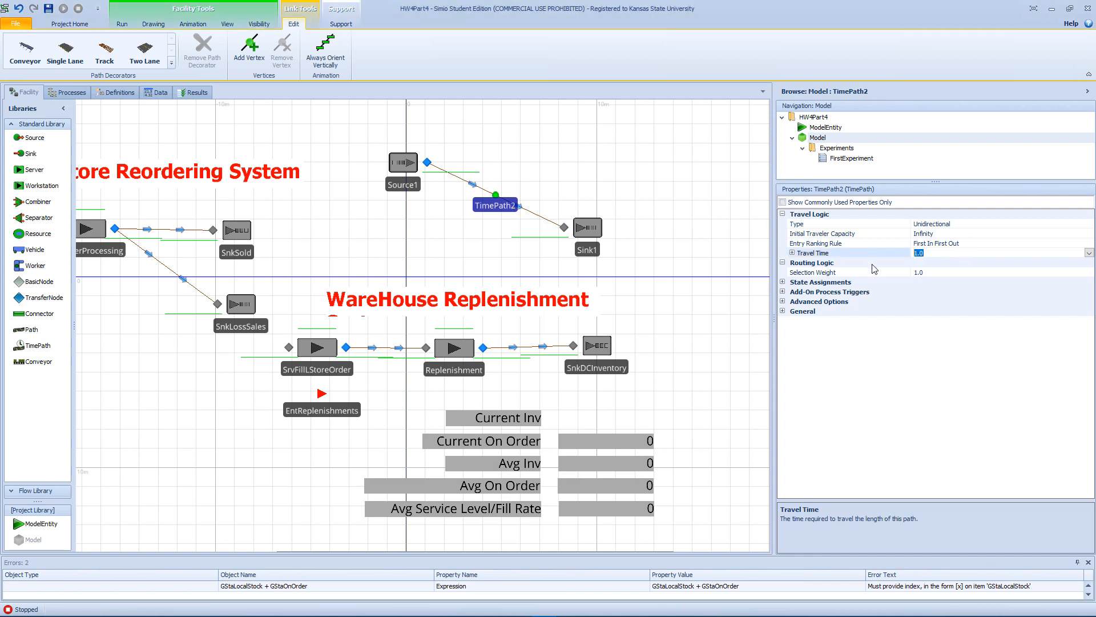
type("Random.Uniform(160,200)")
left_click(792, 253)
left_click(941, 264)
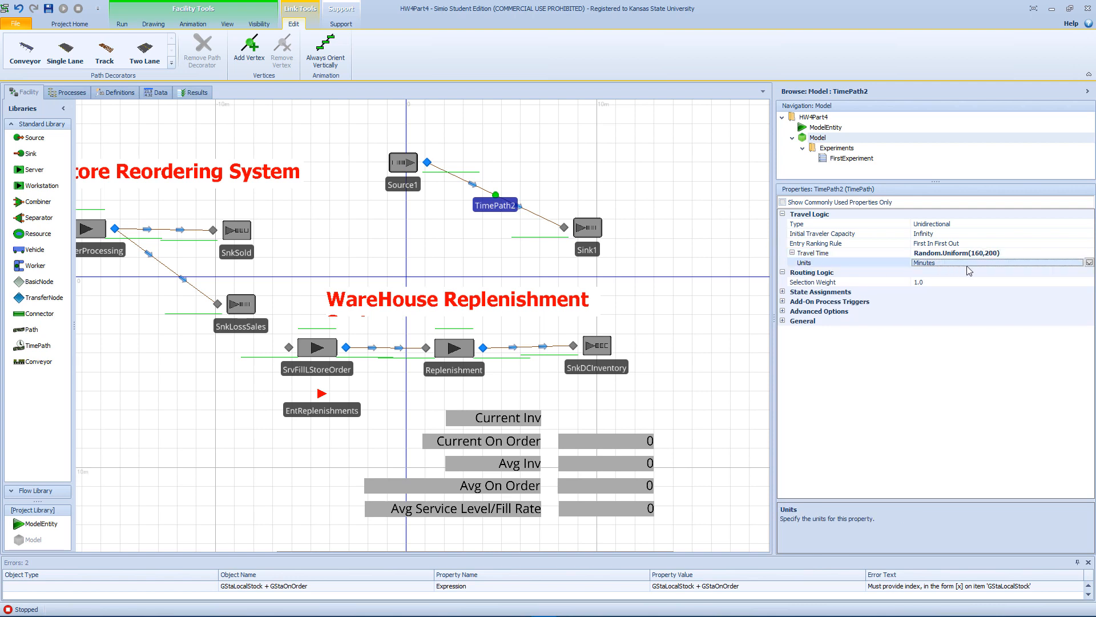
left_click(1089, 262)
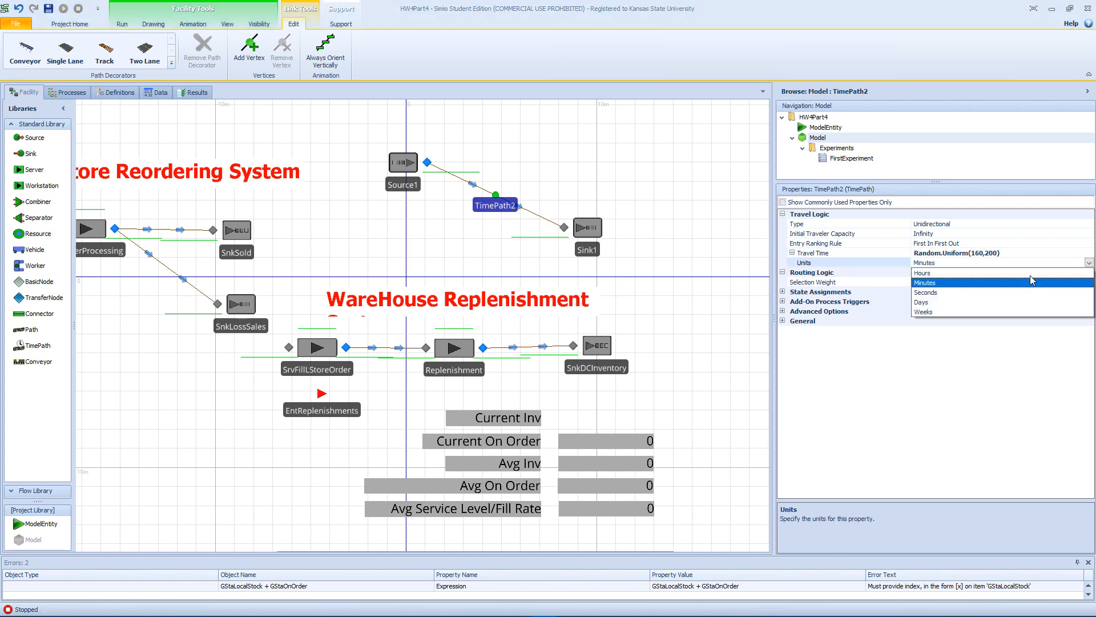
left_click(941, 273)
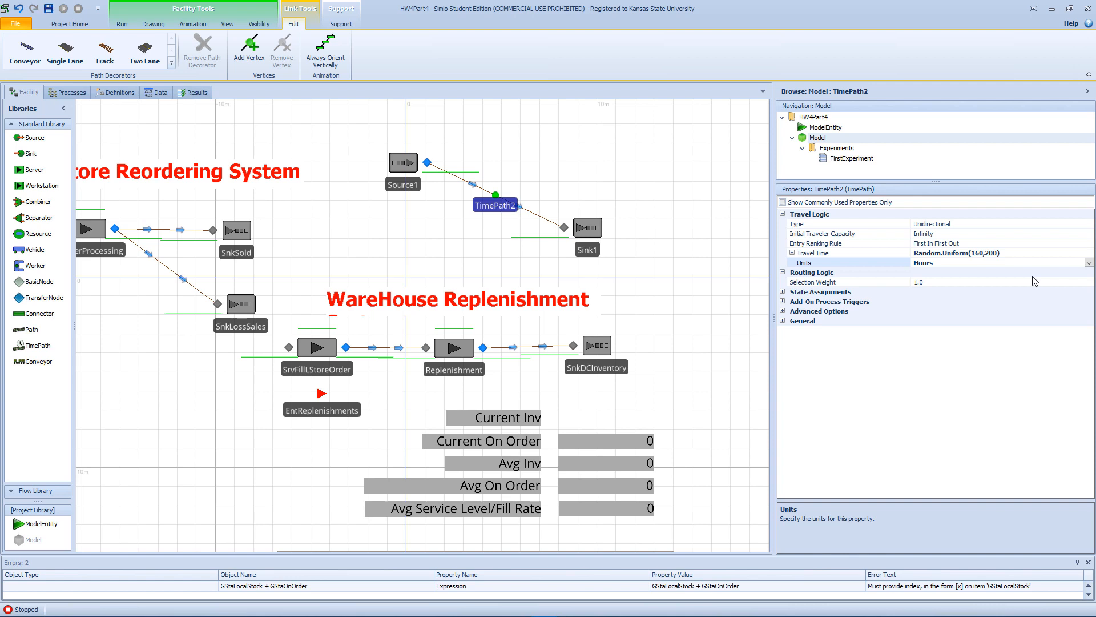
left_click(465, 347)
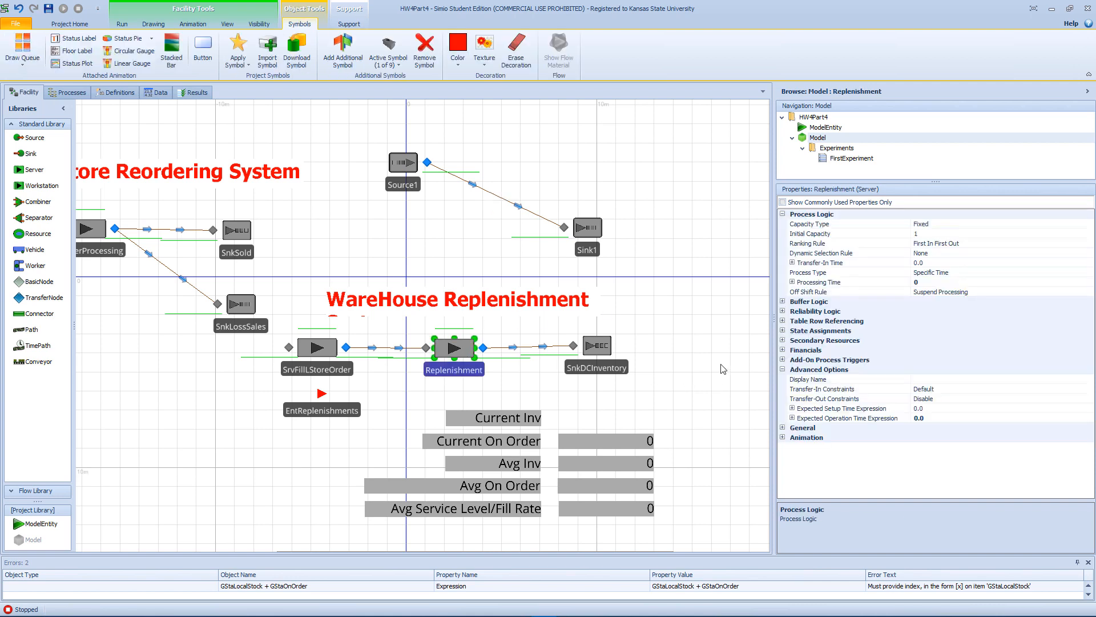
left_click(978, 293)
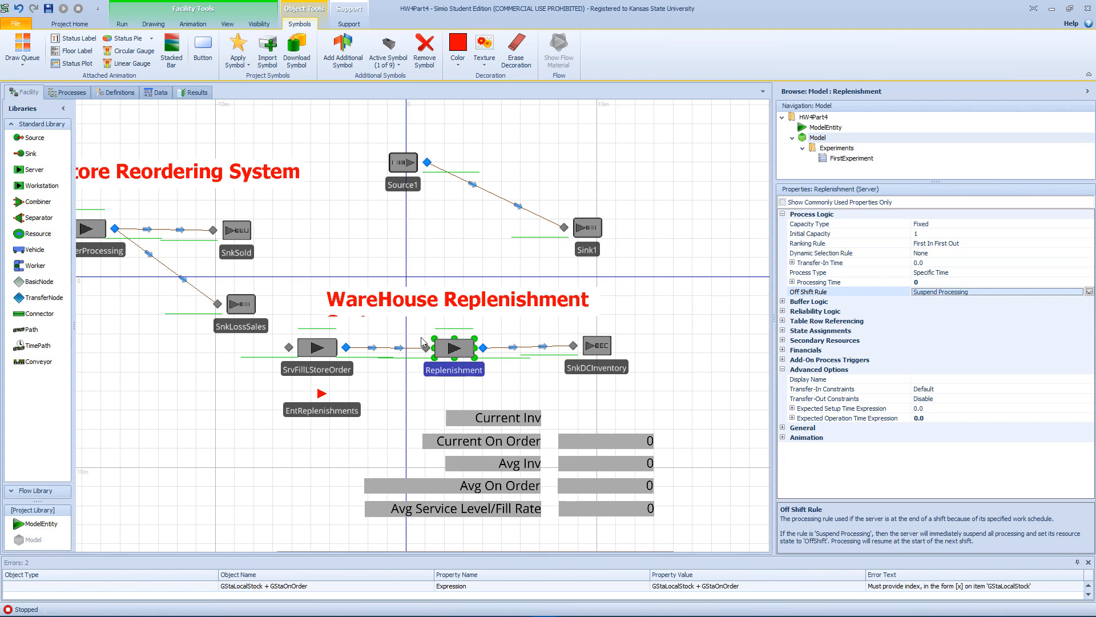
Add a Delay step to Process1 with a delay time of Random.Uniform(160,200) and show its time units.
left_click(67, 92)
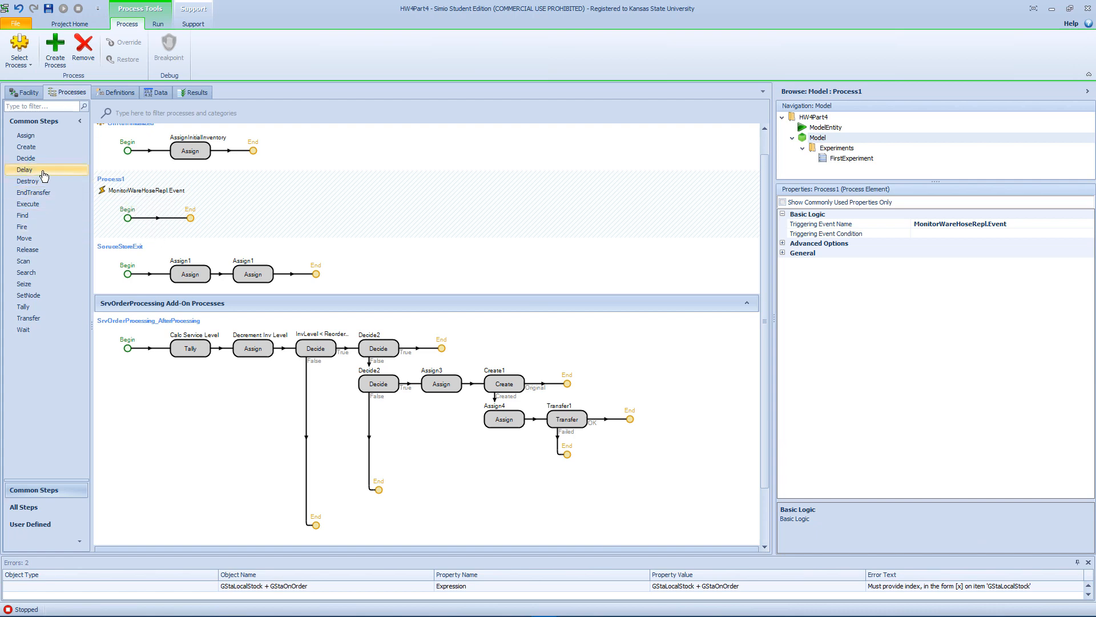
left_click_drag(34, 170, 163, 218)
left_click(974, 229)
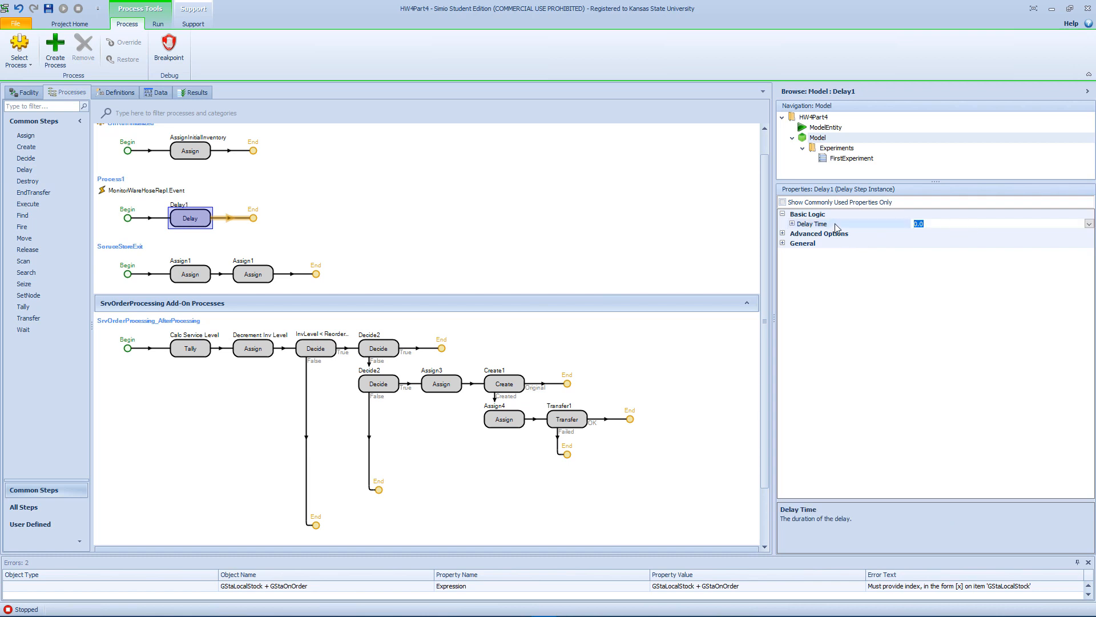
type("Random.Uniform(160,200)")
key("Return")
left_click(793, 223)
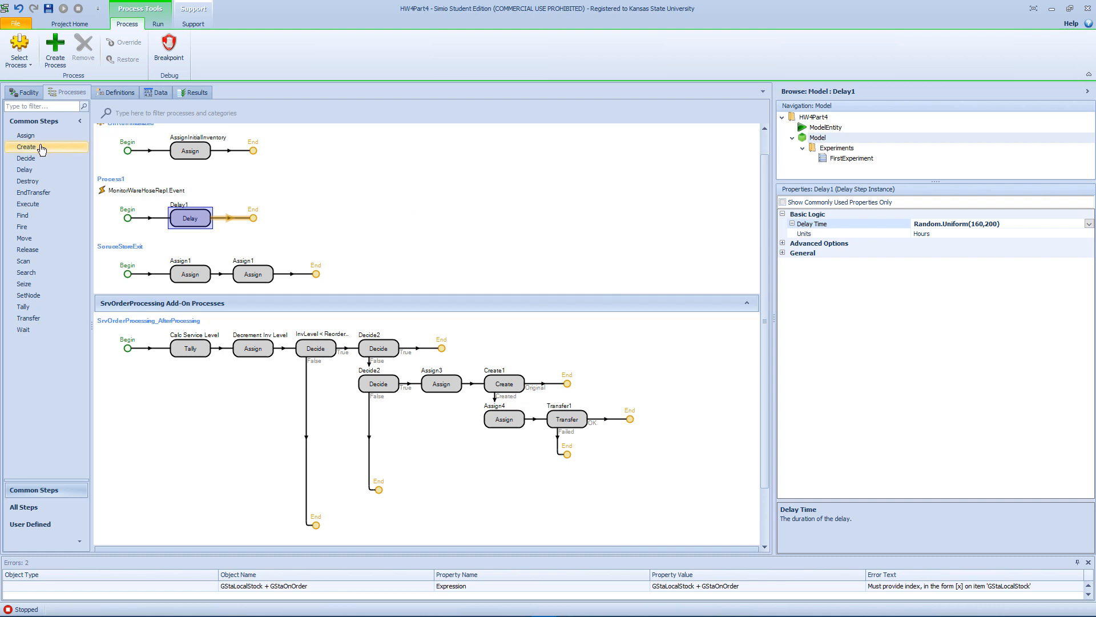
Add an Assign step after the Delay in Process1 and give it an additional assignment for the WarehouseStock state variable.
left_click_drag(26, 135, 285, 228)
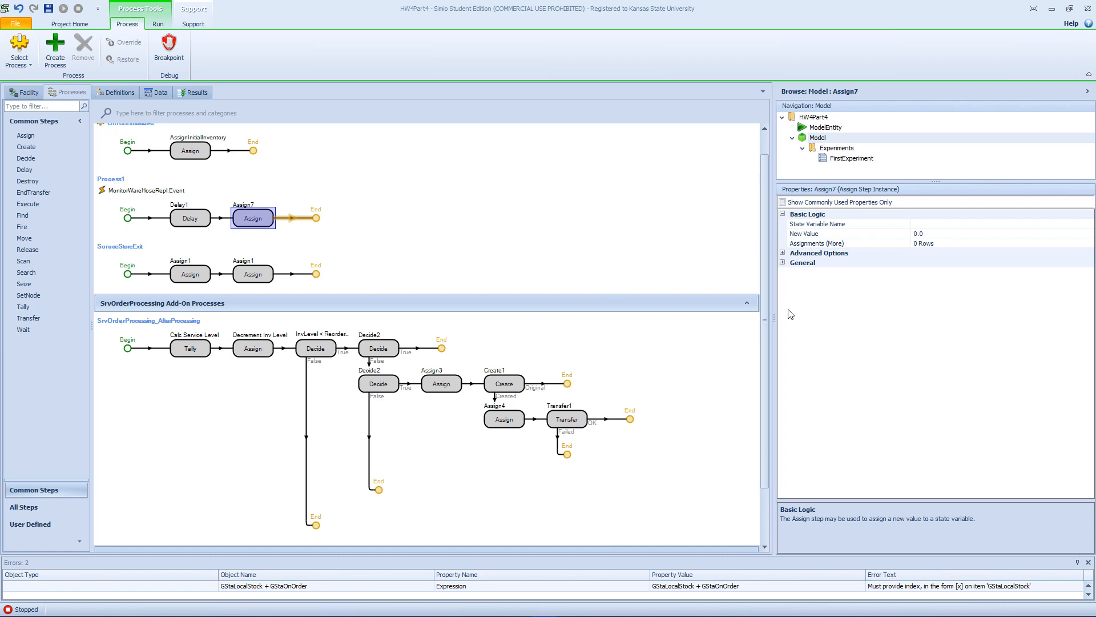
left_click(985, 244)
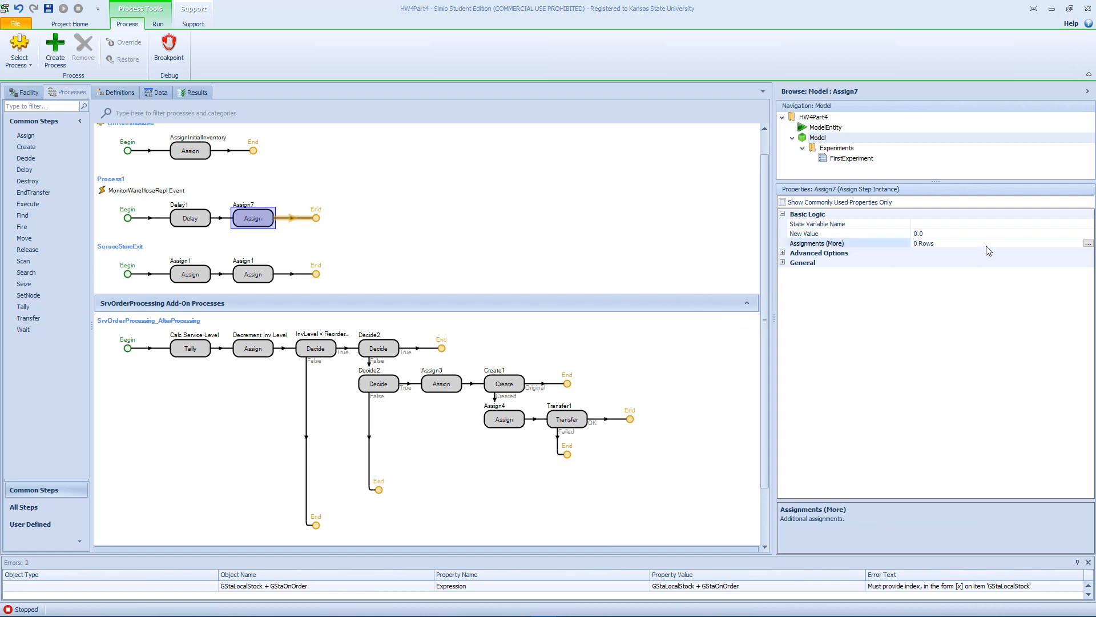
left_click(1088, 244)
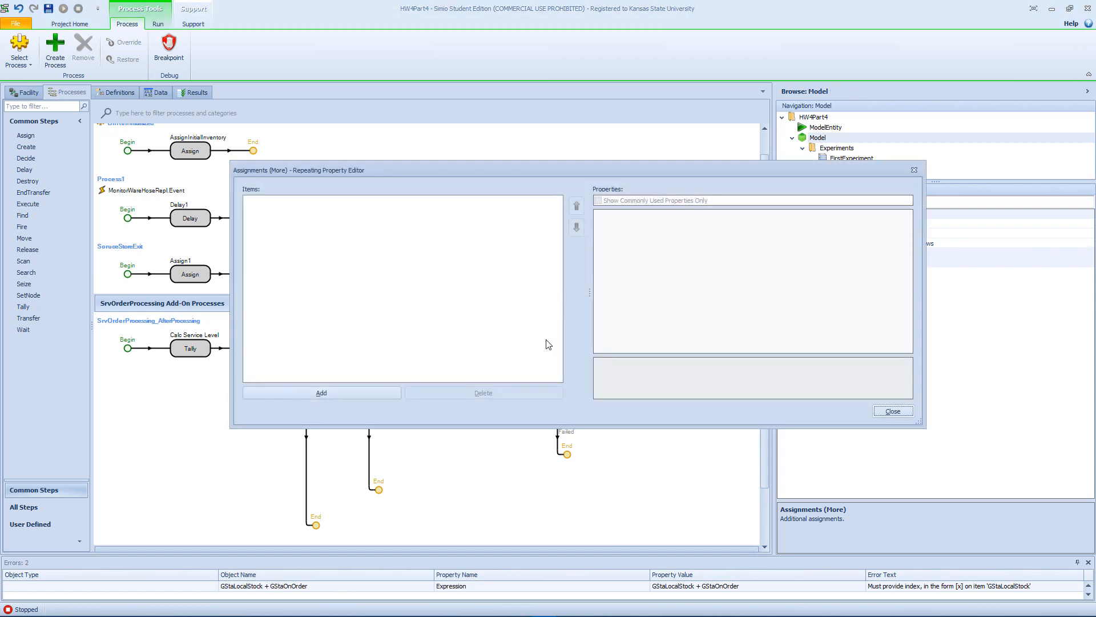
left_click(360, 392)
left_click(772, 228)
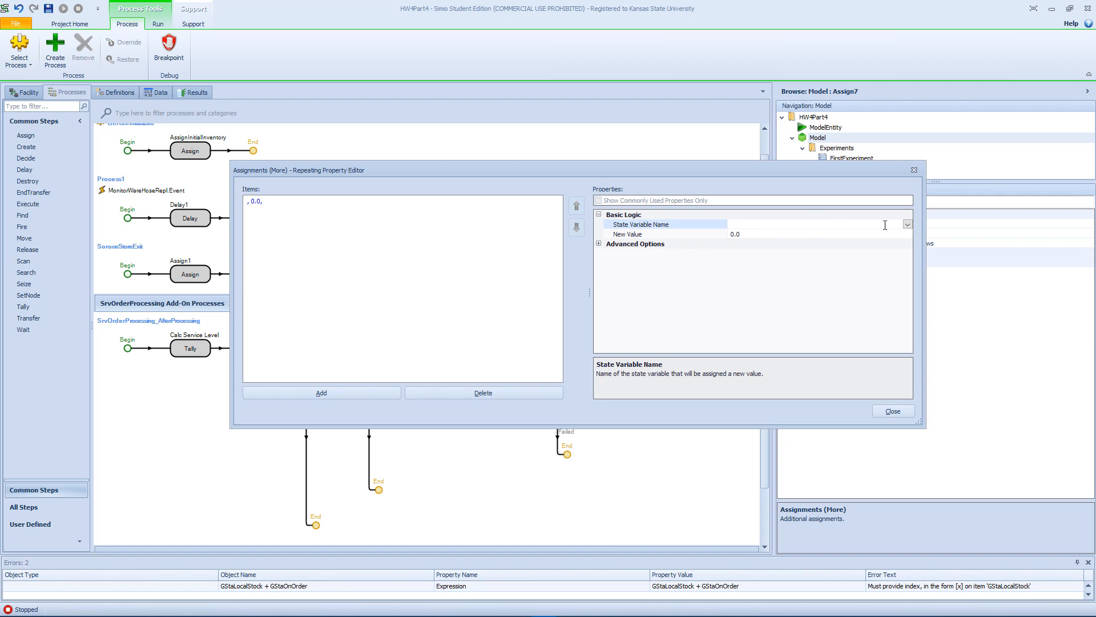
left_click(908, 225)
scroll(833, 312, "down", 15)
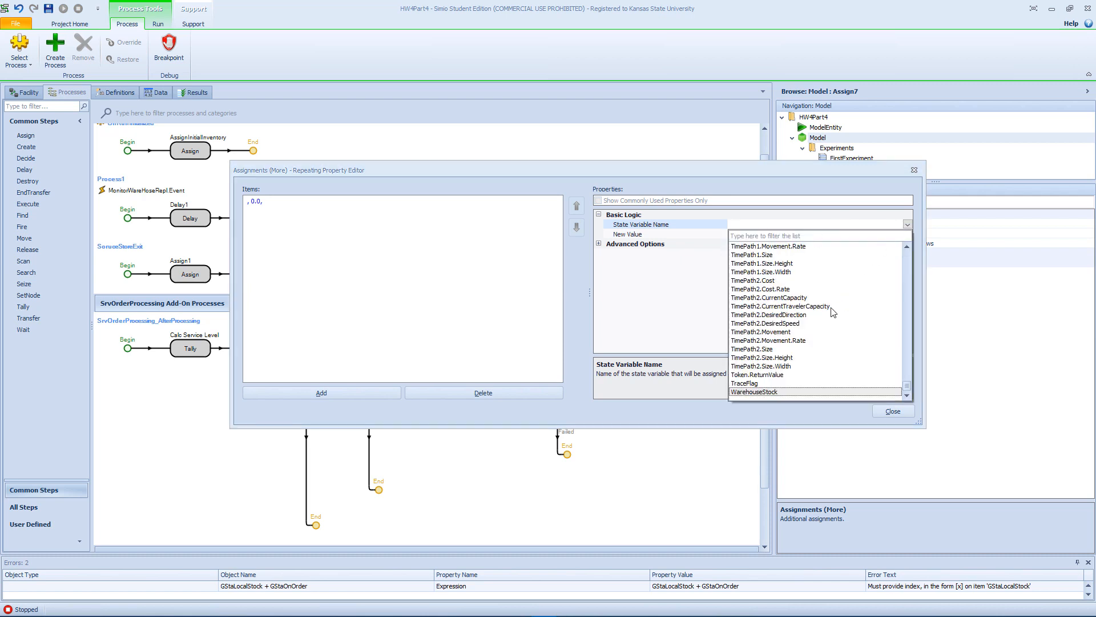
left_click(794, 391)
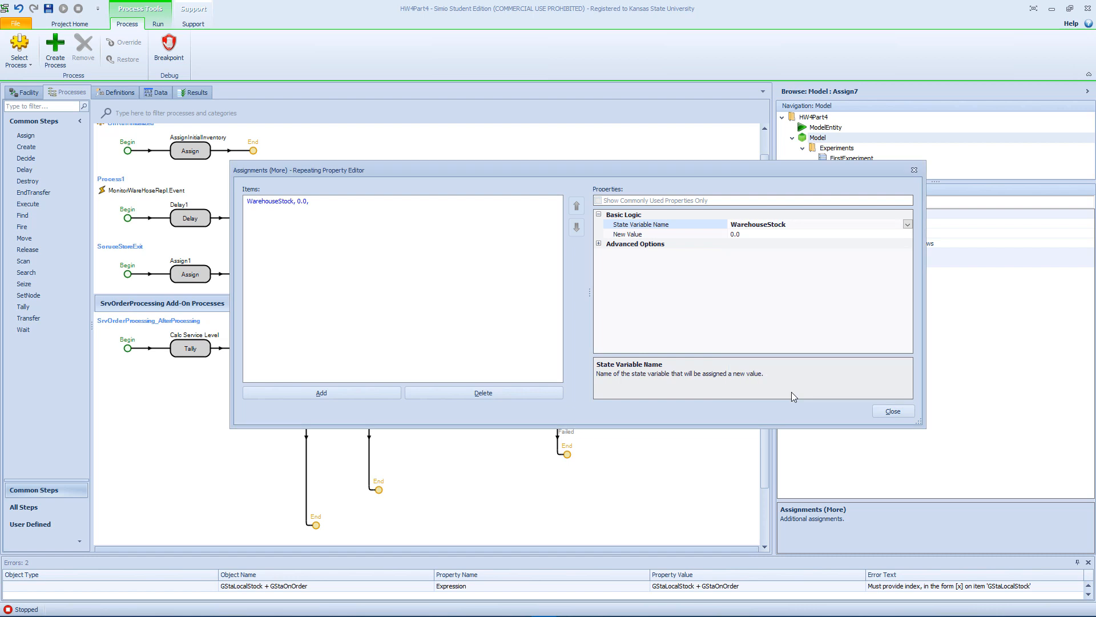
Set the new value of the WarehouseStock assignment to WarehouseStock+WarehouseOrderQty.
left_click(751, 236)
left_click(907, 234)
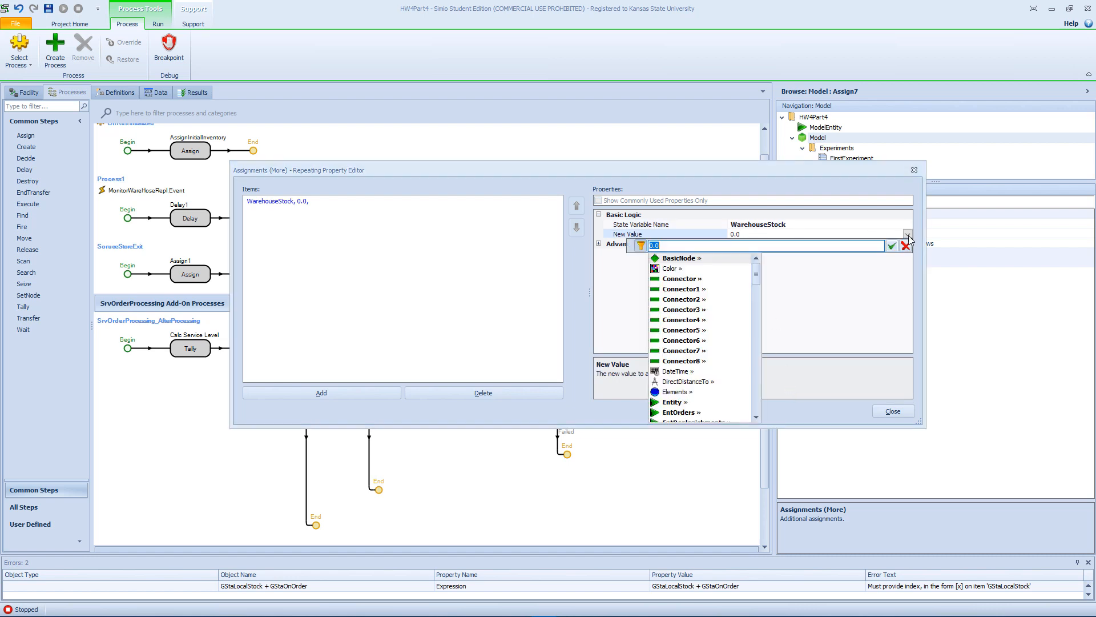
type("w")
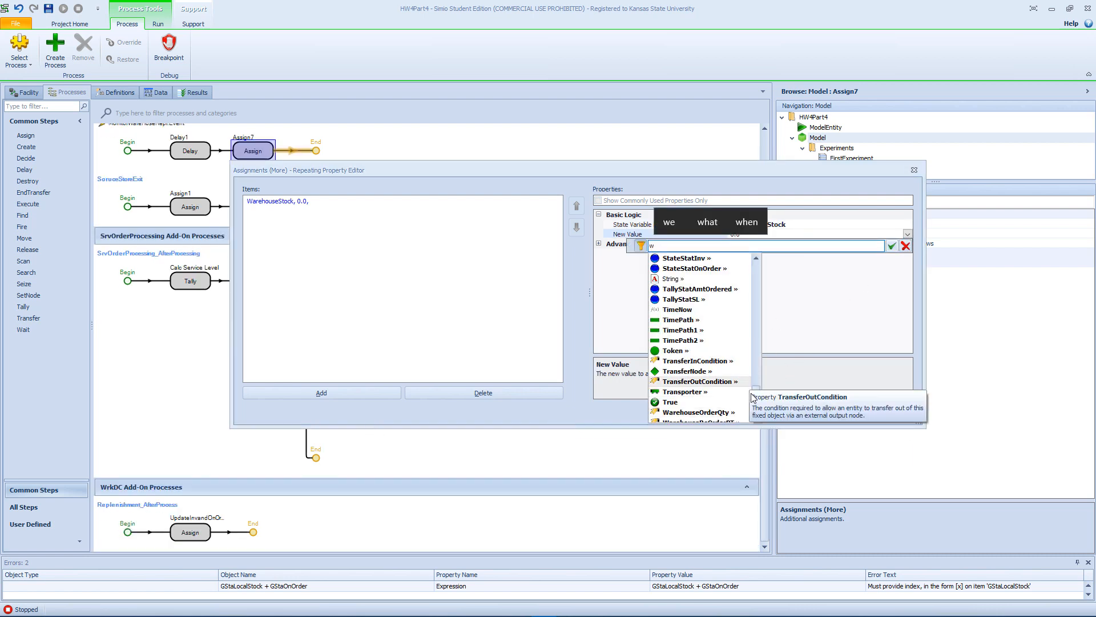
left_click(757, 417)
scroll(758, 407, "down", 2)
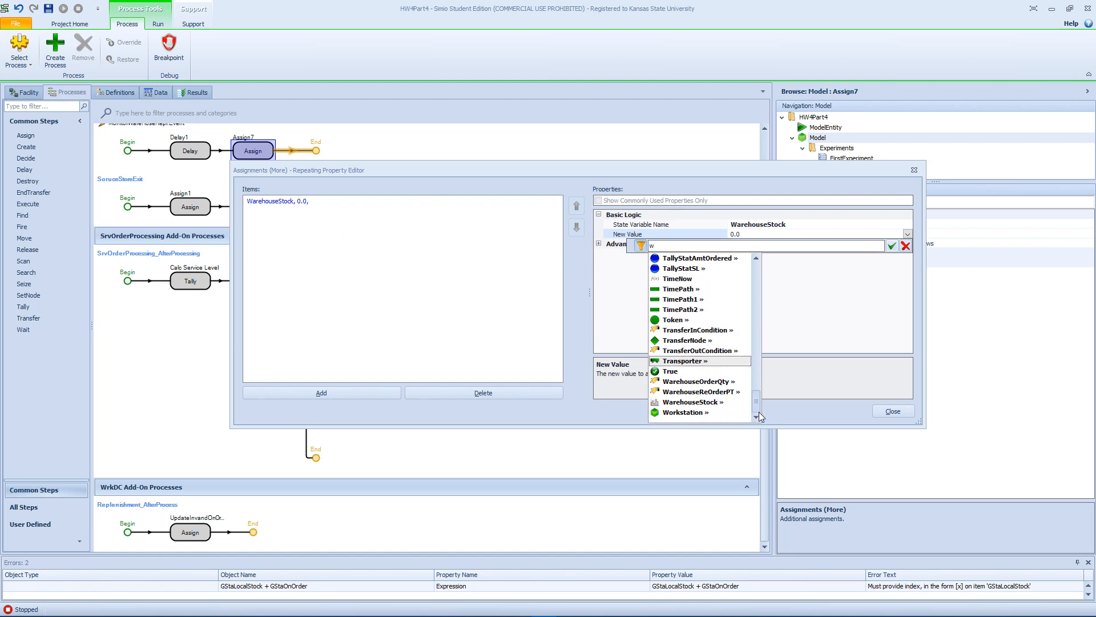
left_click(708, 402)
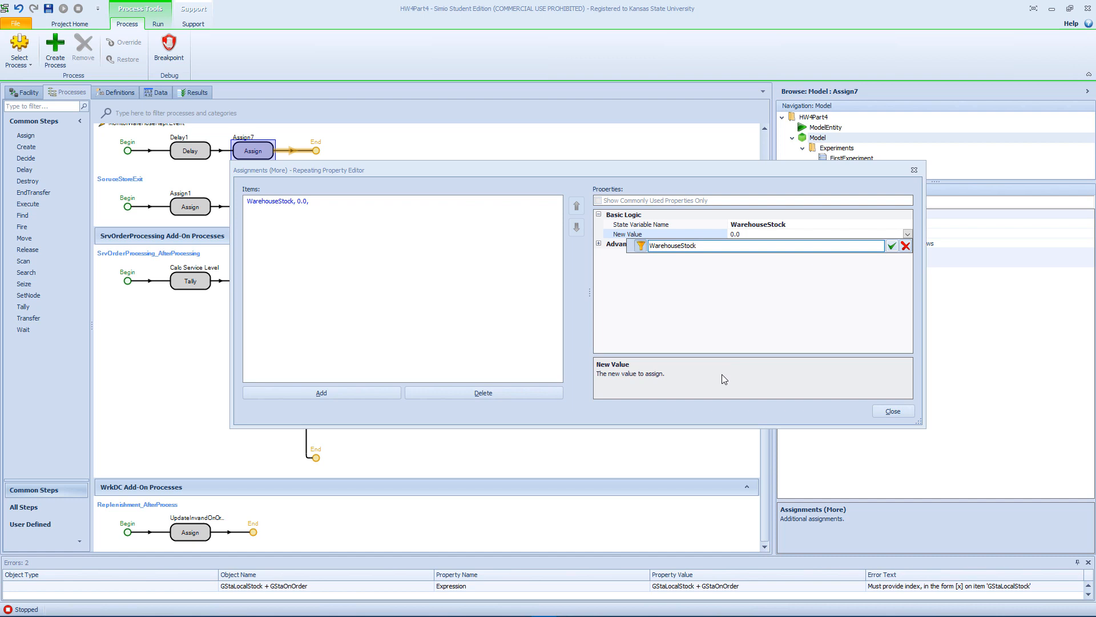
type("+Mo")
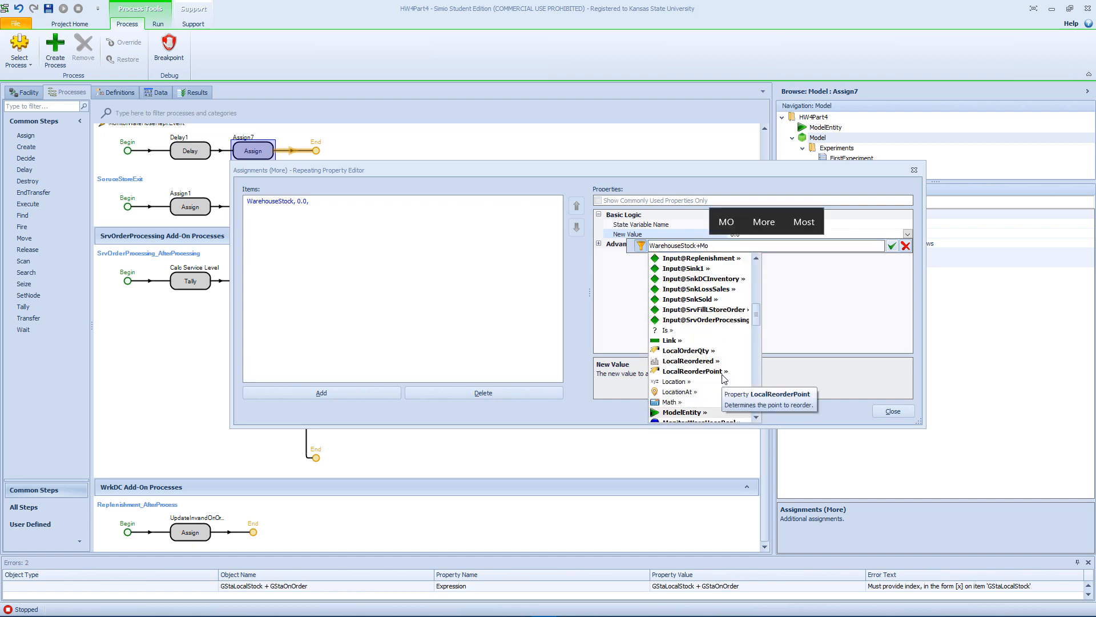
key("BackSpace")
key("BackSpace")
key("BackSpace")
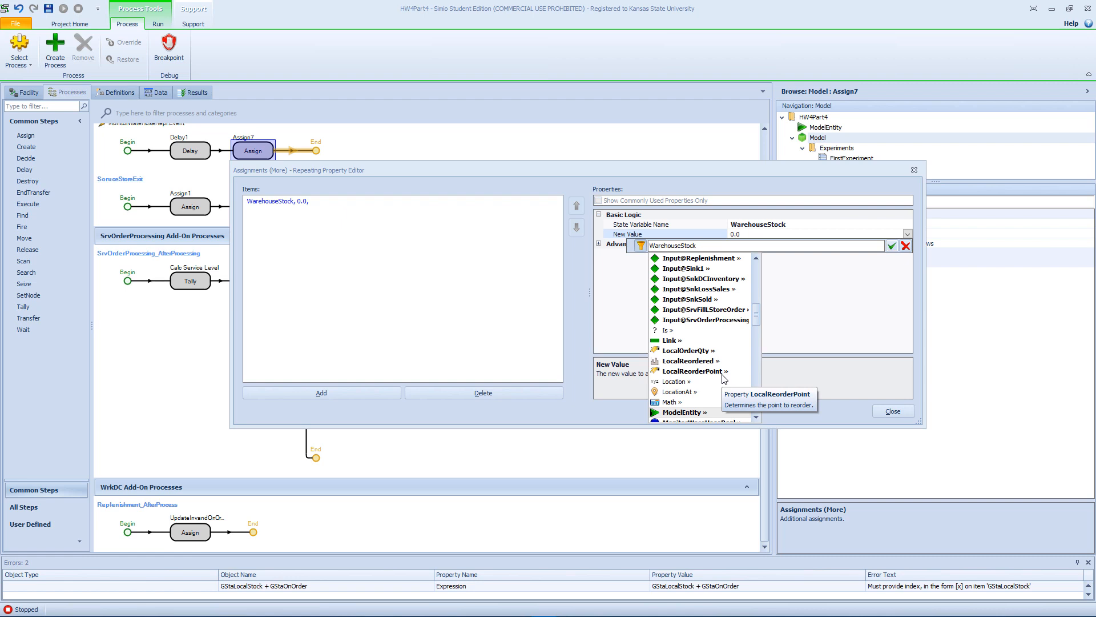
type("+W")
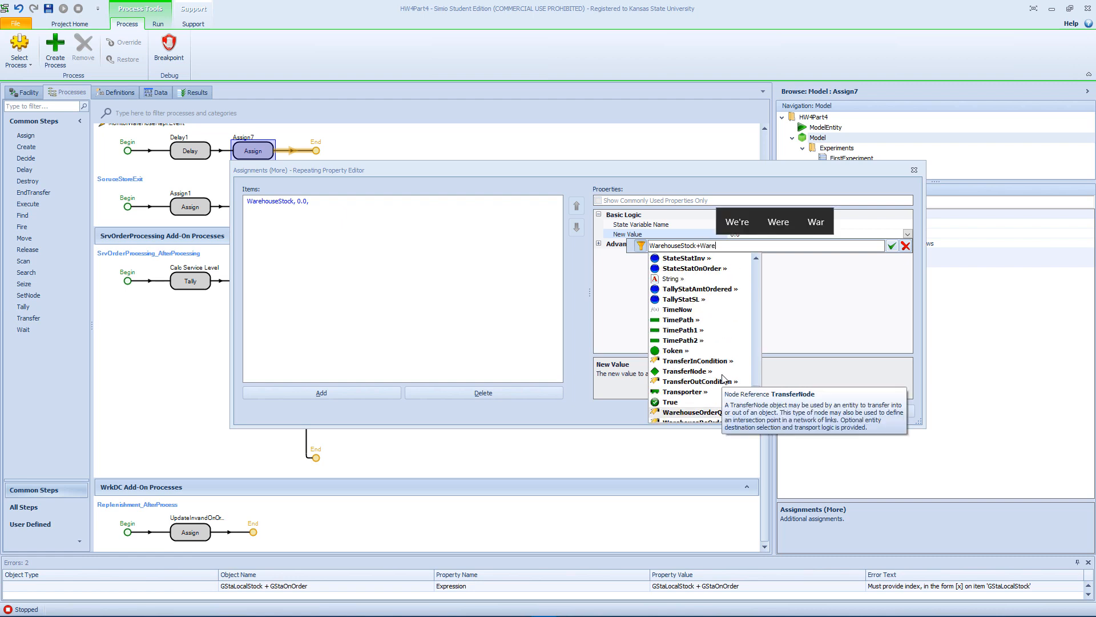
type("are")
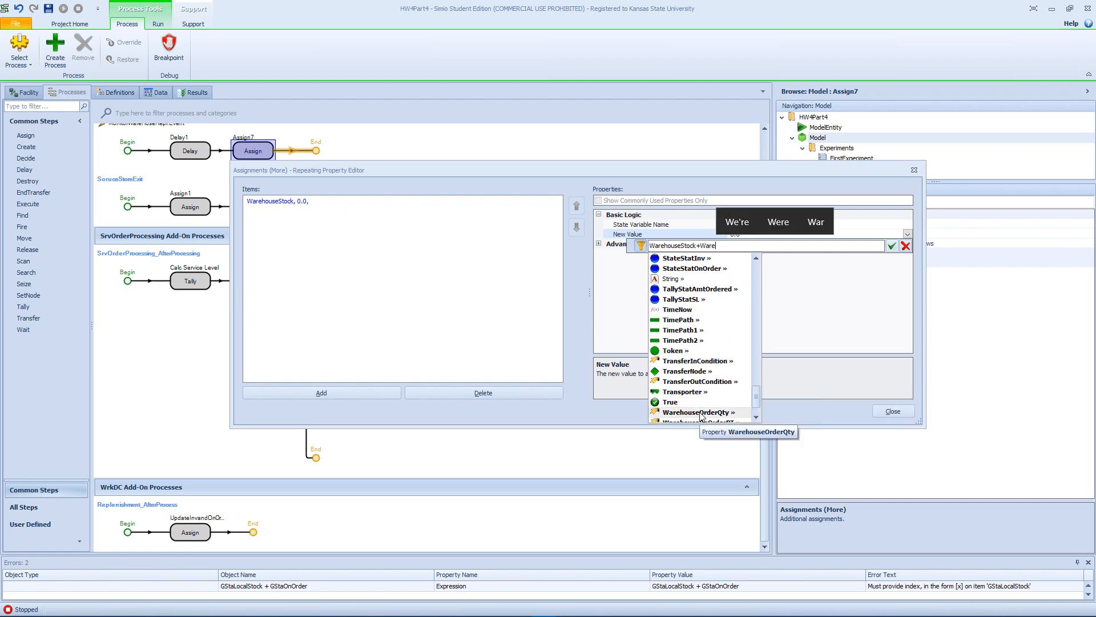
left_click(700, 412)
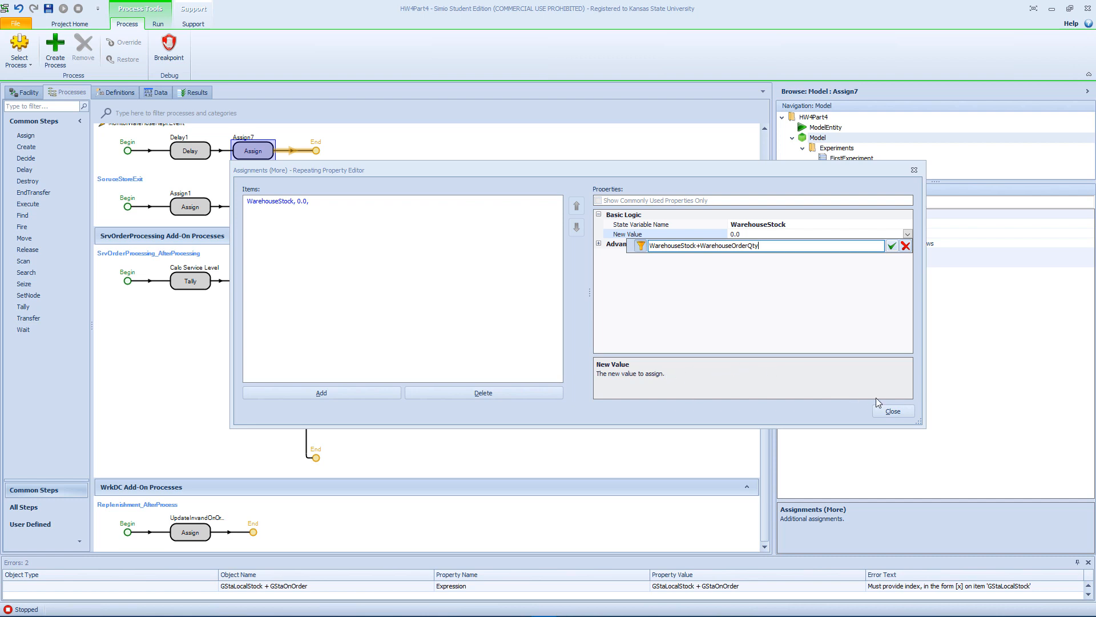
left_click(891, 246)
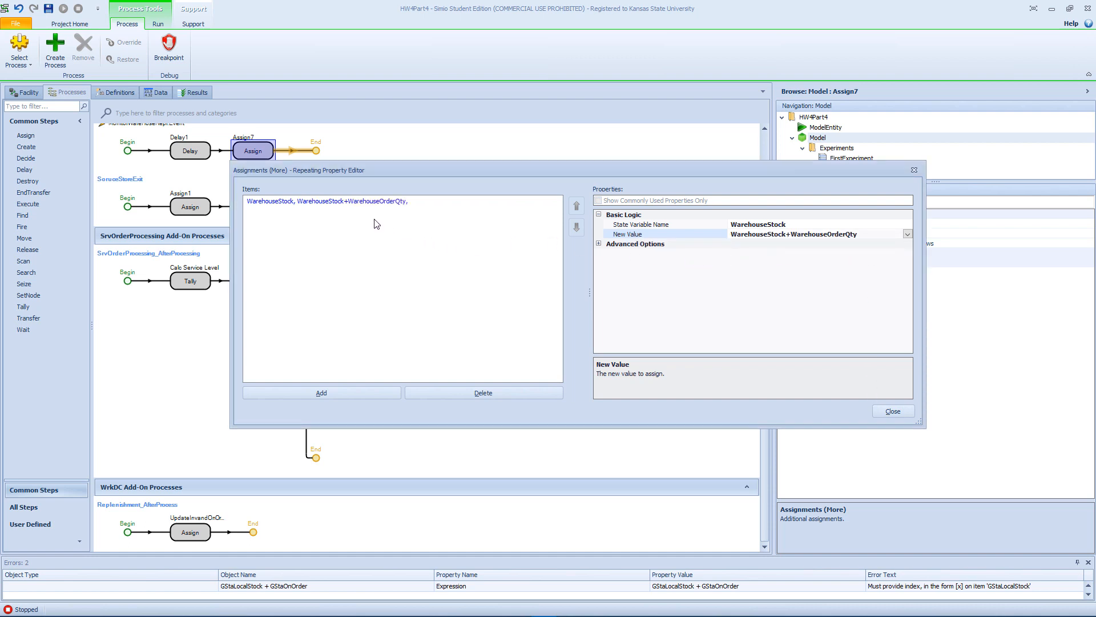
Add a second, blank row to the Assign step's additional assignments, close the editor and return to the facility model.
left_click(323, 393)
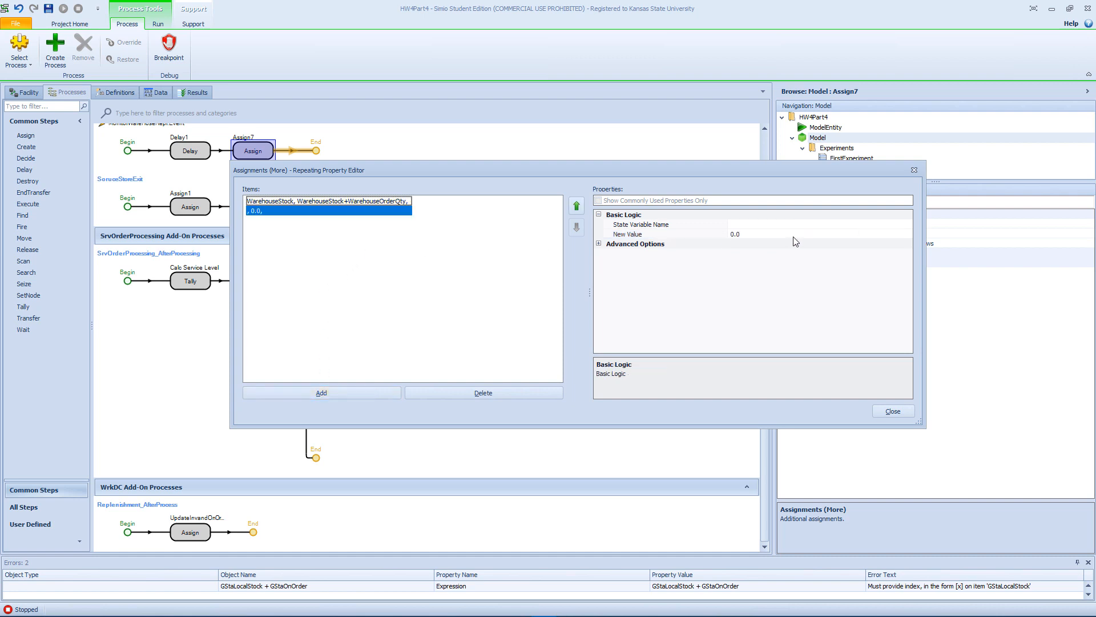
left_click(824, 224)
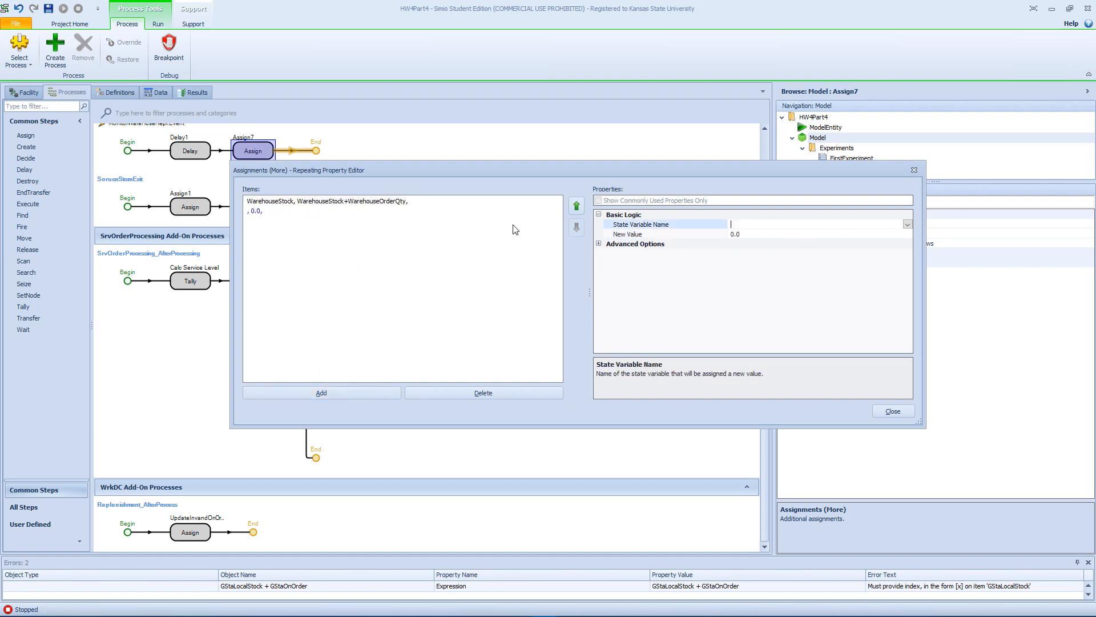
left_click(269, 212)
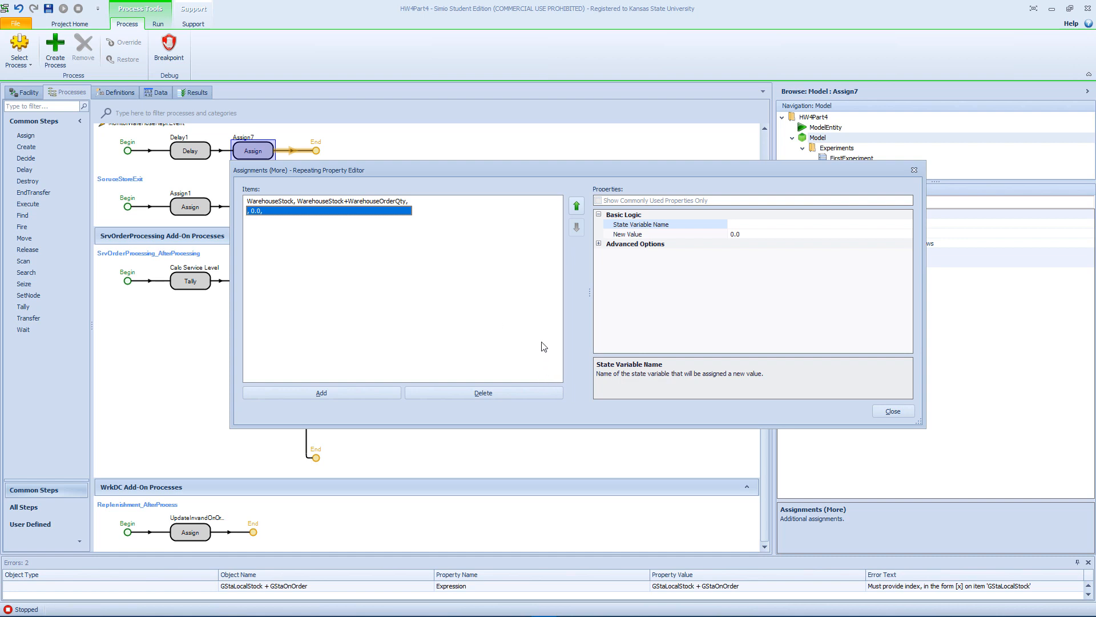
left_click(892, 411)
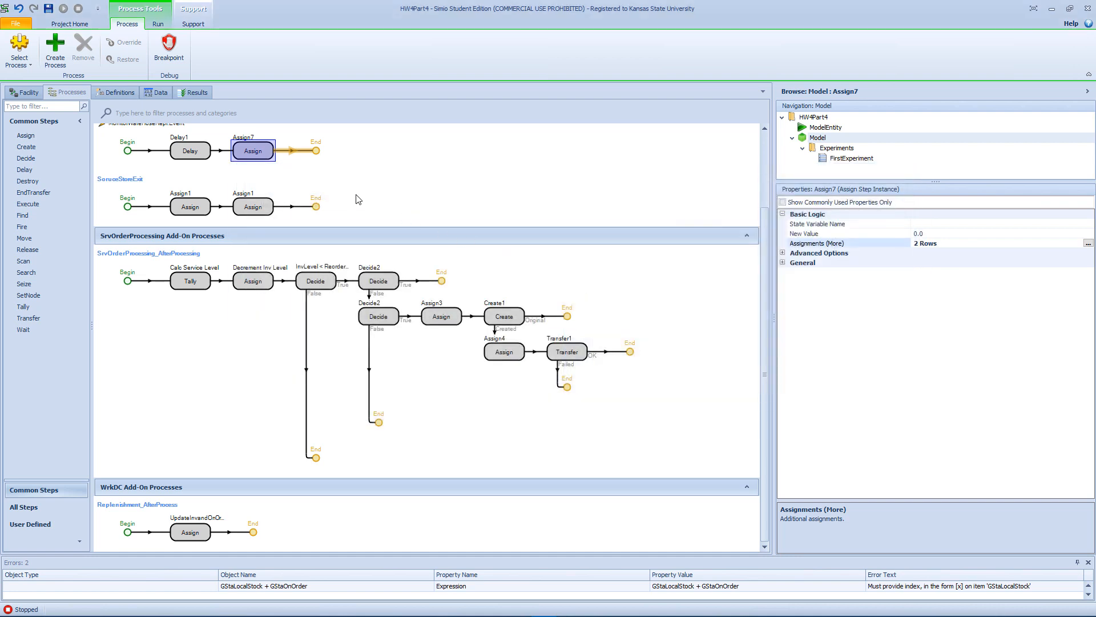
scroll(188, 185, "up", 3)
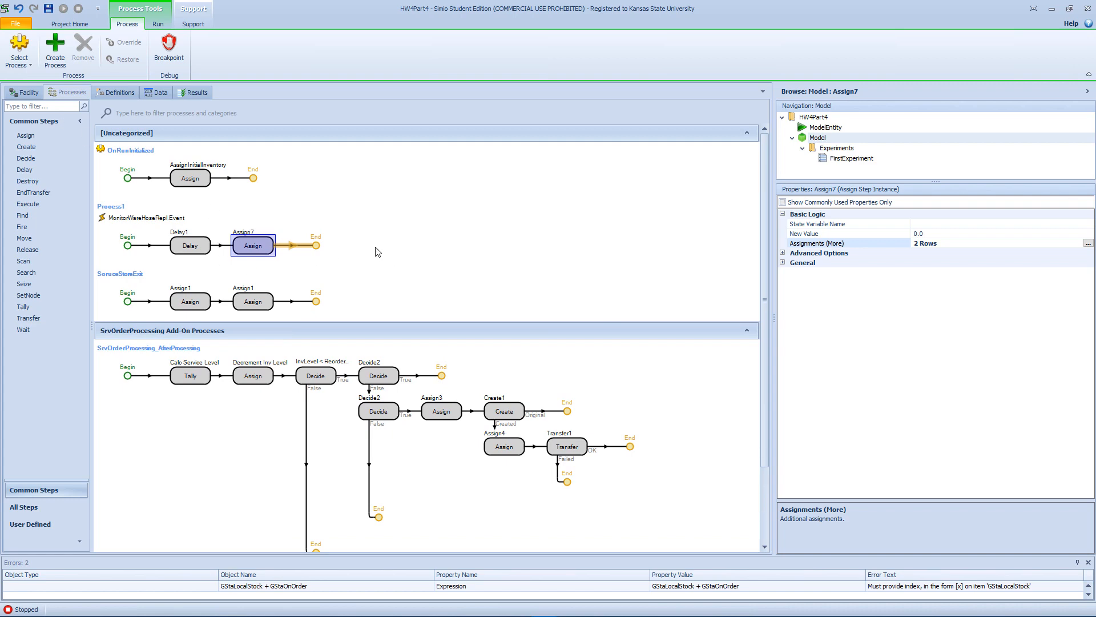
left_click(25, 92)
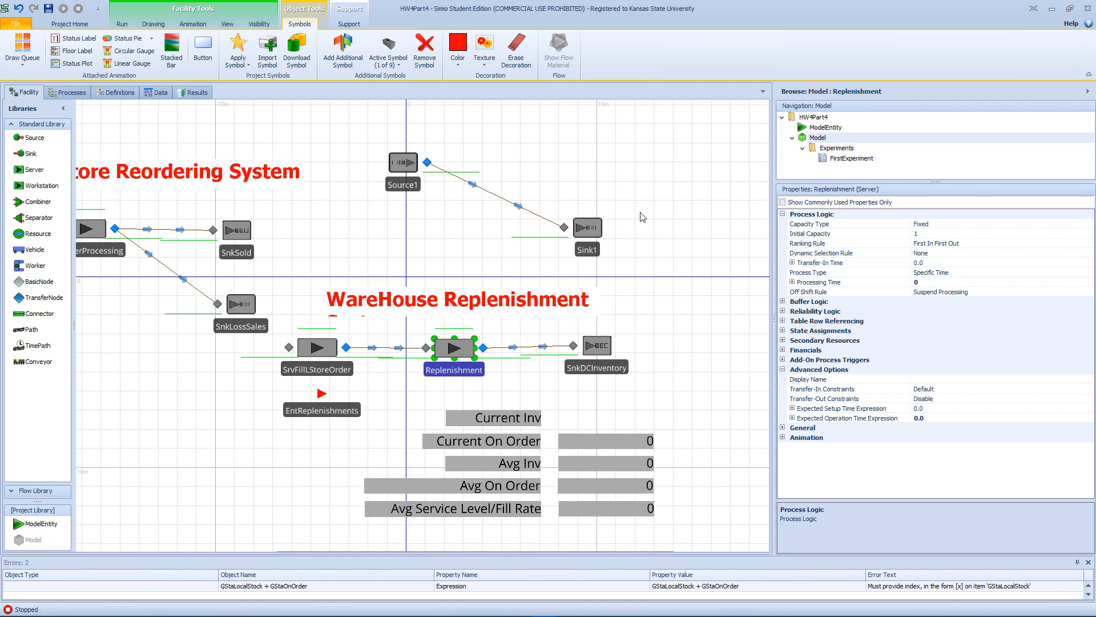
Review the properties of Source1, Sink1 and the time path that links them.
left_click(377, 131)
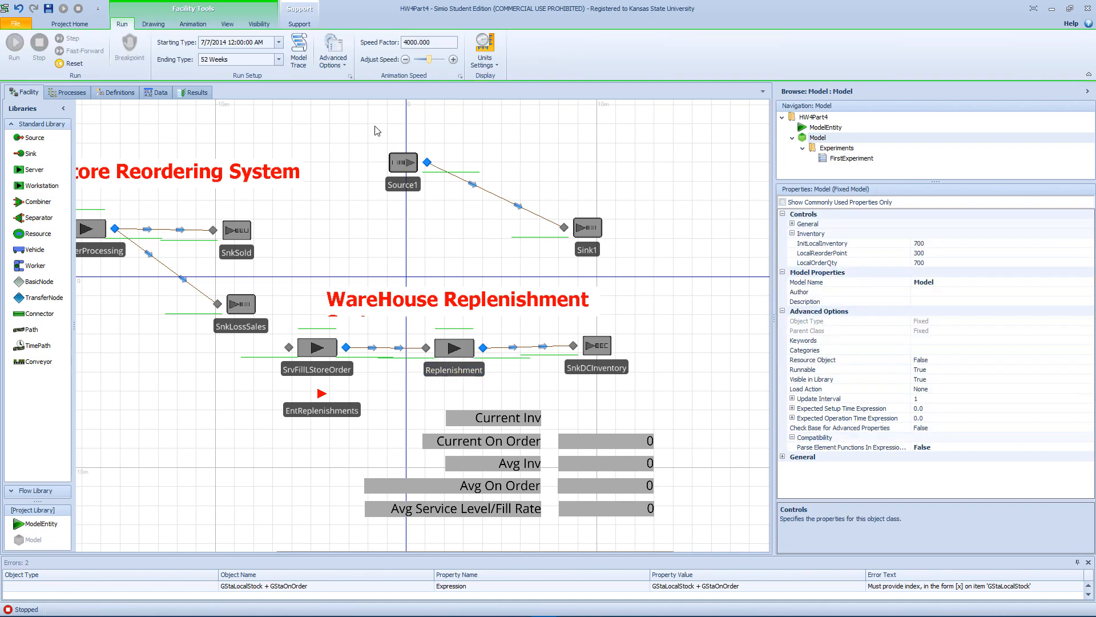
left_click(399, 161)
left_click(597, 235)
left_click(417, 182)
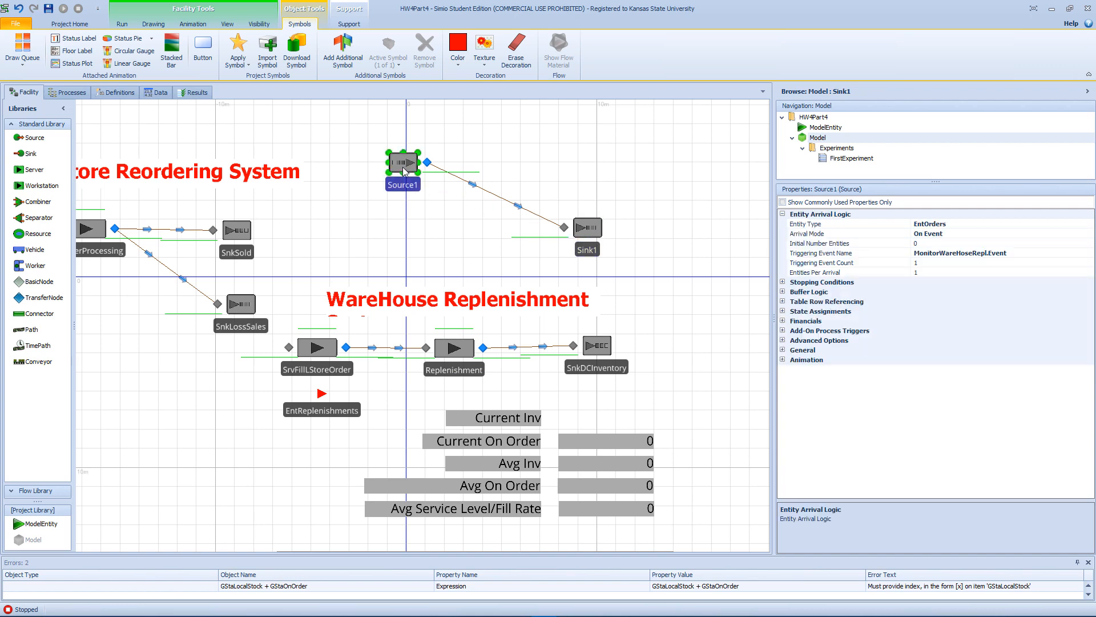
left_click(582, 223)
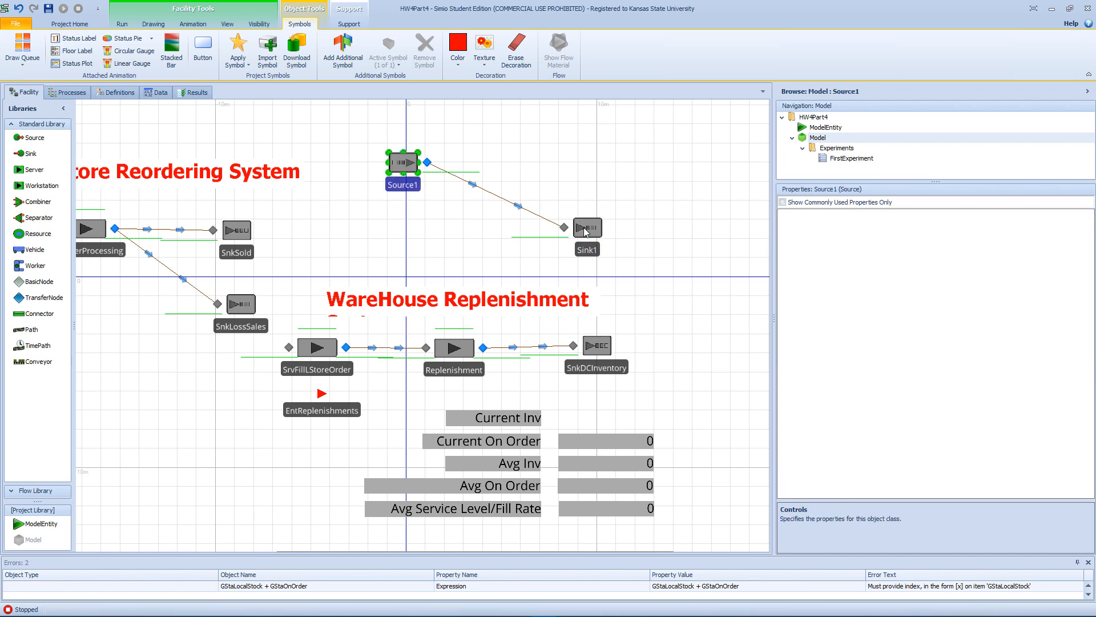
left_click(548, 221)
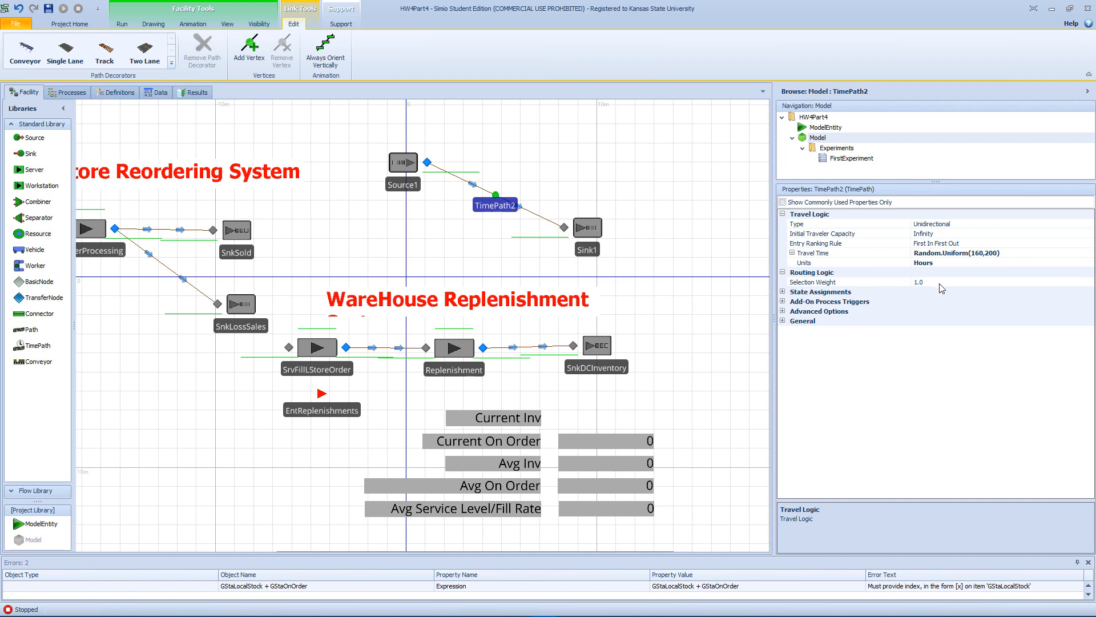
Show the add-on process triggers of the time path between Source1 and Sink1 and check which processes Trailing Edge Entered offers.
left_click(783, 301)
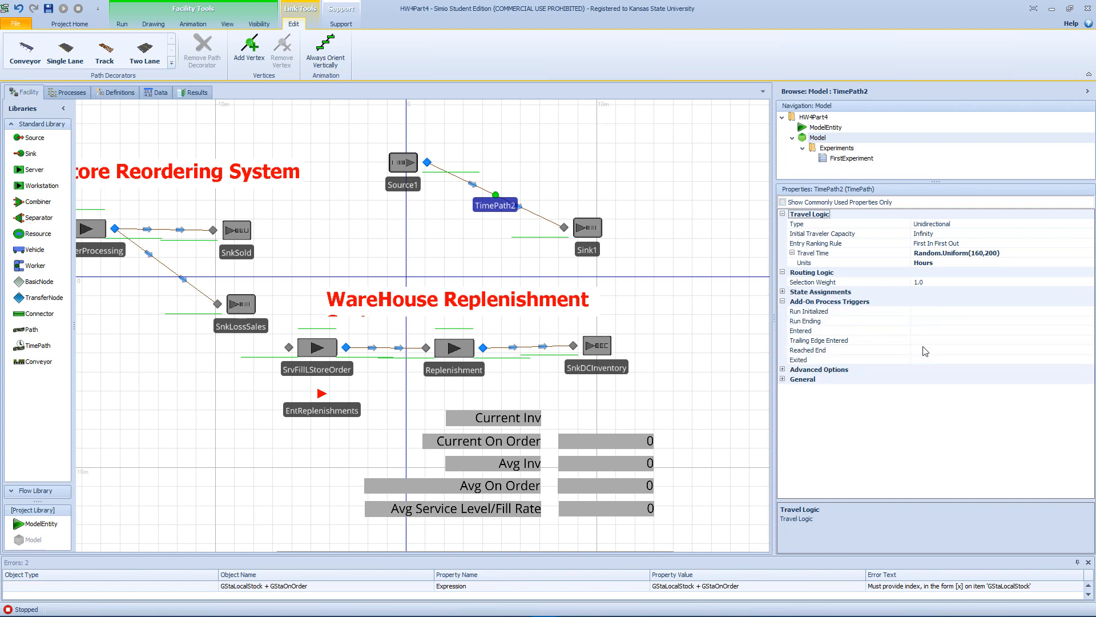
left_click(932, 342)
left_click(1089, 341)
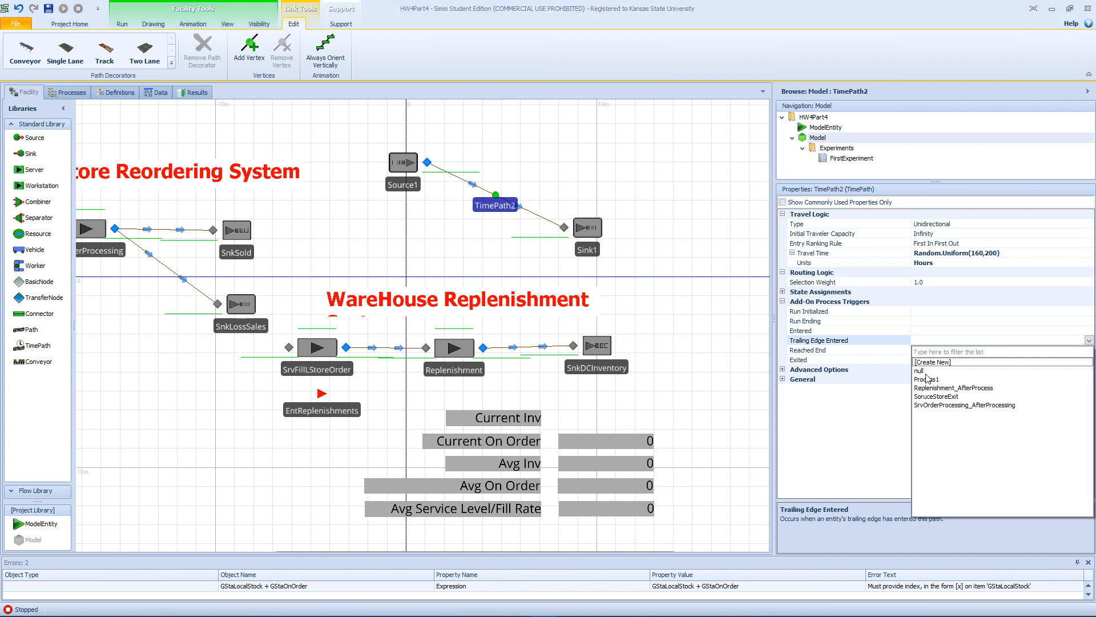
left_click(646, 220)
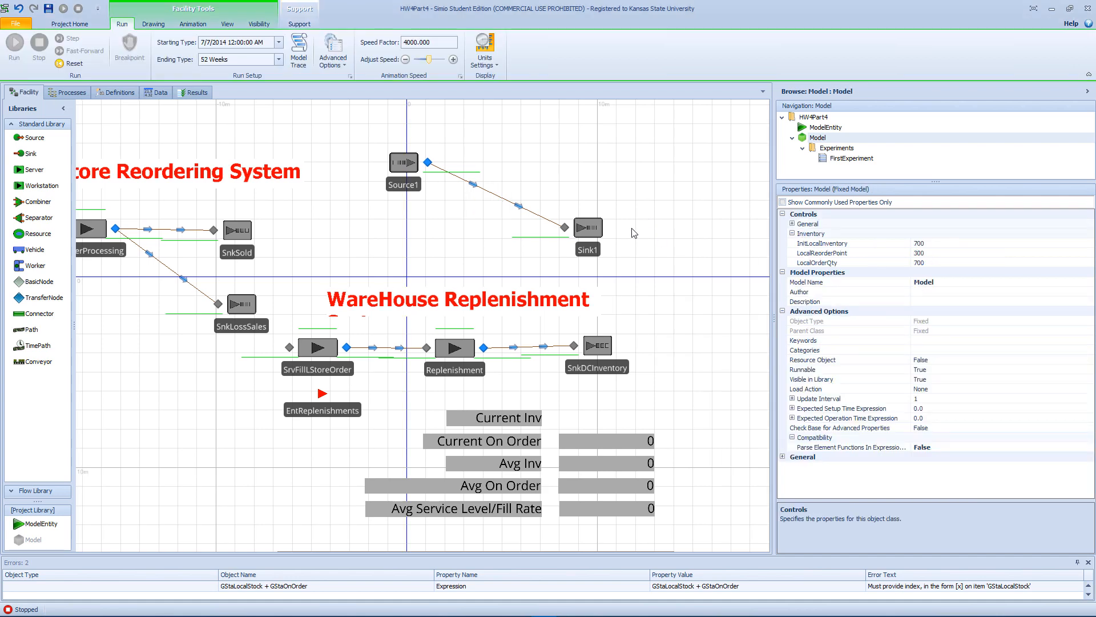
Delete Source1, Sink1 and the time path between them from the facility model.
left_click(582, 232)
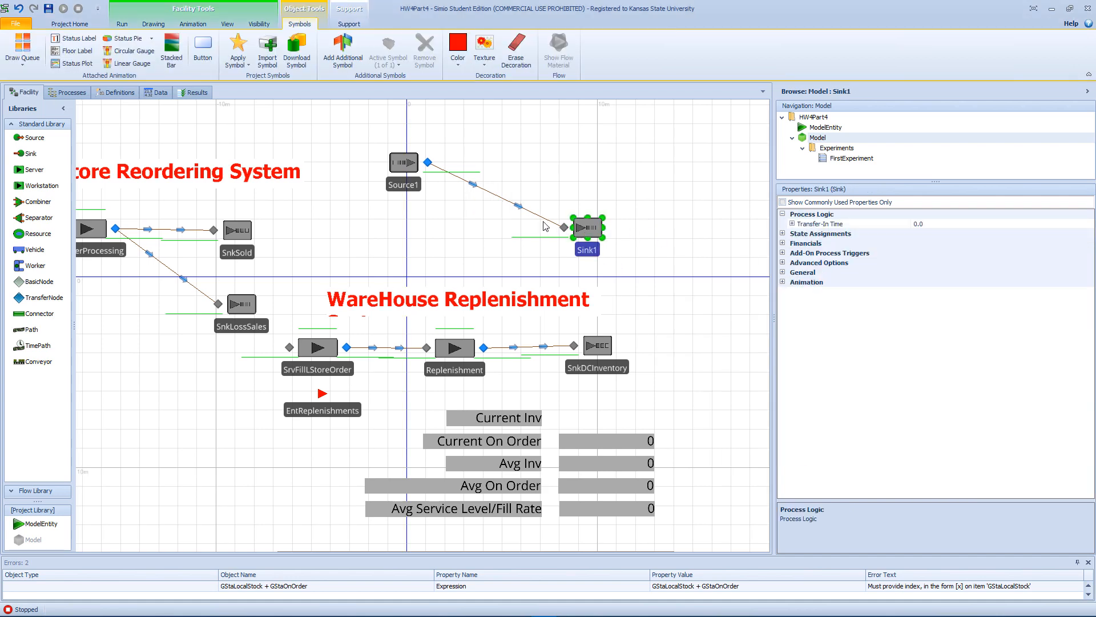
left_click(408, 171, "ctrl")
left_click(445, 173, "ctrl")
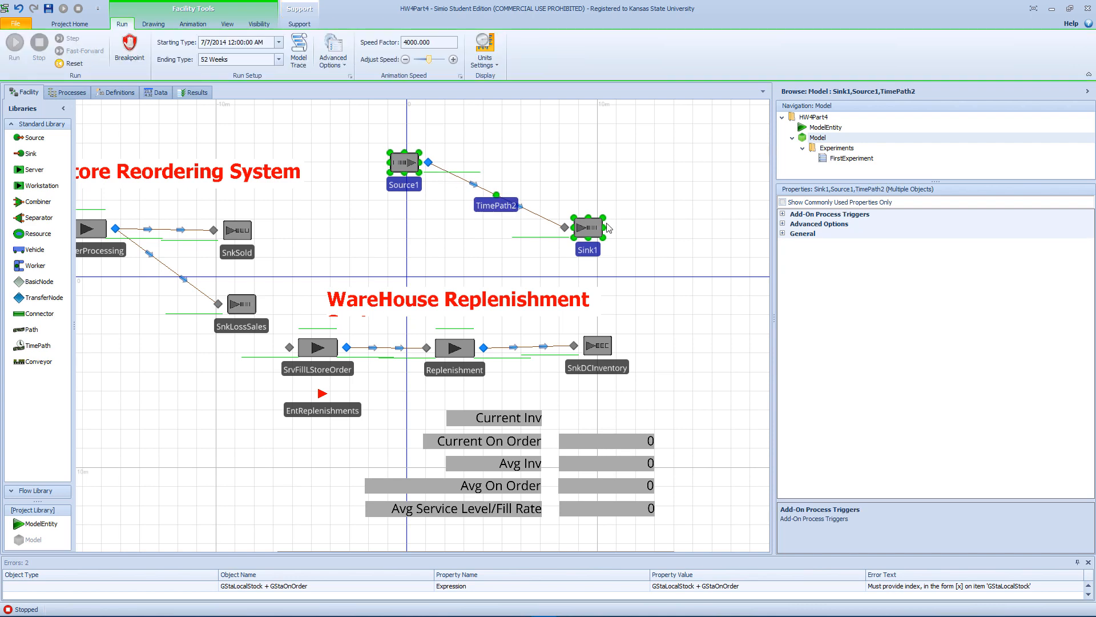
key("Delete")
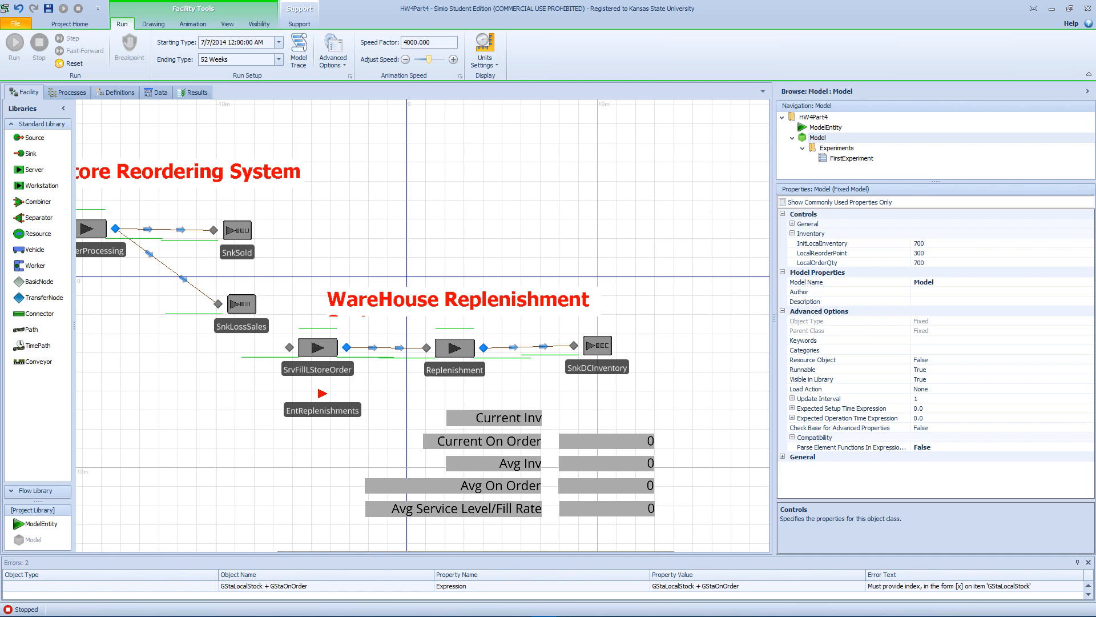
key("alt+Tab")
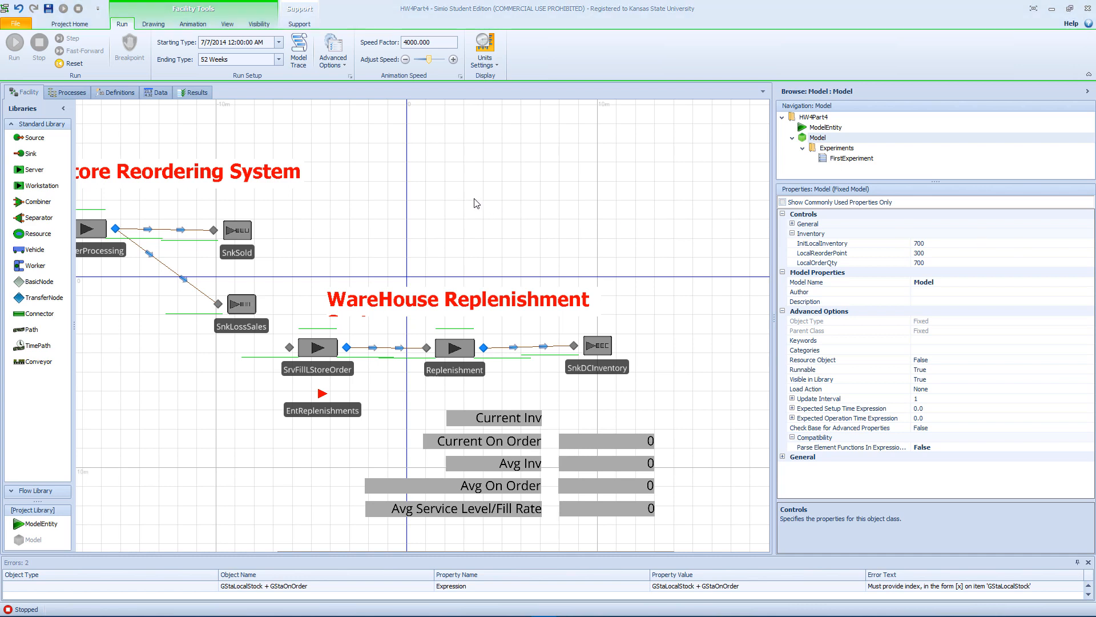
Examine the properties of the connectors running from SrvOrderProcessing to SnkSold and SnkLossSales in the Store Reordering System.
left_click_drag(477, 206, 725, 220)
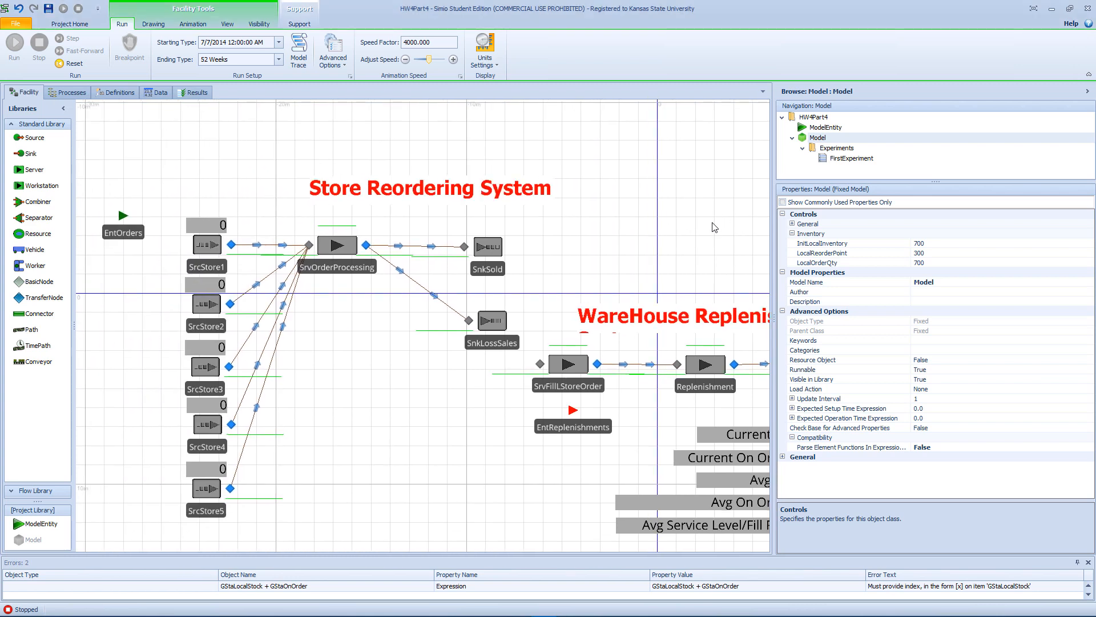
left_click(670, 335)
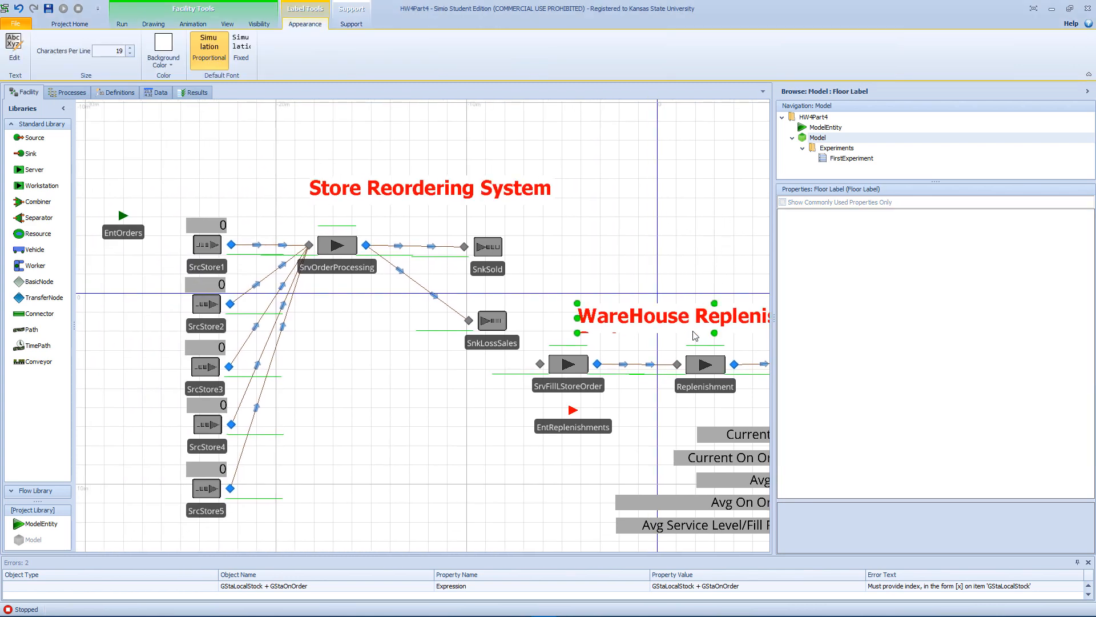
left_click(711, 334)
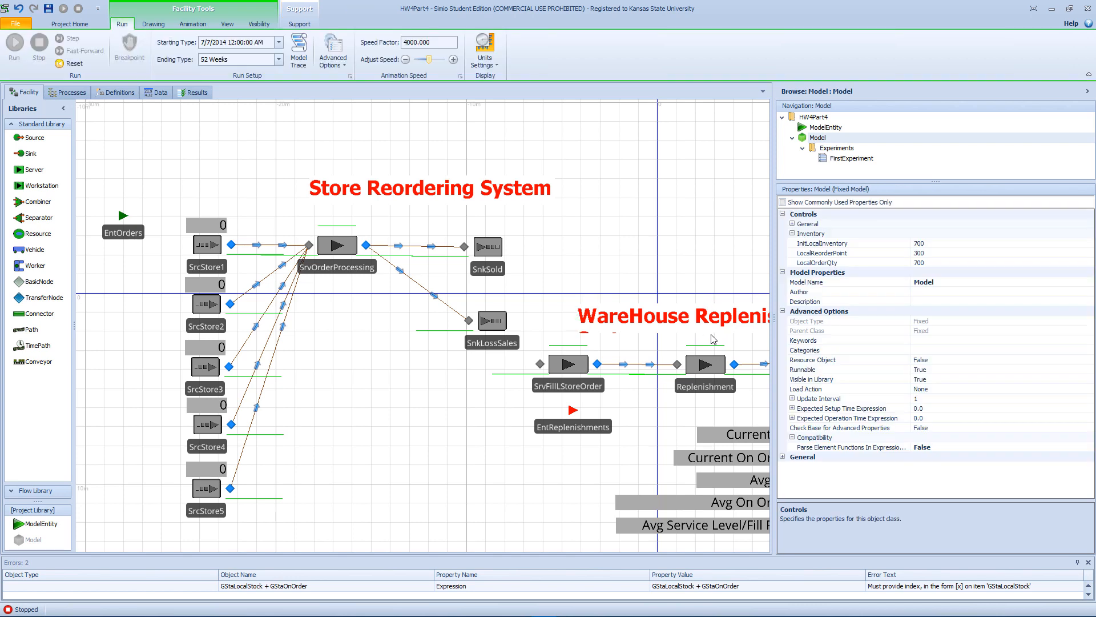
left_click(715, 334)
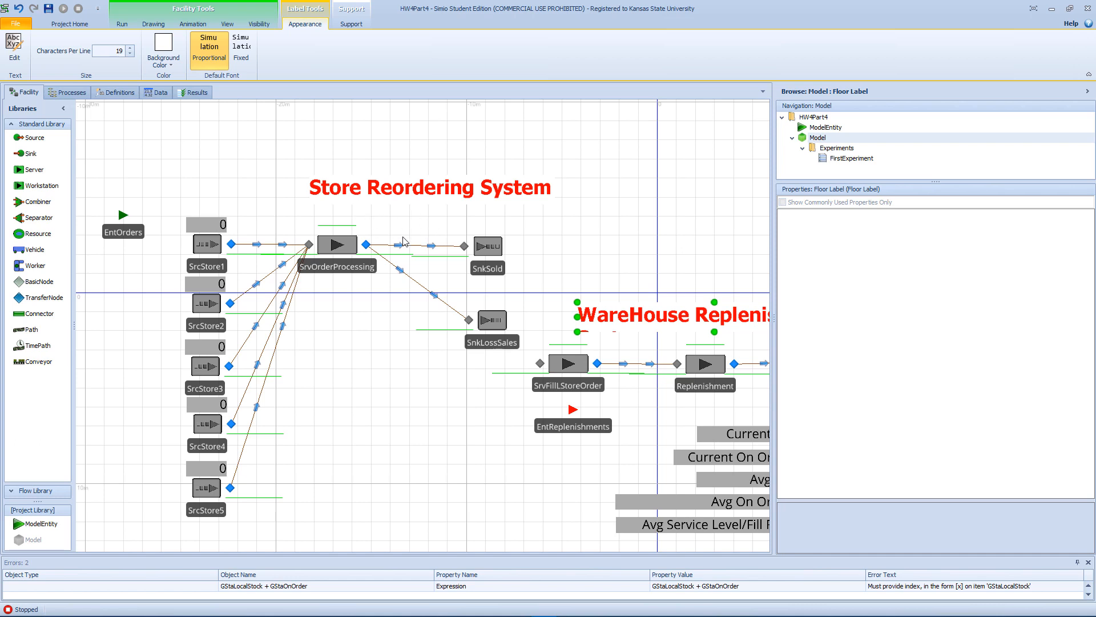
left_click(422, 246)
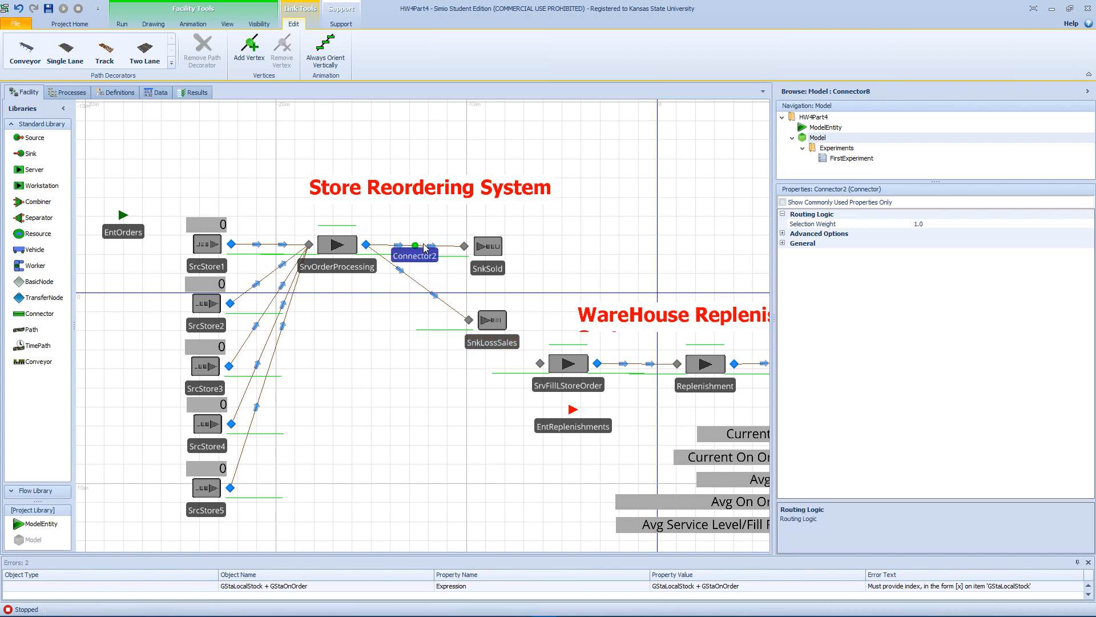
left_click(424, 282)
left_click(423, 284)
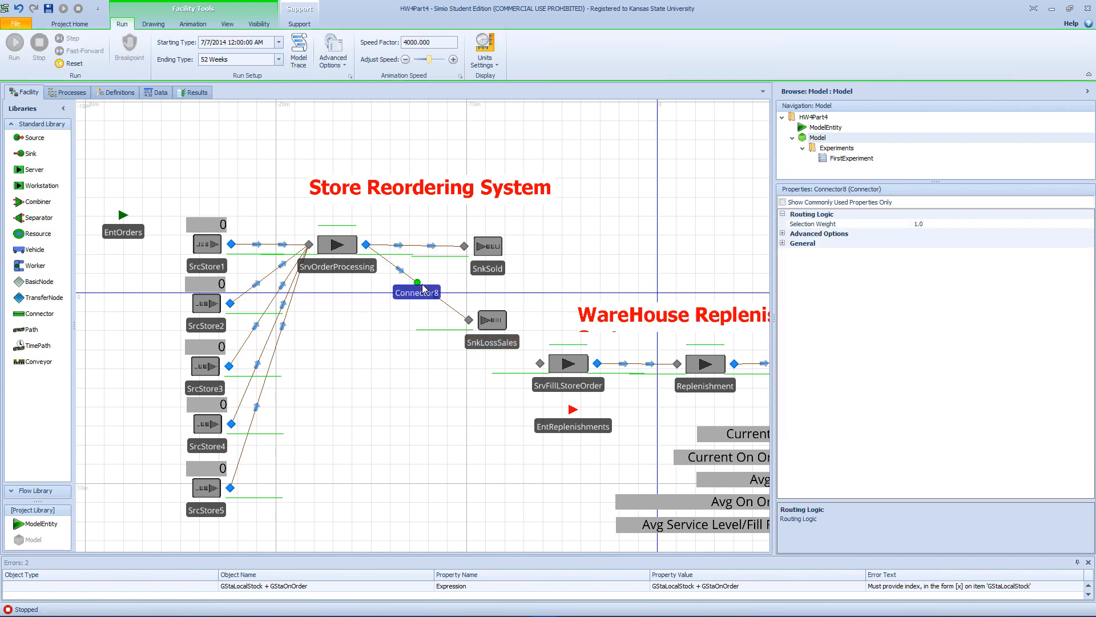
left_click(426, 248)
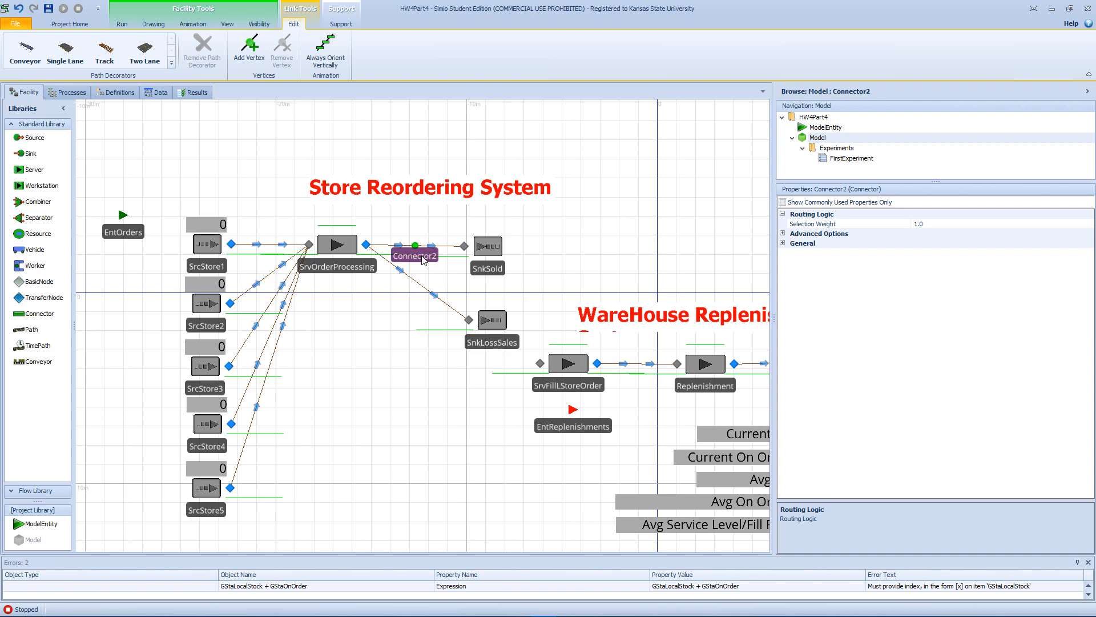
Set the outbound link rule of SrvOrderProcessing's output node to By Link Weight and select the connector to SnkSold.
left_click(365, 248)
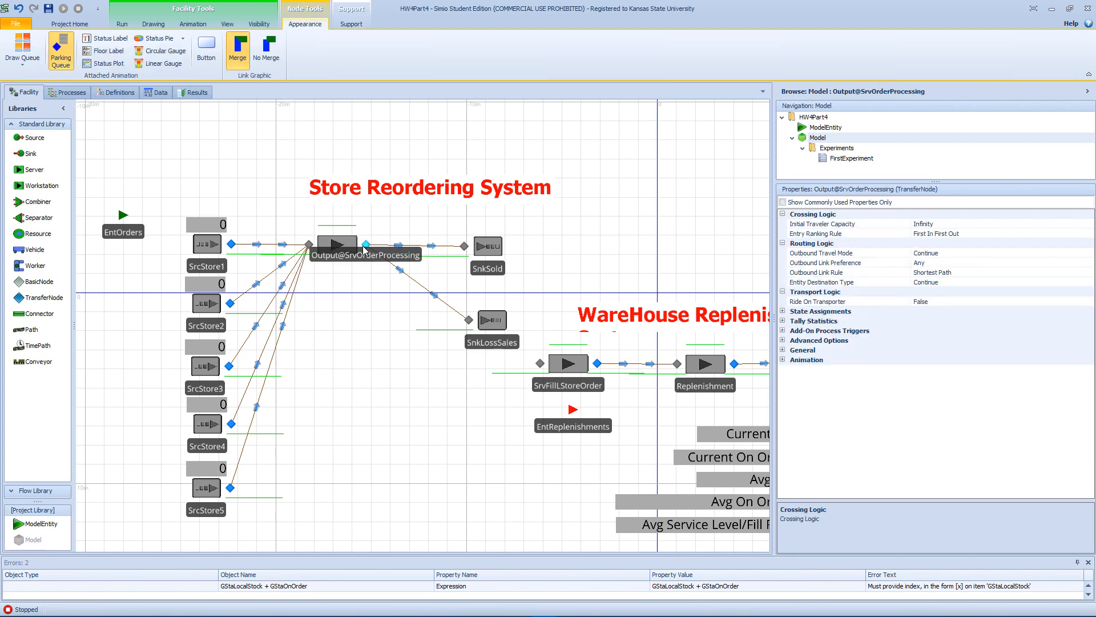
left_click(959, 273)
left_click(1089, 273)
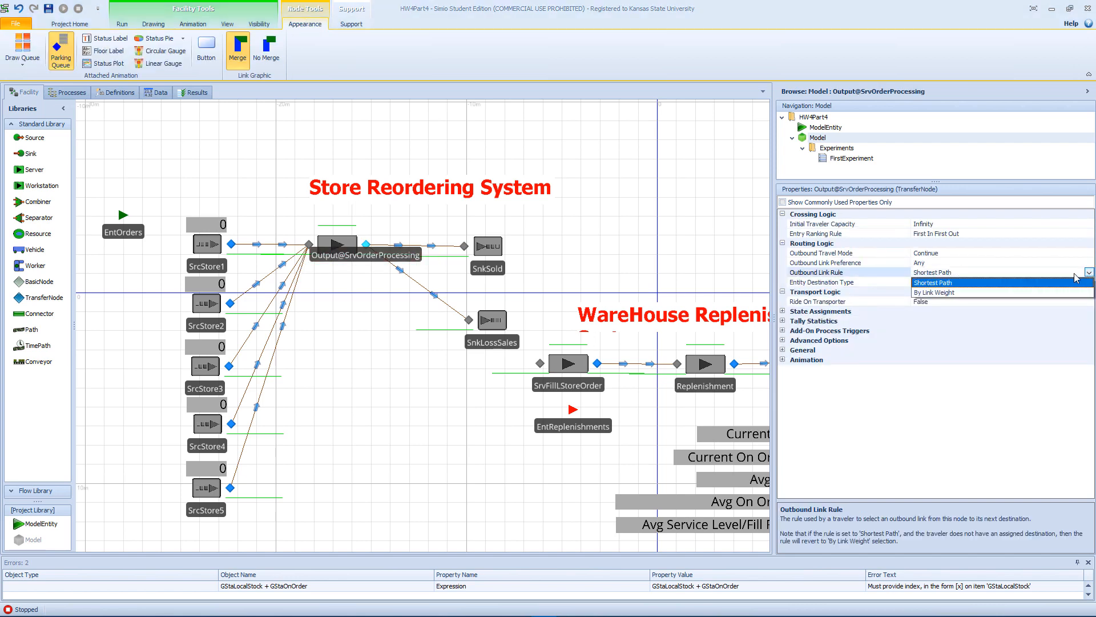
left_click(969, 296)
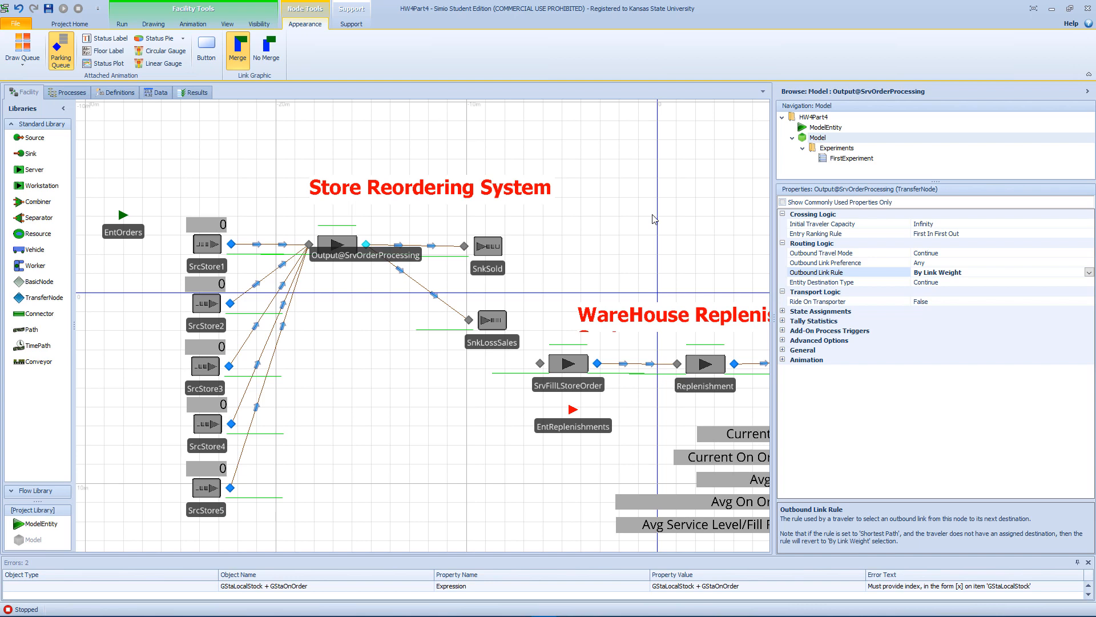
left_click(437, 245)
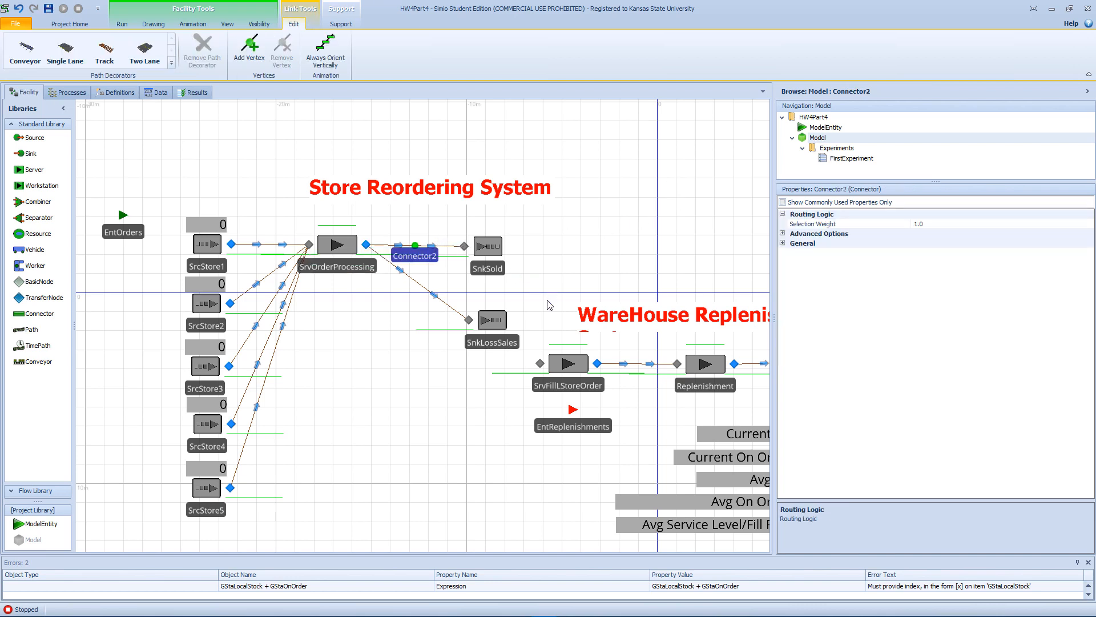